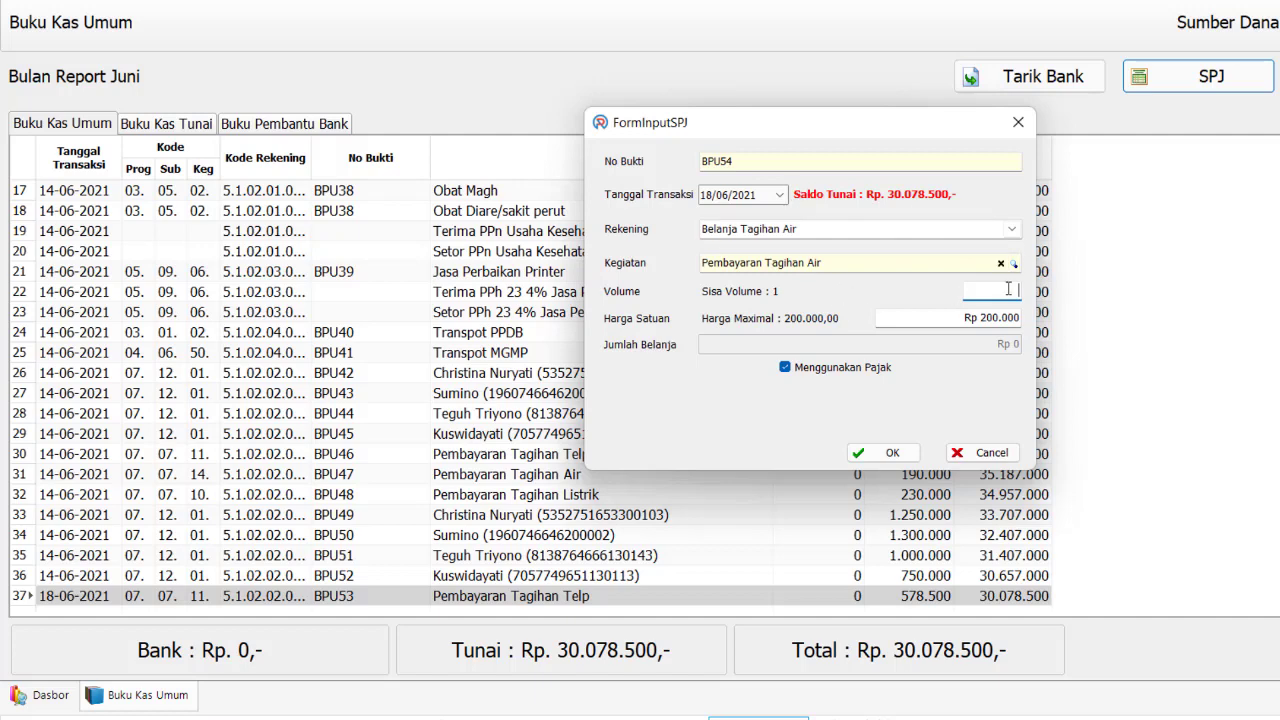
- Set the volume to 1 and the unit price to Rp 195.000 for the Pembayaran Tagihan Air expense
{"action": "type", "text": "1"}
{"action": "left_click", "coordinate": [980, 318]}
{"action": "left_click_drag", "start_coordinate": [980, 318], "coordinate": [1001, 318]}
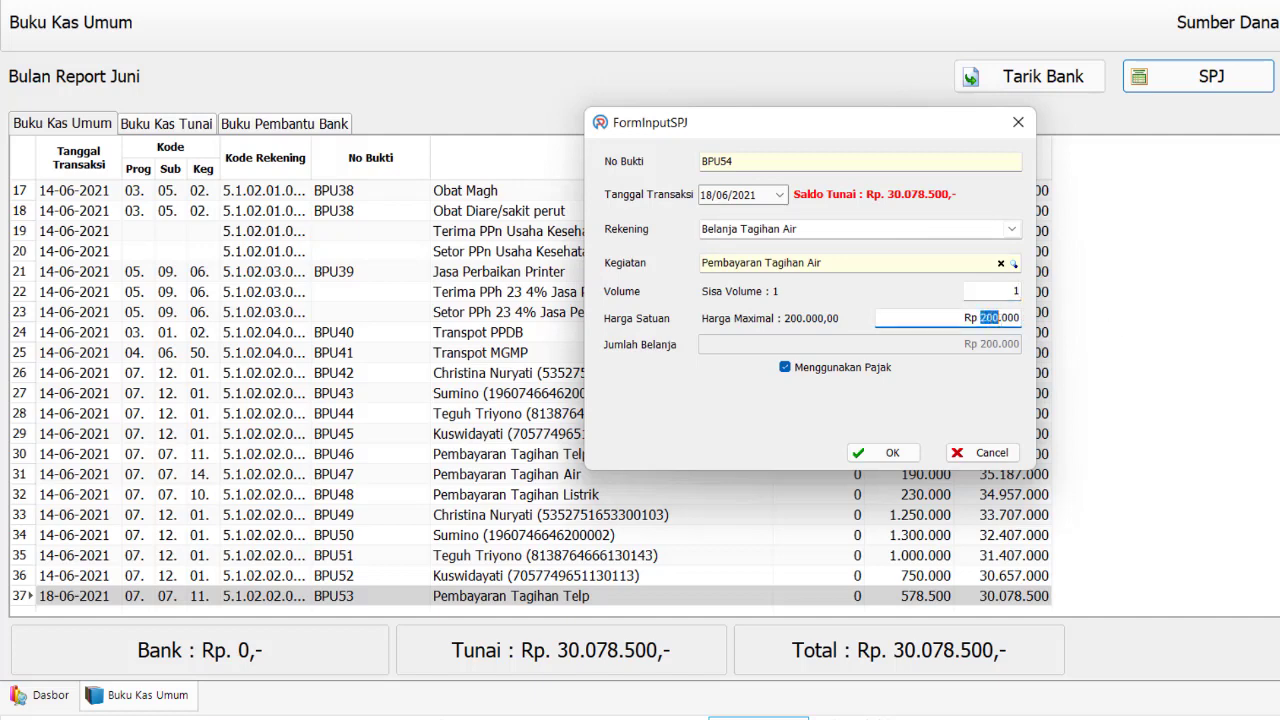
{"action": "type", "text": "195"}
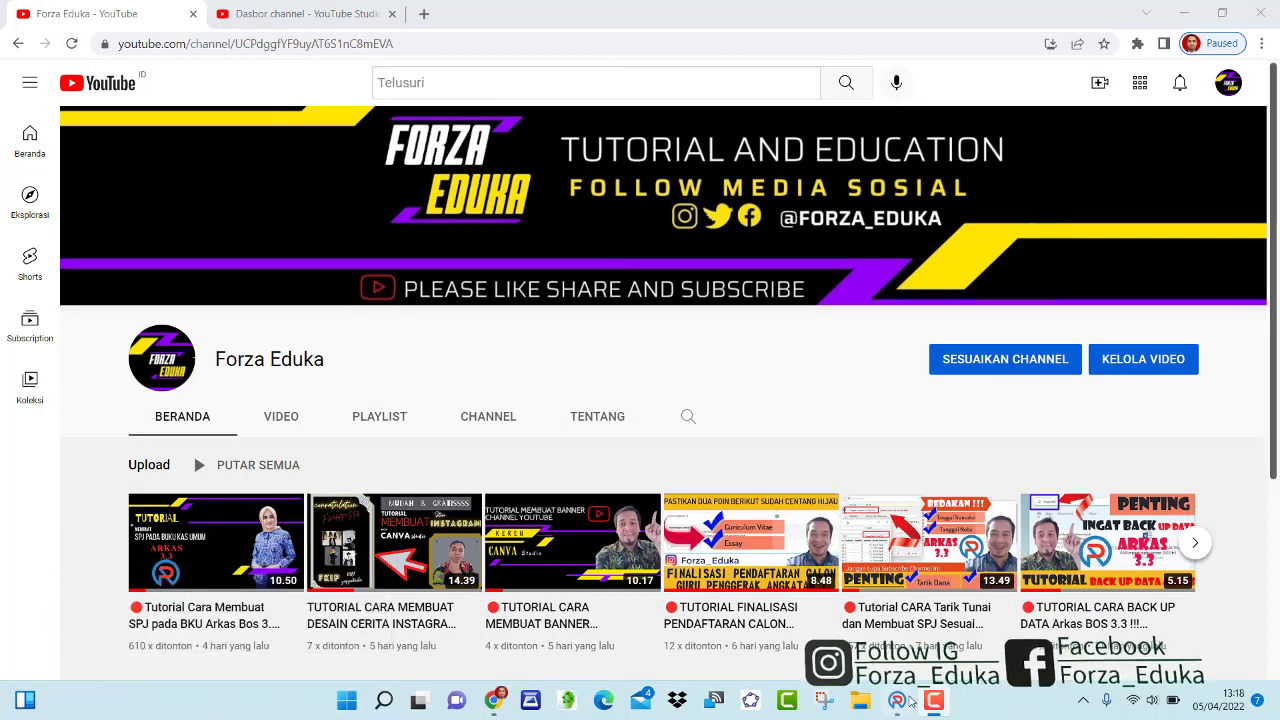
- Switch to ARKAS and open the Buku Kas Umum with BOS Reguler as the fund source
{"action": "left_click", "coordinate": [896, 702]}
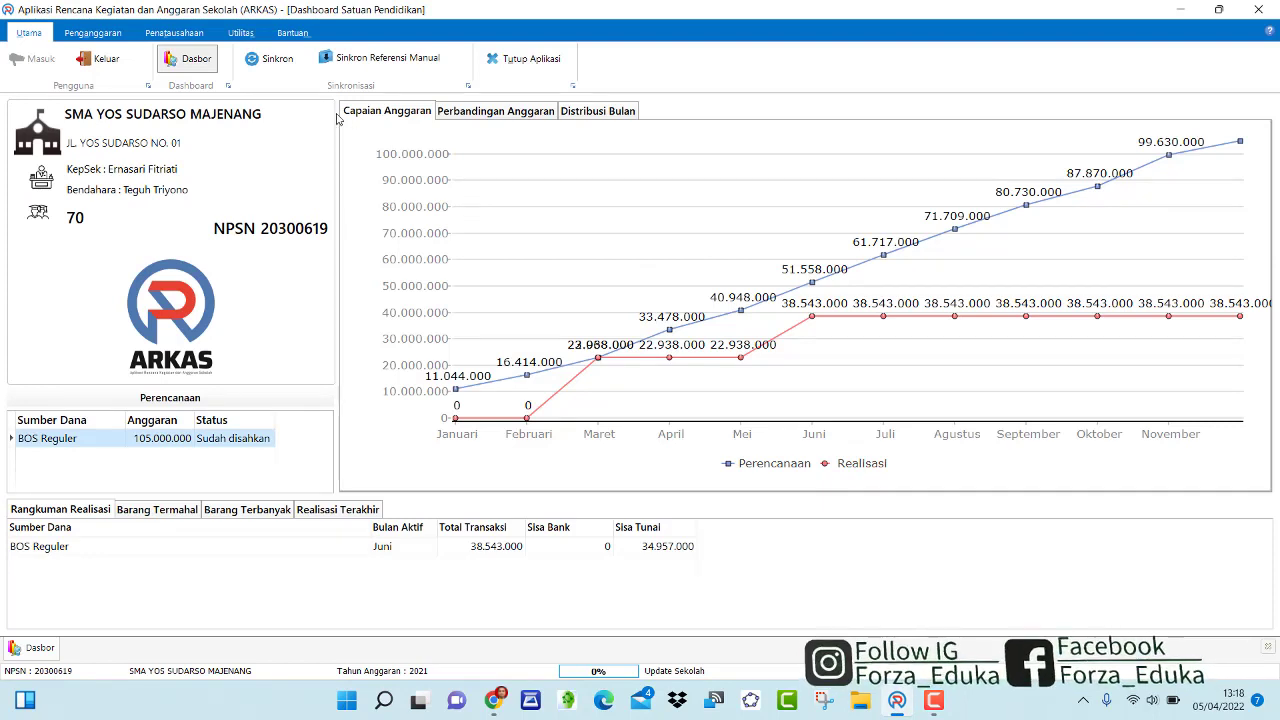
{"action": "left_click", "coordinate": [174, 36]}
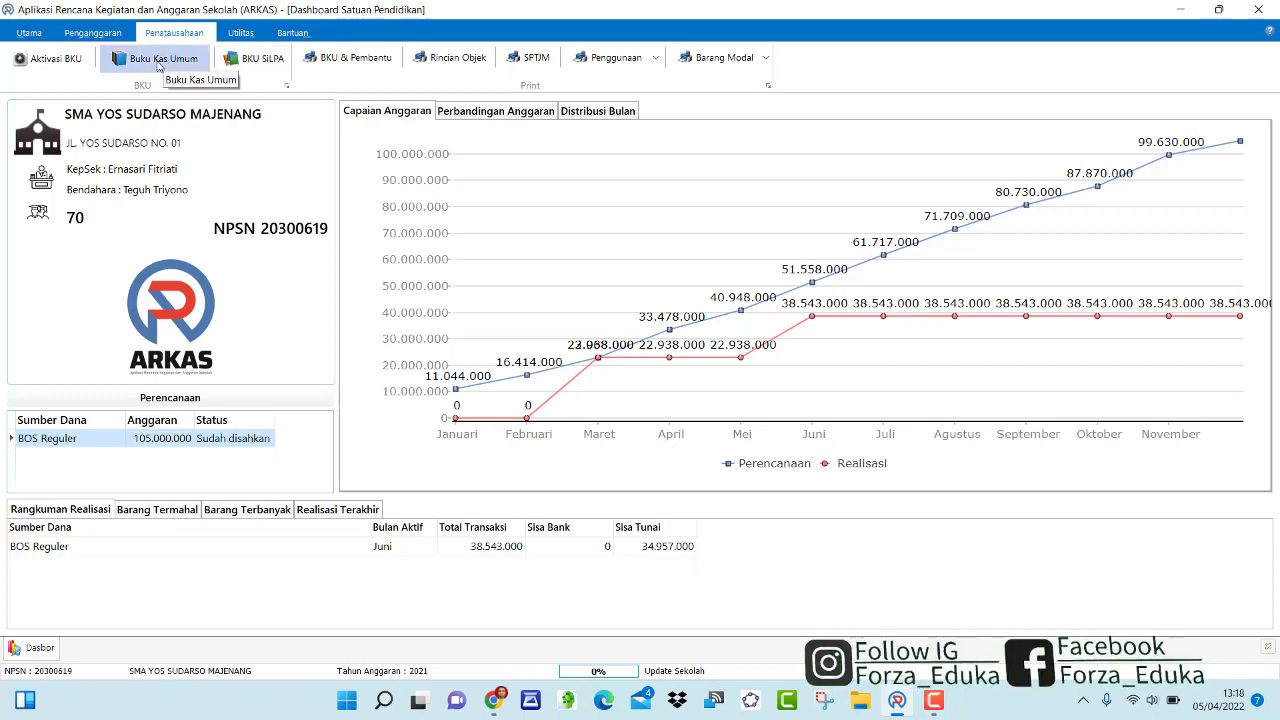
{"action": "left_click", "coordinate": [157, 62]}
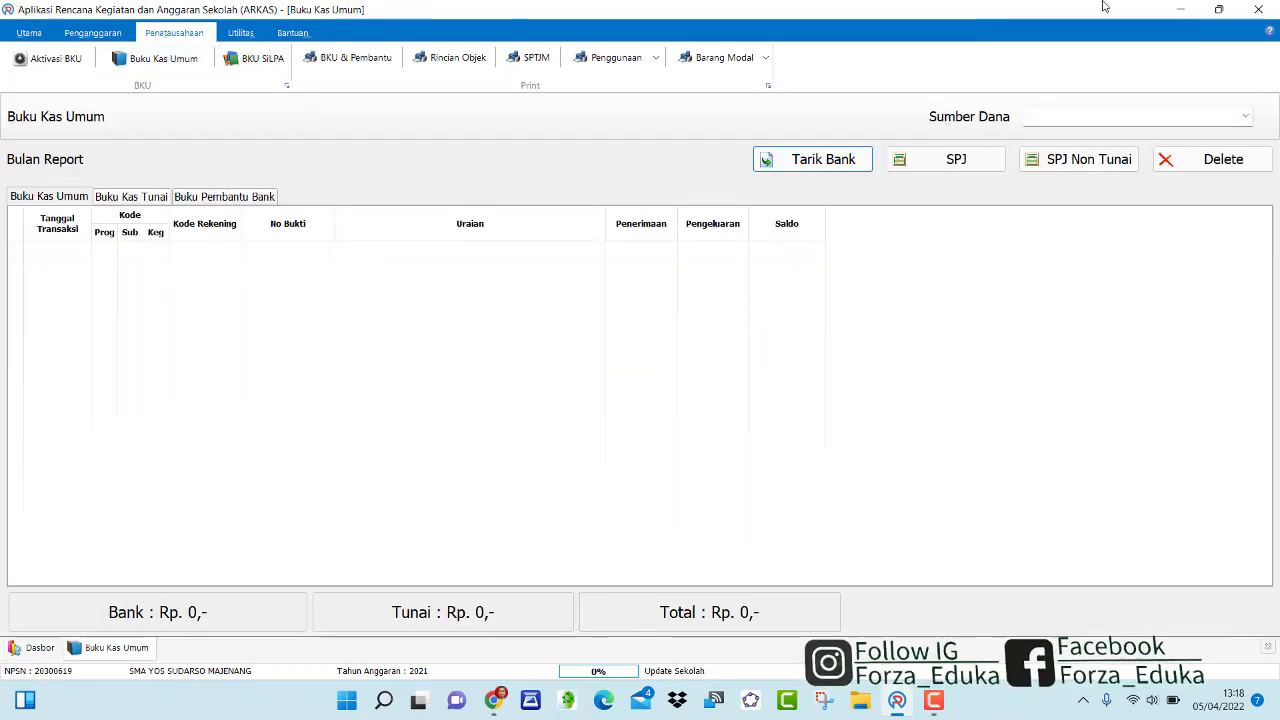
{"action": "left_click", "coordinate": [1060, 125]}
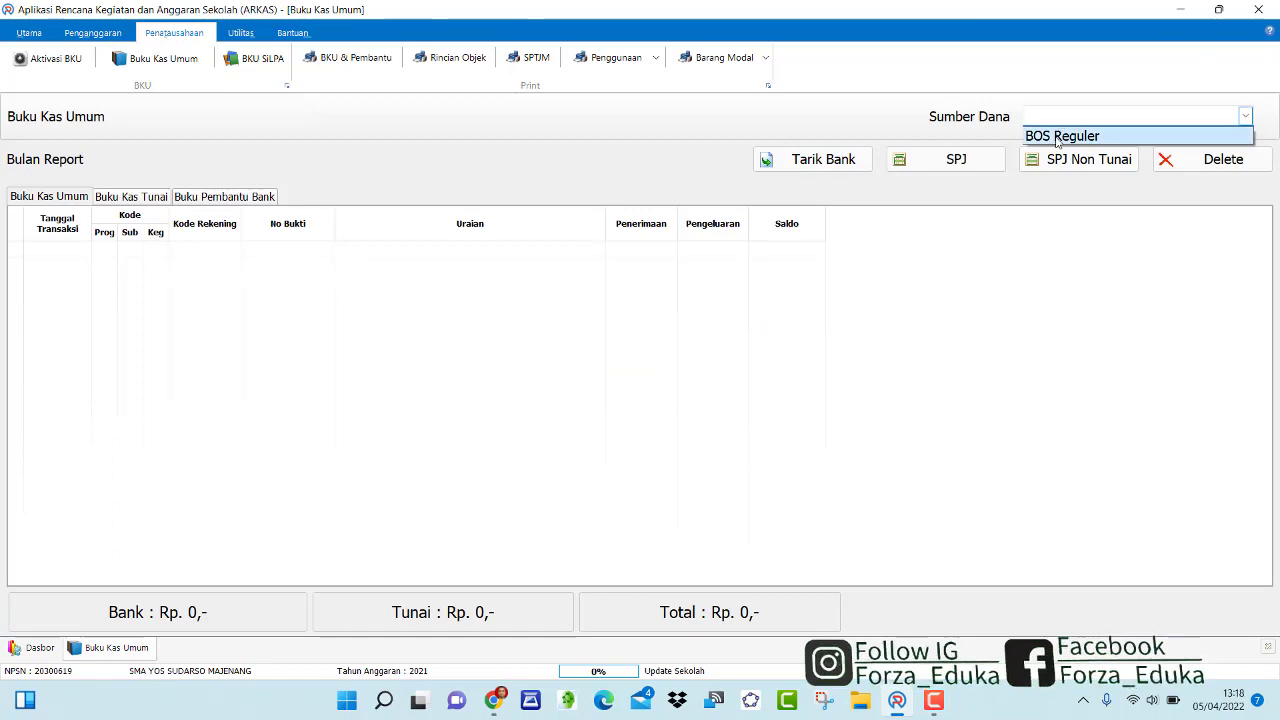
{"action": "left_click", "coordinate": [1058, 139]}
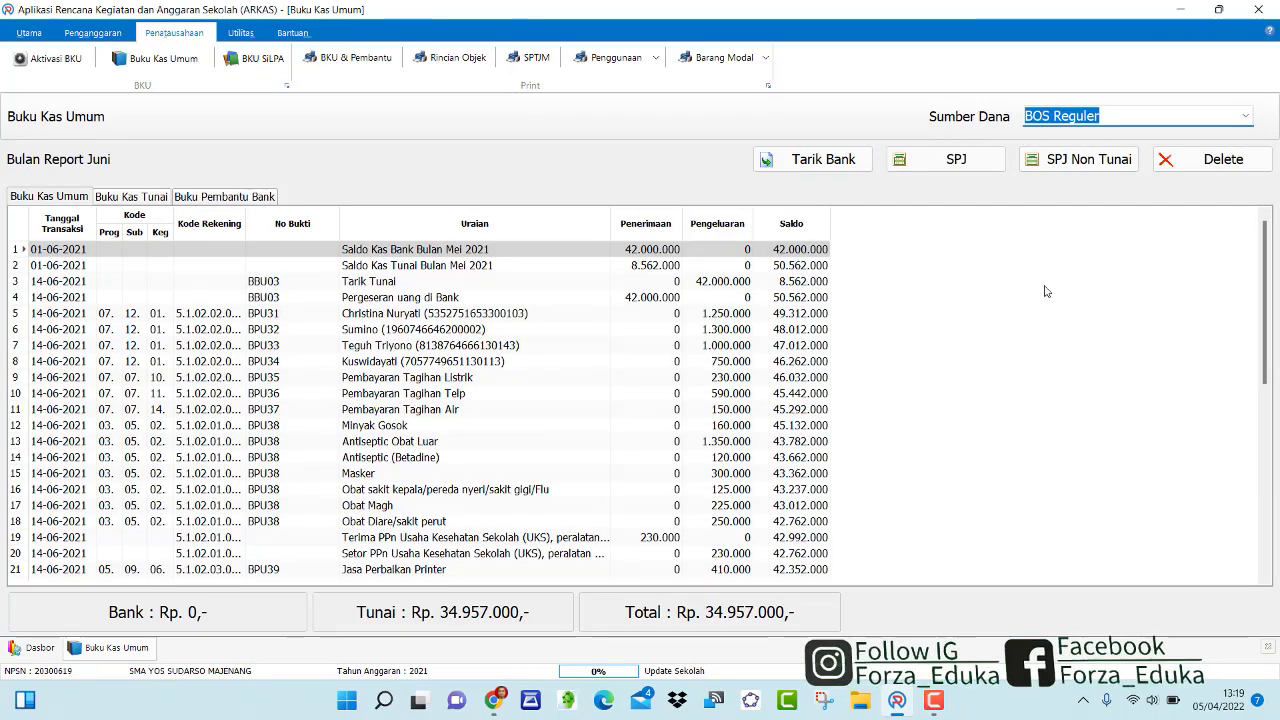
- Review the June cash book transactions, the blank SPJ entry form and the Tarik Tunai row
{"action": "left_click_drag", "start_coordinate": [1264, 256], "coordinate": [1275, 566]}
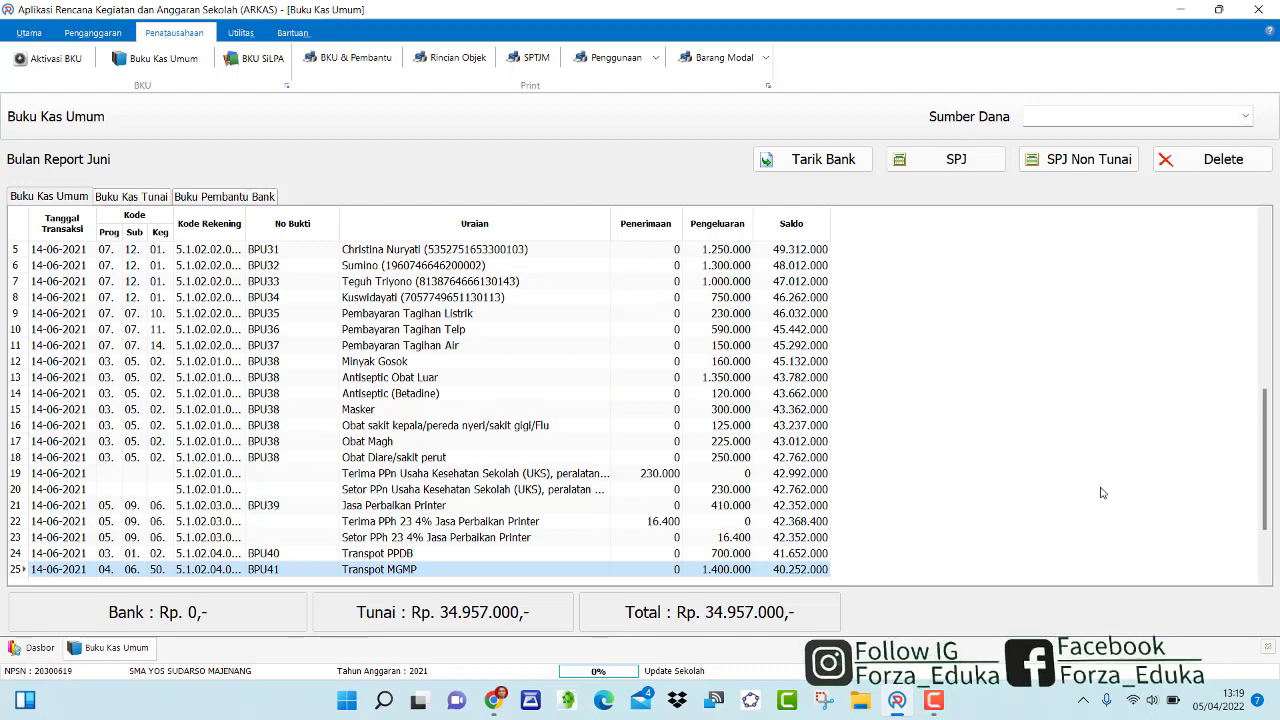
{"action": "scroll", "coordinate": [1101, 492], "scroll_direction": "down", "scroll_amount": 1}
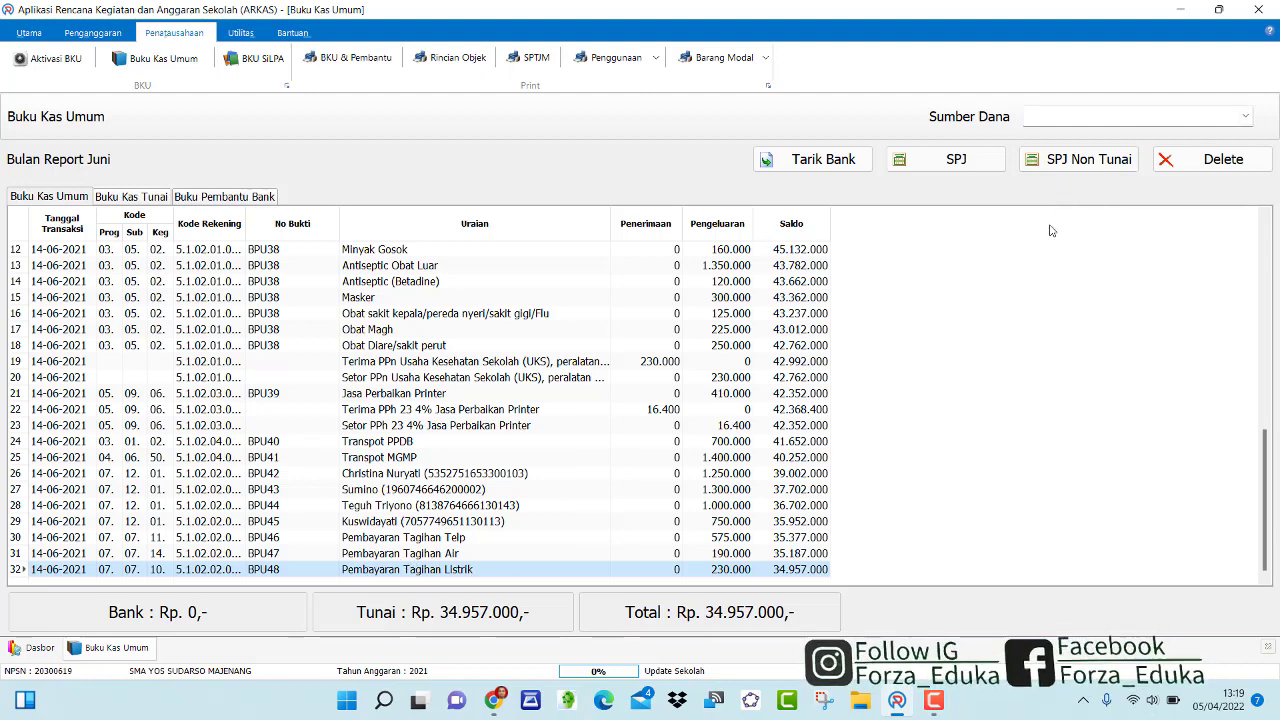
{"action": "left_click", "coordinate": [930, 170]}
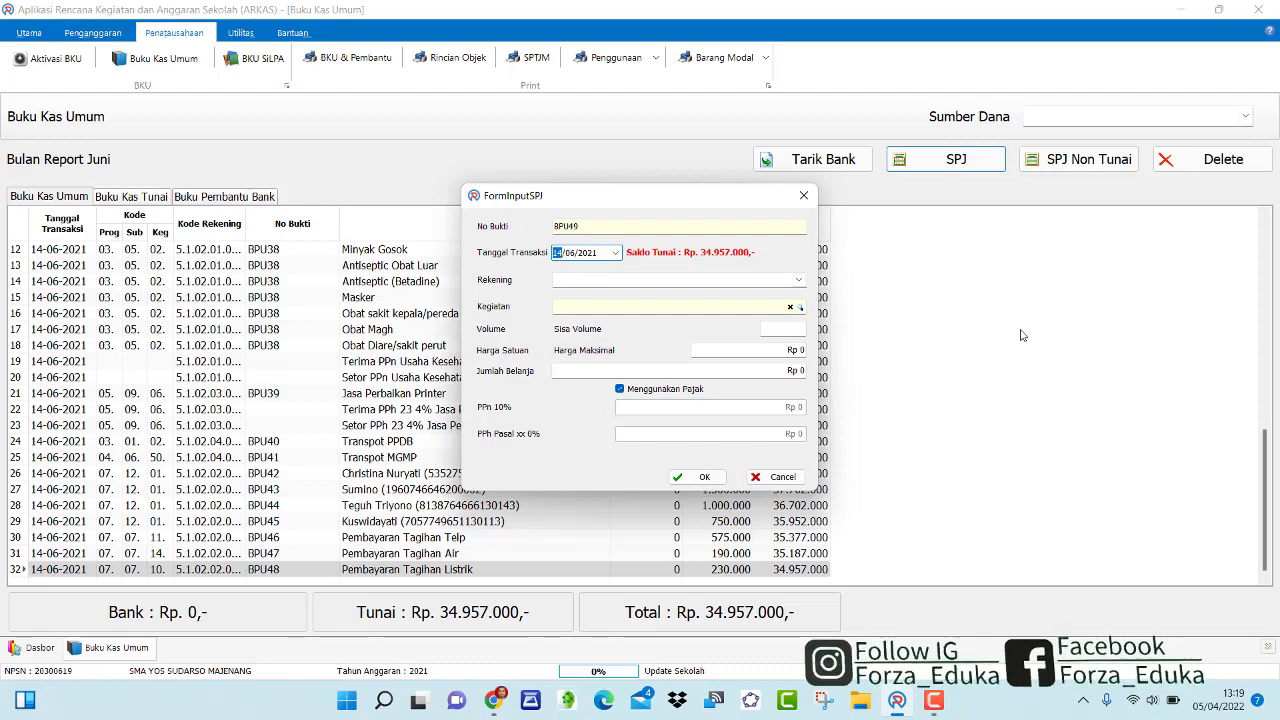
{"action": "left_click", "coordinate": [785, 480]}
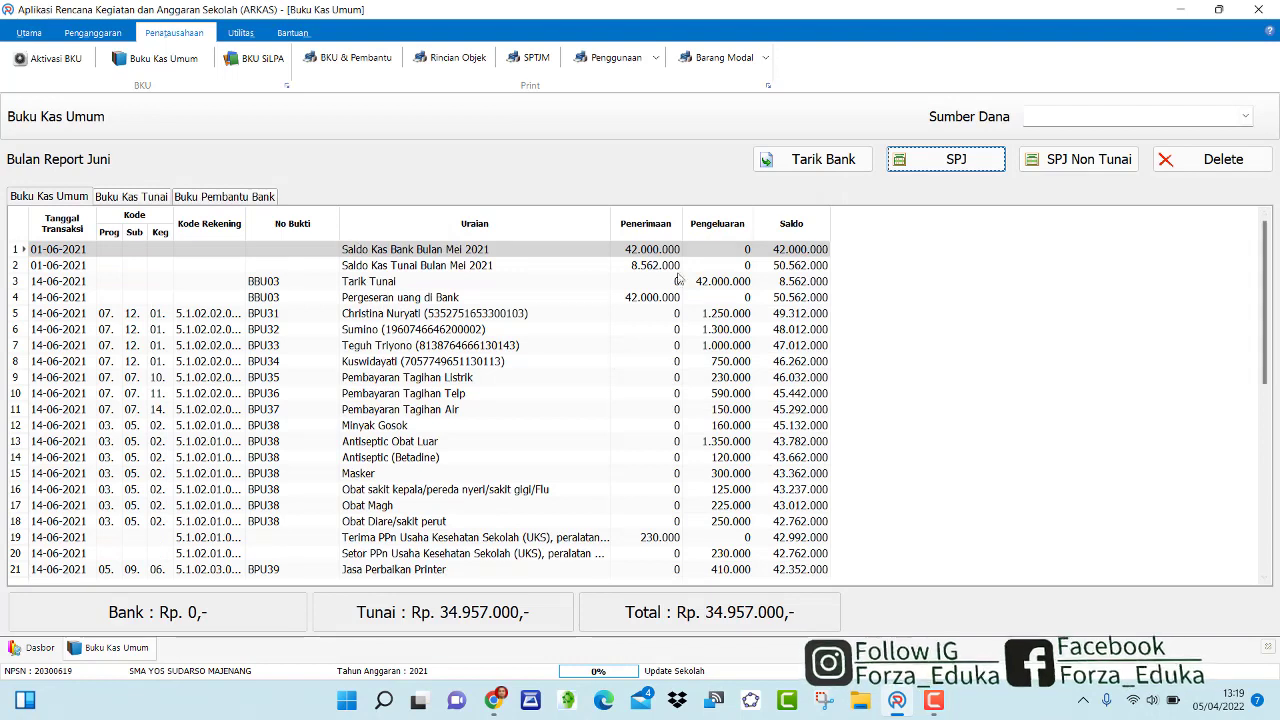
{"action": "left_click", "coordinate": [1265, 358]}
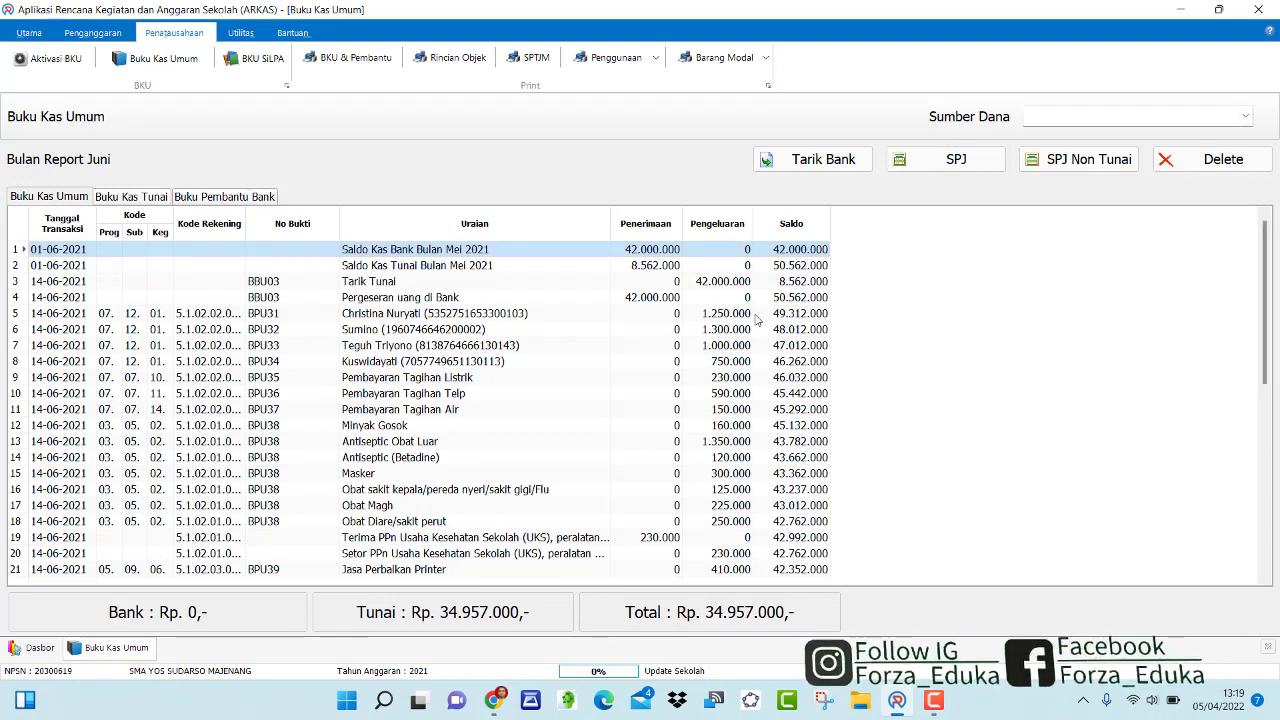
{"action": "left_click", "coordinate": [384, 286]}
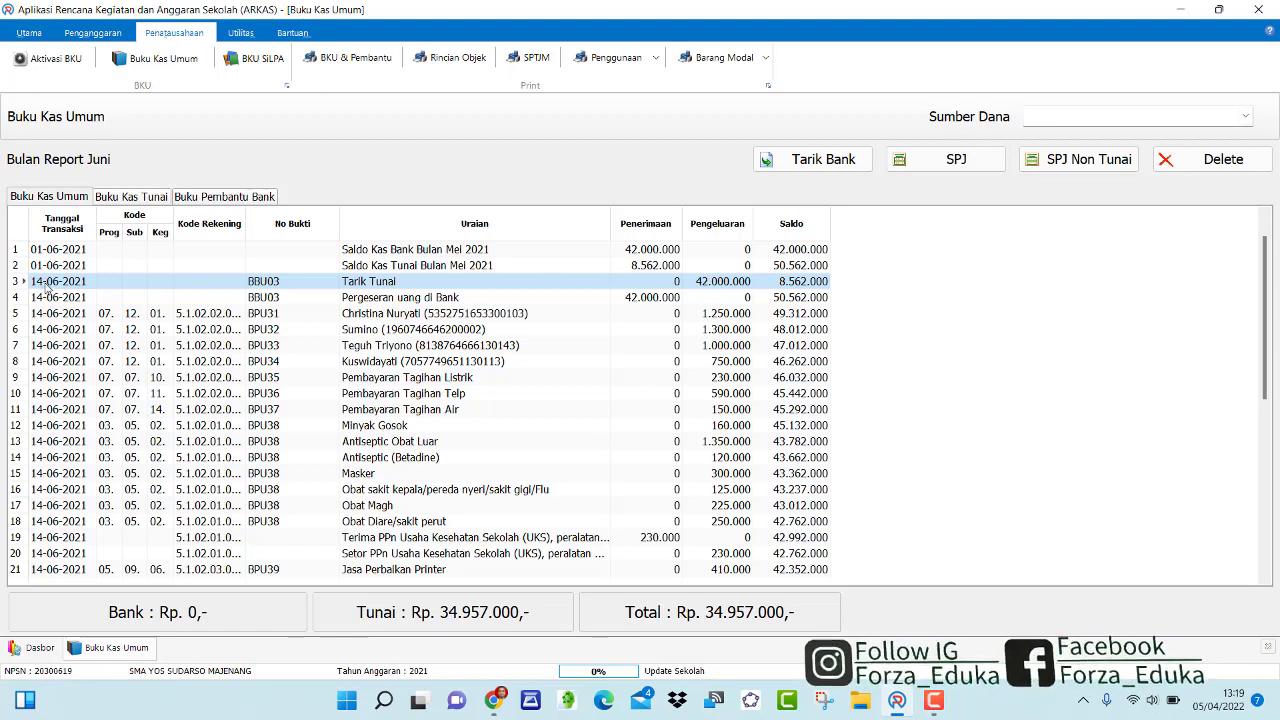
- Record an SPJ under Belanja Jasa Tenaga Pendidikan / Honorarium Guru for activity 07.12.01.001 with volume 1
{"action": "left_click", "coordinate": [964, 165]}
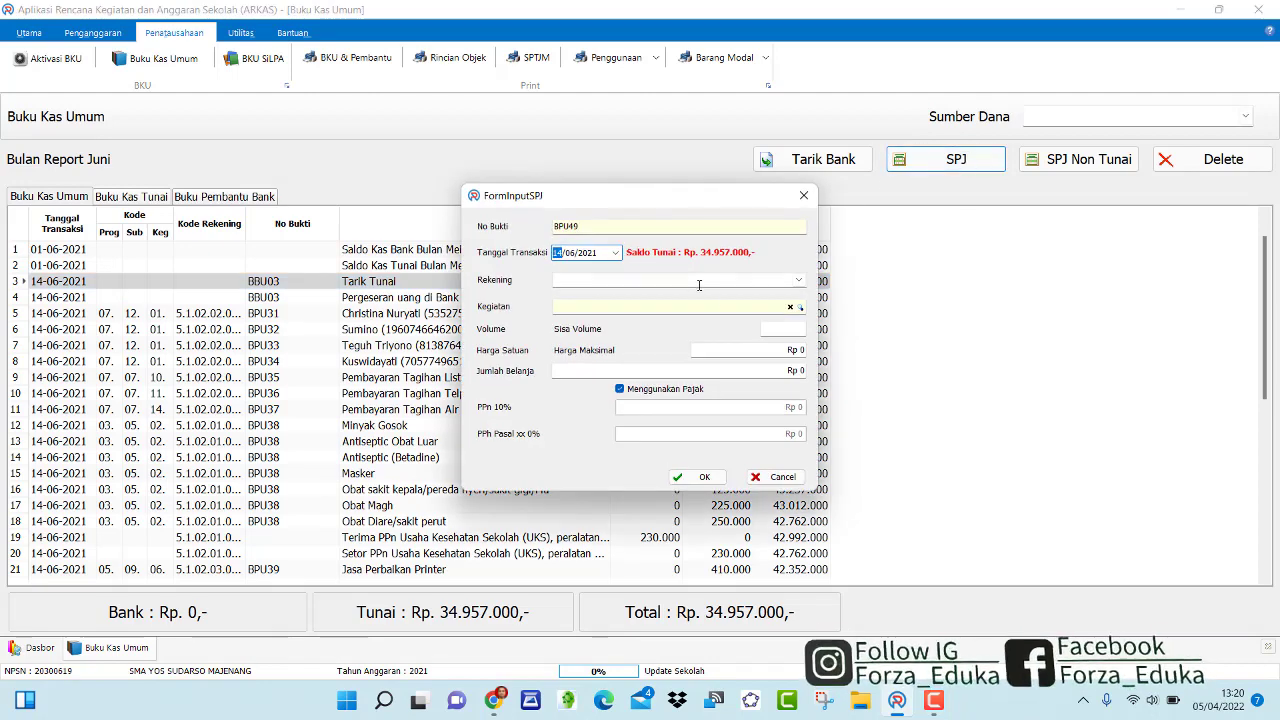
{"action": "left_click", "coordinate": [798, 281]}
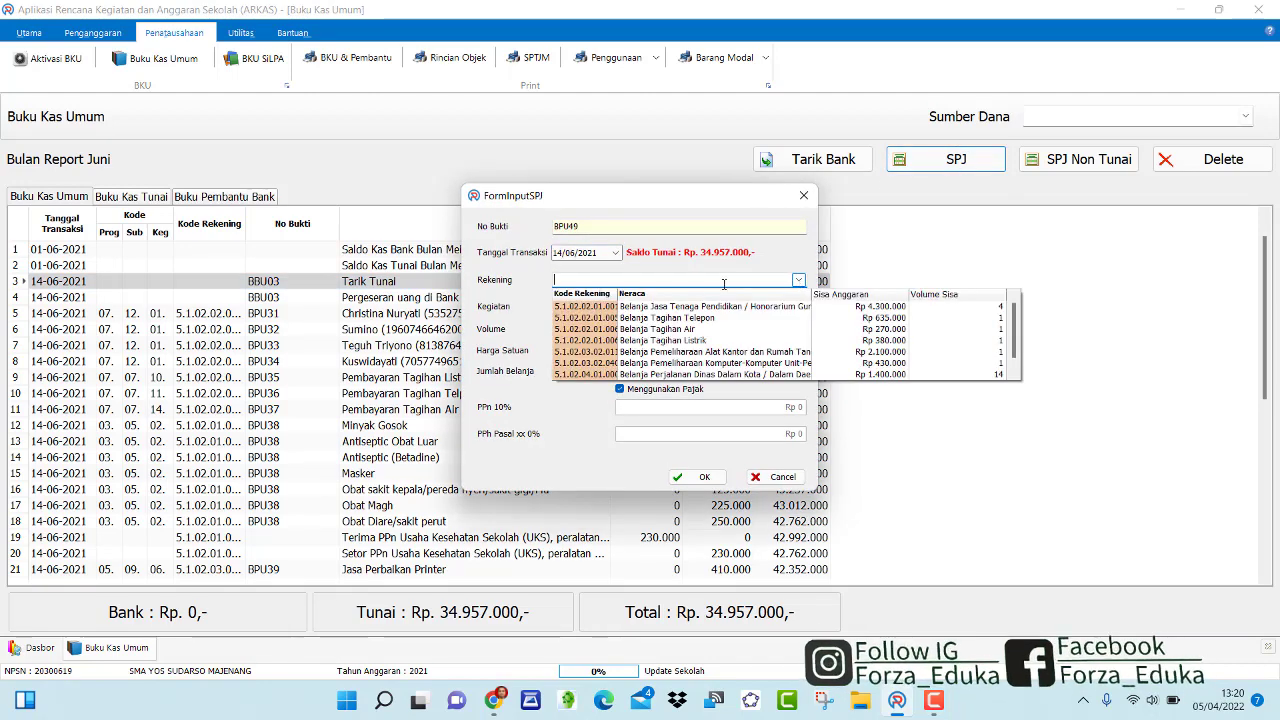
{"action": "left_click", "coordinate": [703, 310]}
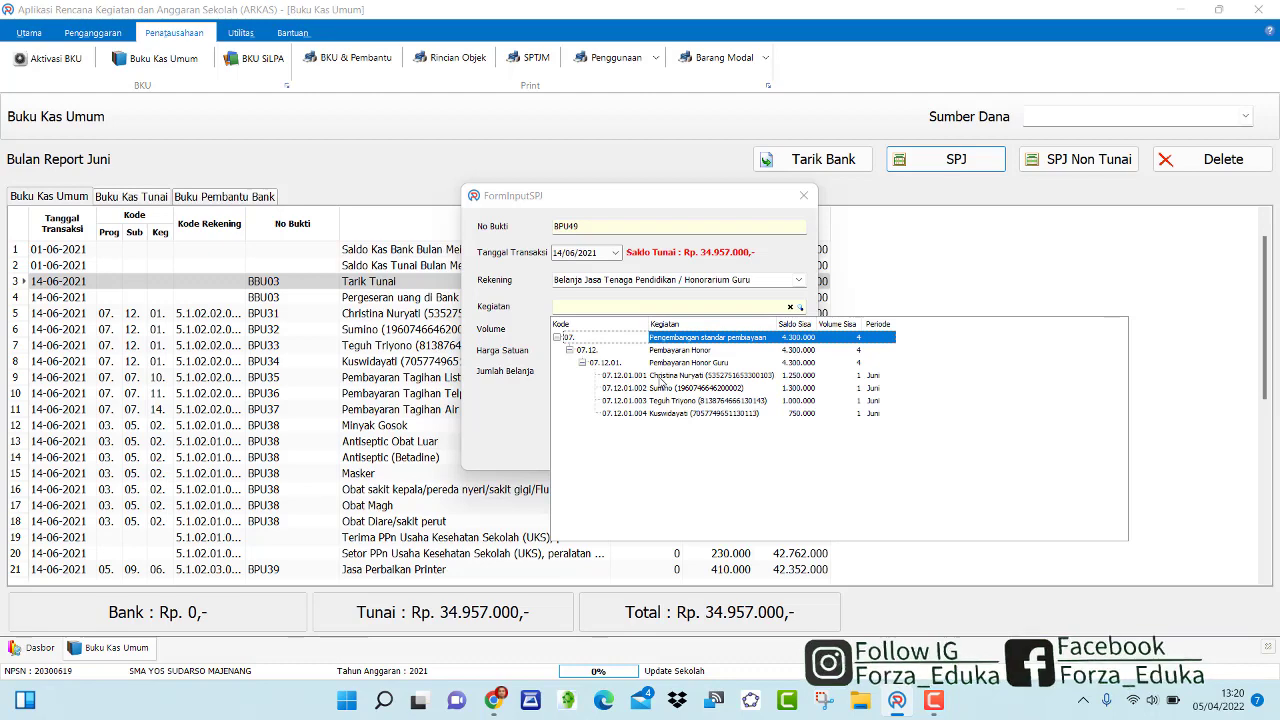
{"action": "left_click", "coordinate": [664, 378]}
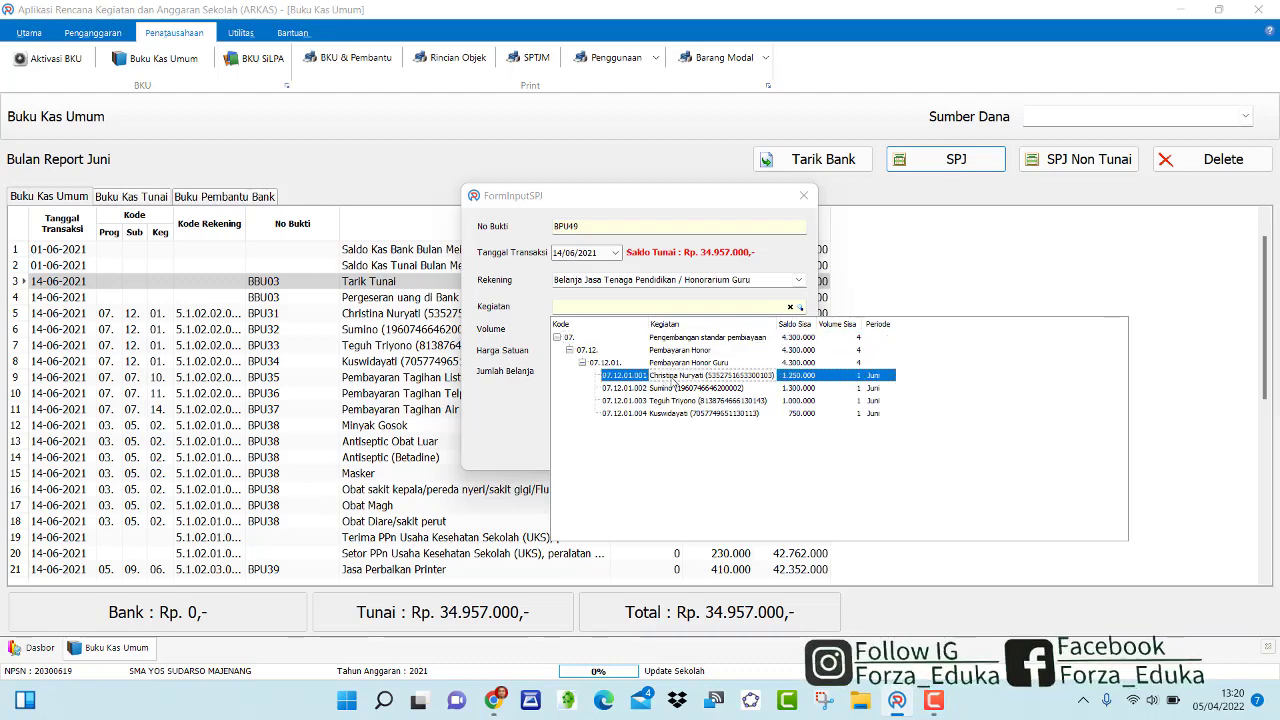
{"action": "left_click", "coordinate": [675, 383]}
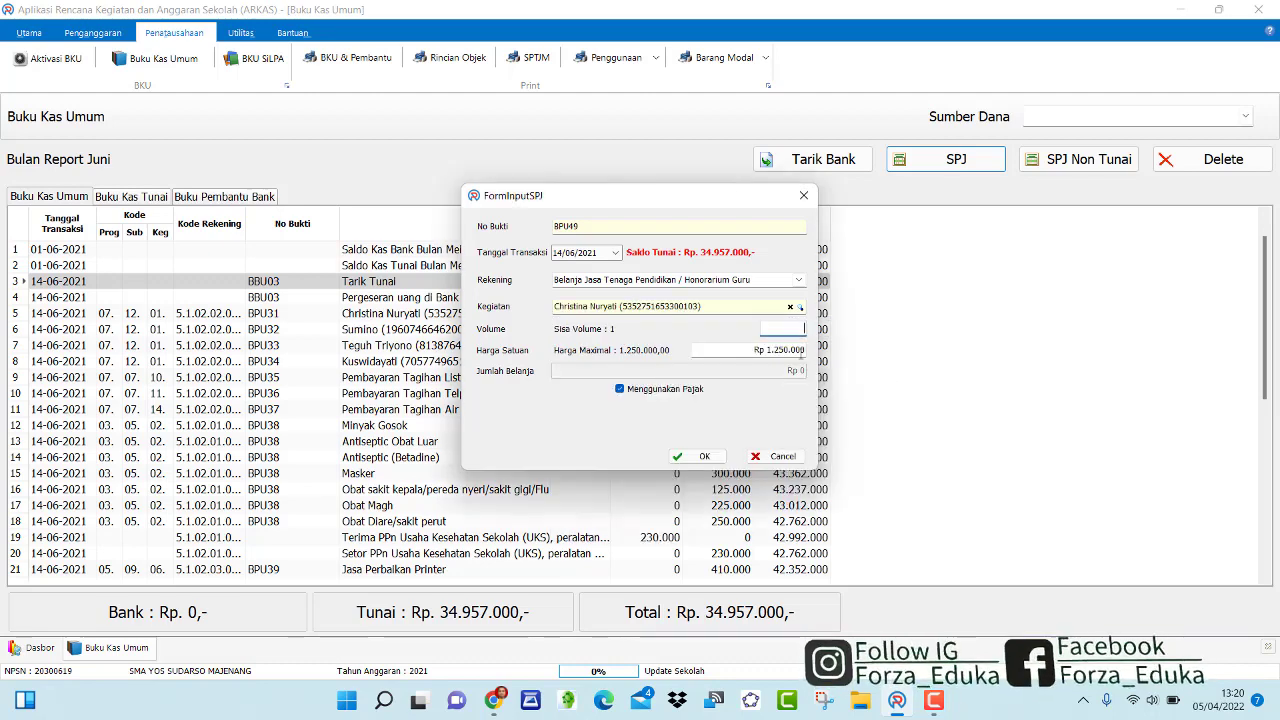
{"action": "type", "text": "1"}
{"action": "left_click", "coordinate": [704, 454]}
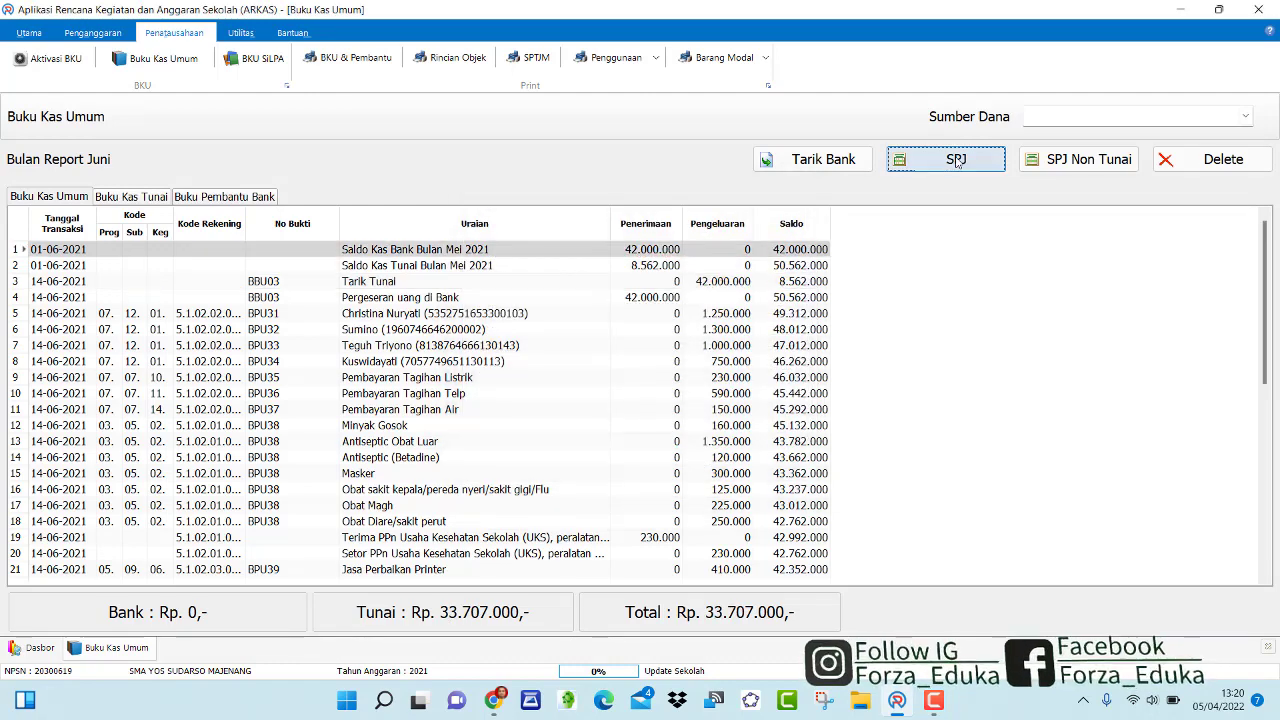
- Record an SPJ under Belanja Jasa Tenaga Pendidikan / Honorarium Guru for activity 07.12.01.002 with volume 1
{"action": "left_click", "coordinate": [957, 162]}
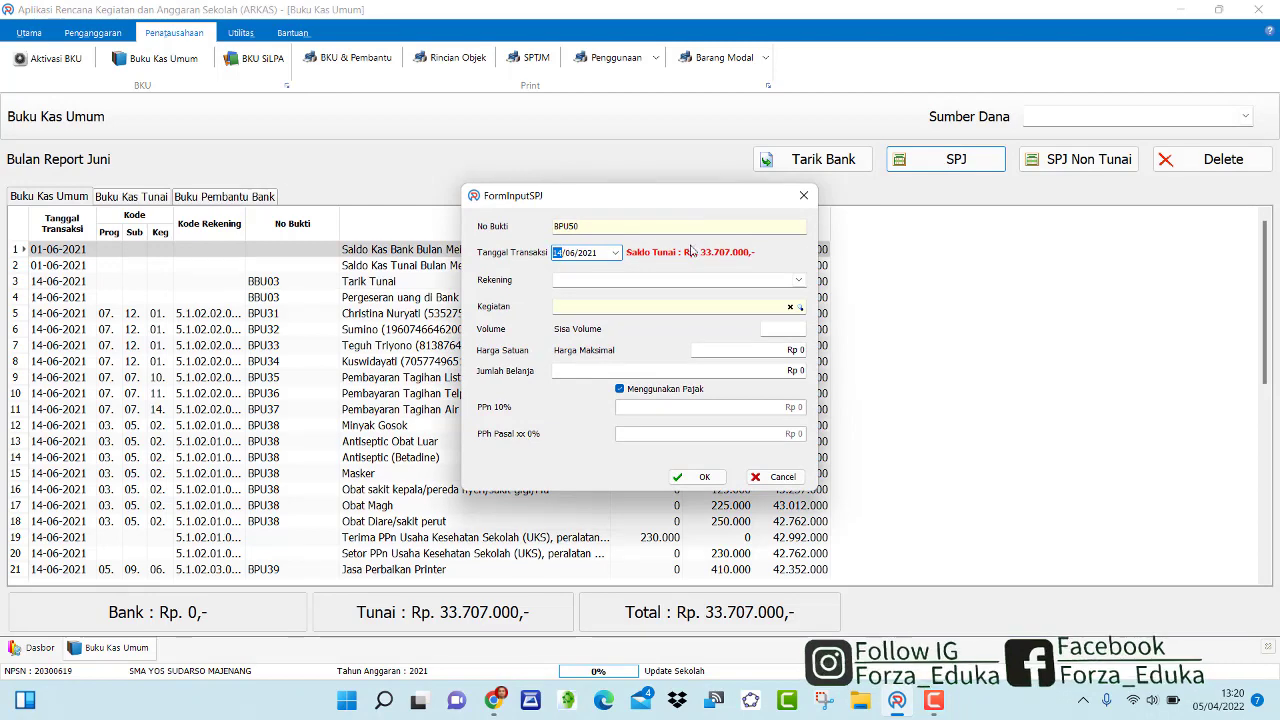
{"action": "left_click", "coordinate": [750, 280]}
{"action": "left_click", "coordinate": [798, 281]}
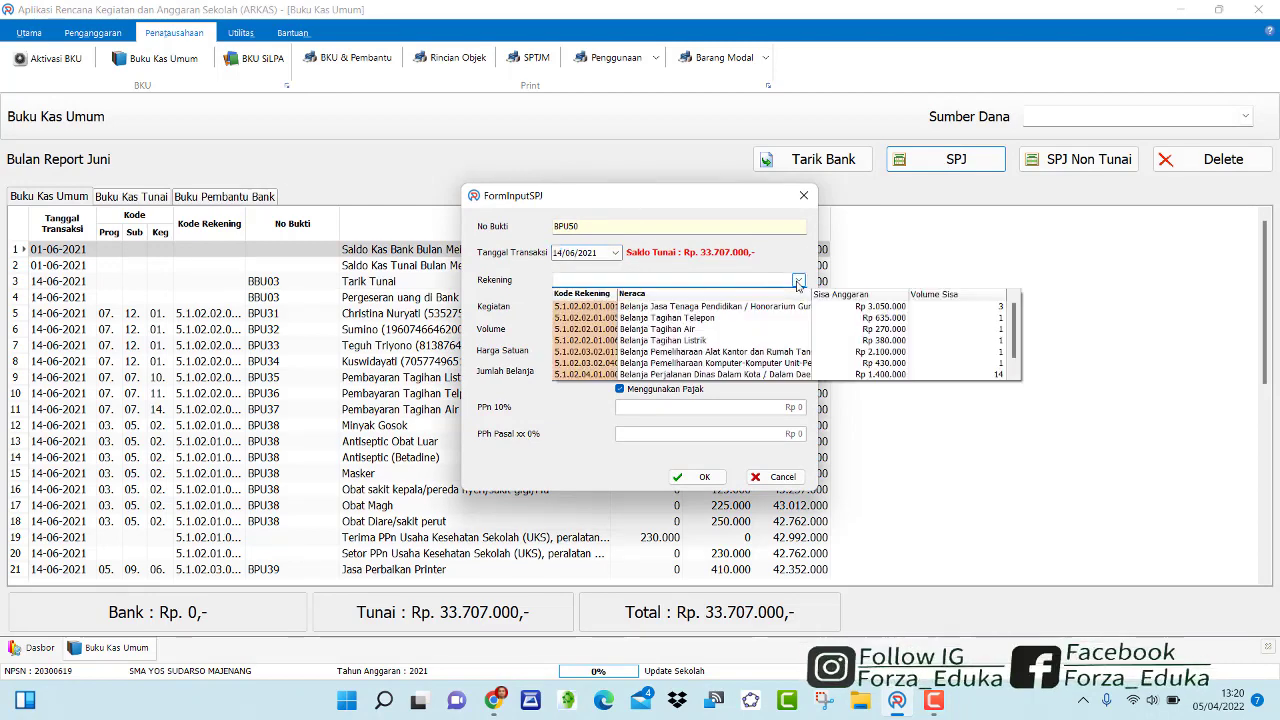
{"action": "left_click", "coordinate": [750, 308]}
{"action": "left_click", "coordinate": [800, 307]}
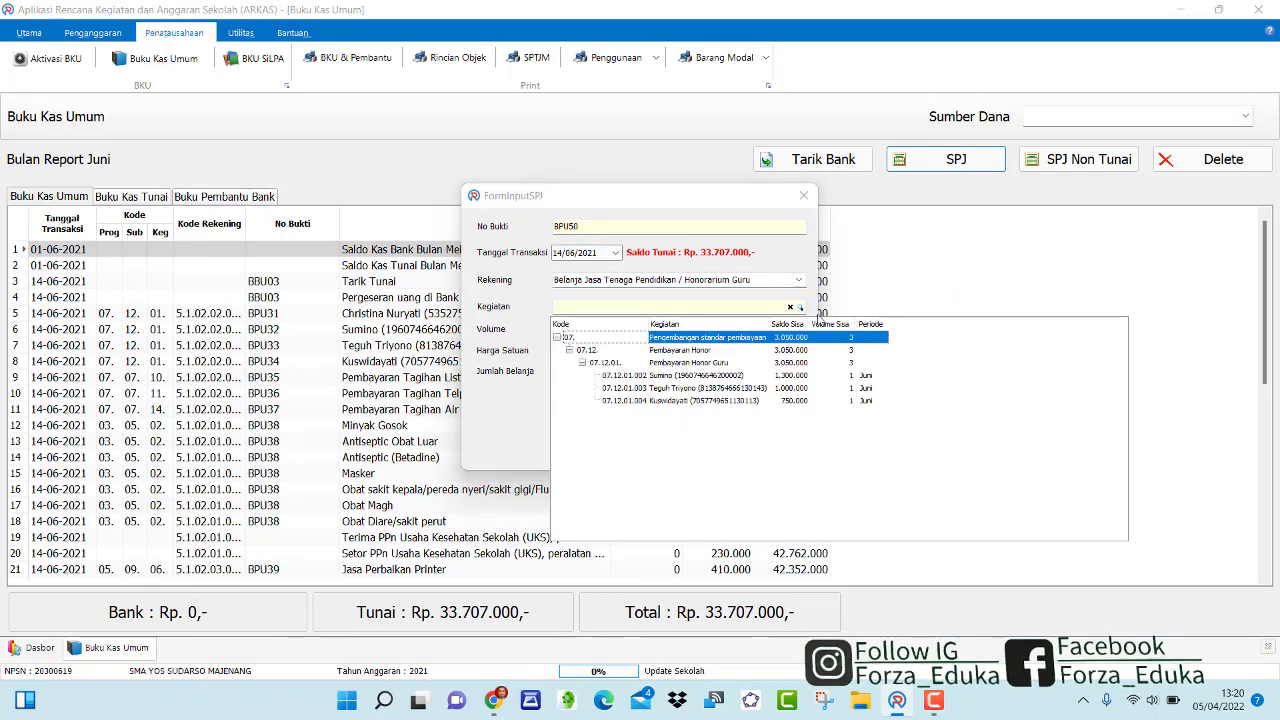
{"action": "left_click", "coordinate": [730, 376]}
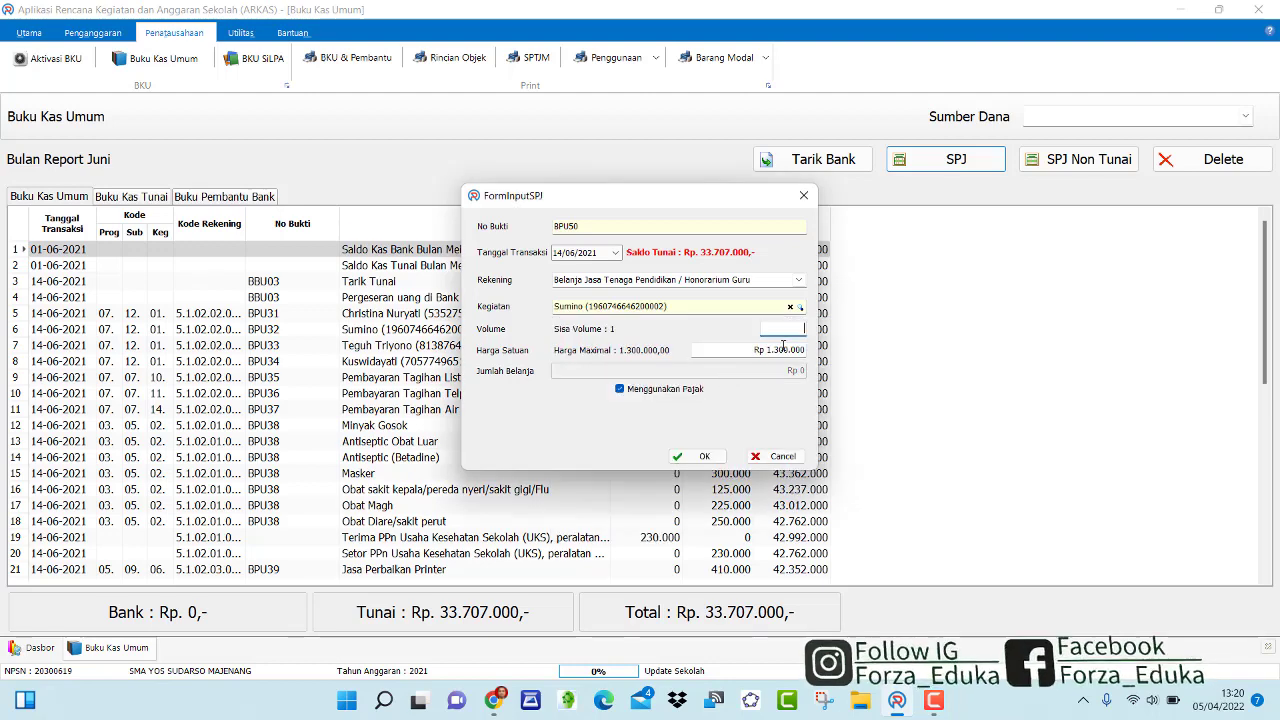
{"action": "type", "text": "1"}
{"action": "left_click", "coordinate": [698, 458]}
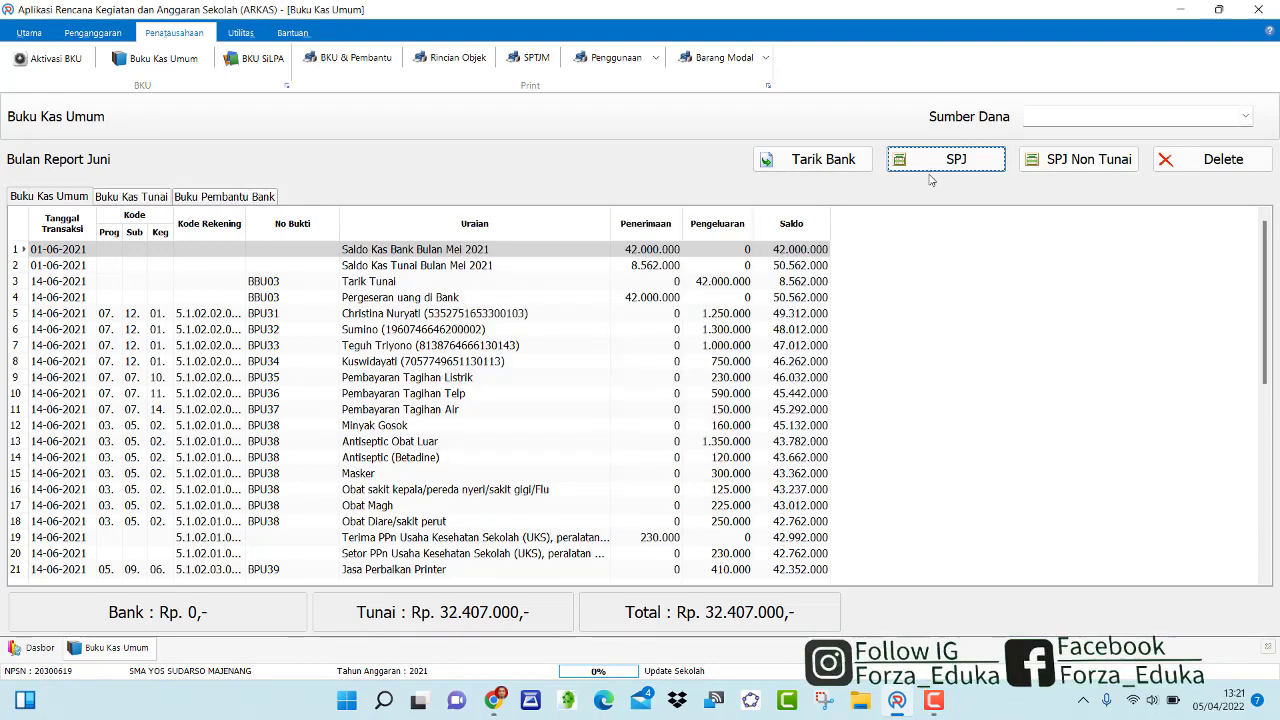
- Record an SPJ under Belanja Jasa Tenaga Pendidikan / Honorarium Guru for activity 07.12.01.003 with volume 1
{"action": "left_click", "coordinate": [940, 165]}
{"action": "left_click", "coordinate": [798, 280]}
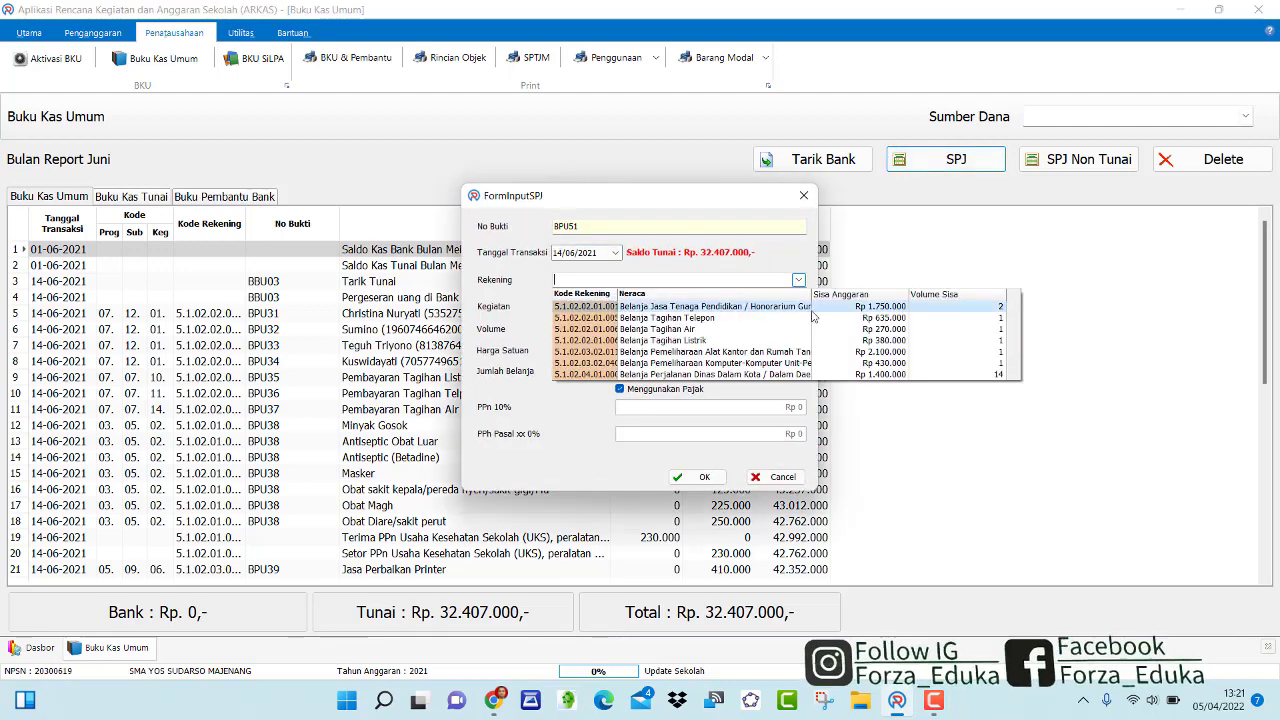
{"action": "left_click", "coordinate": [676, 306]}
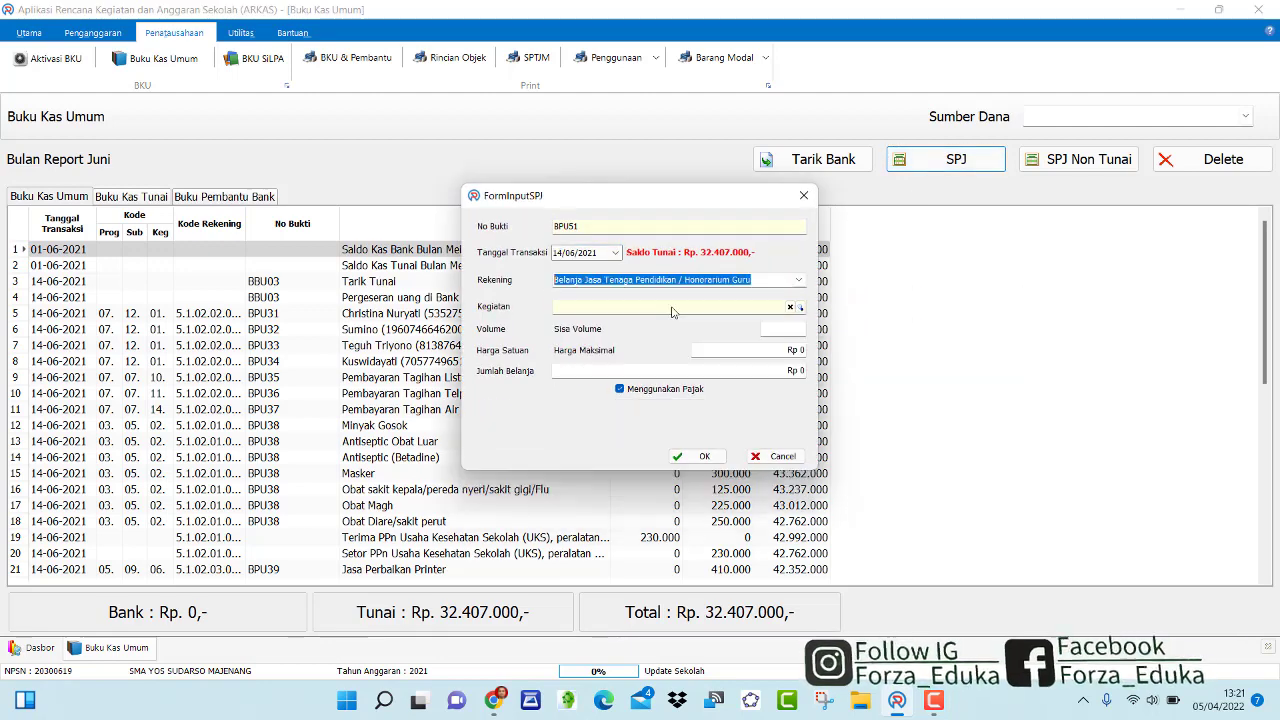
{"action": "left_click", "coordinate": [802, 314]}
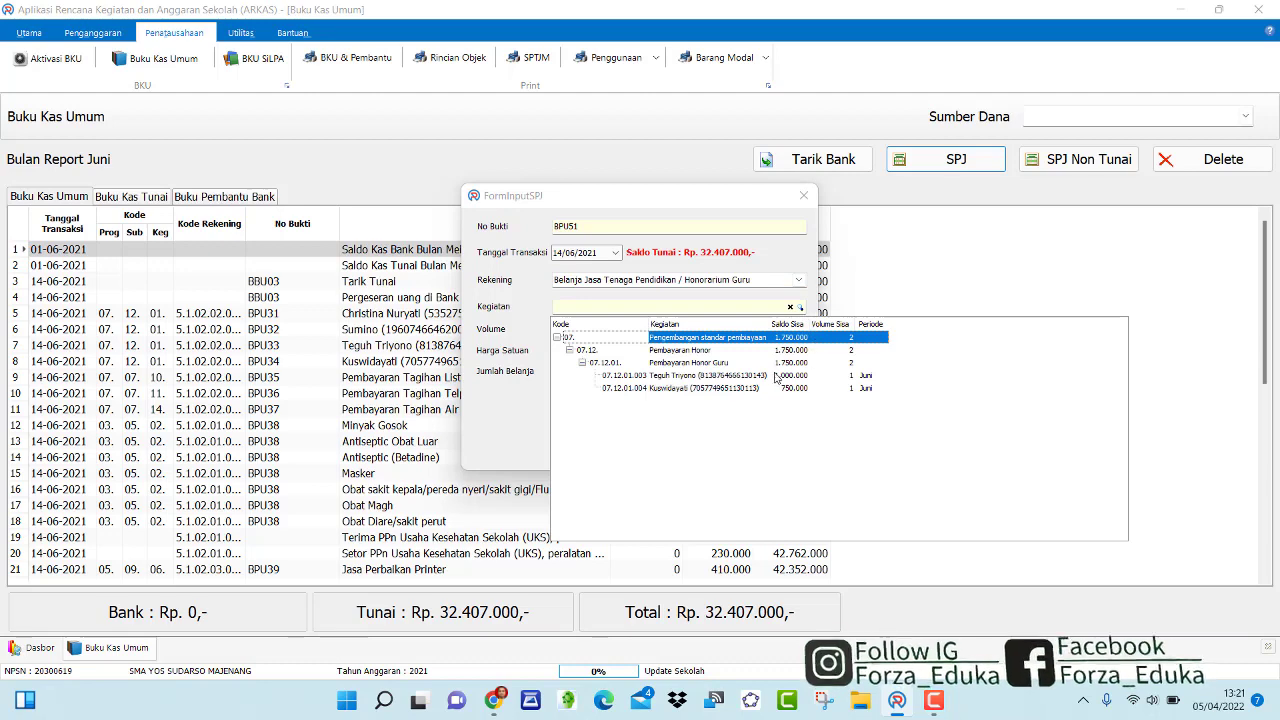
{"action": "double_click", "coordinate": [745, 377]}
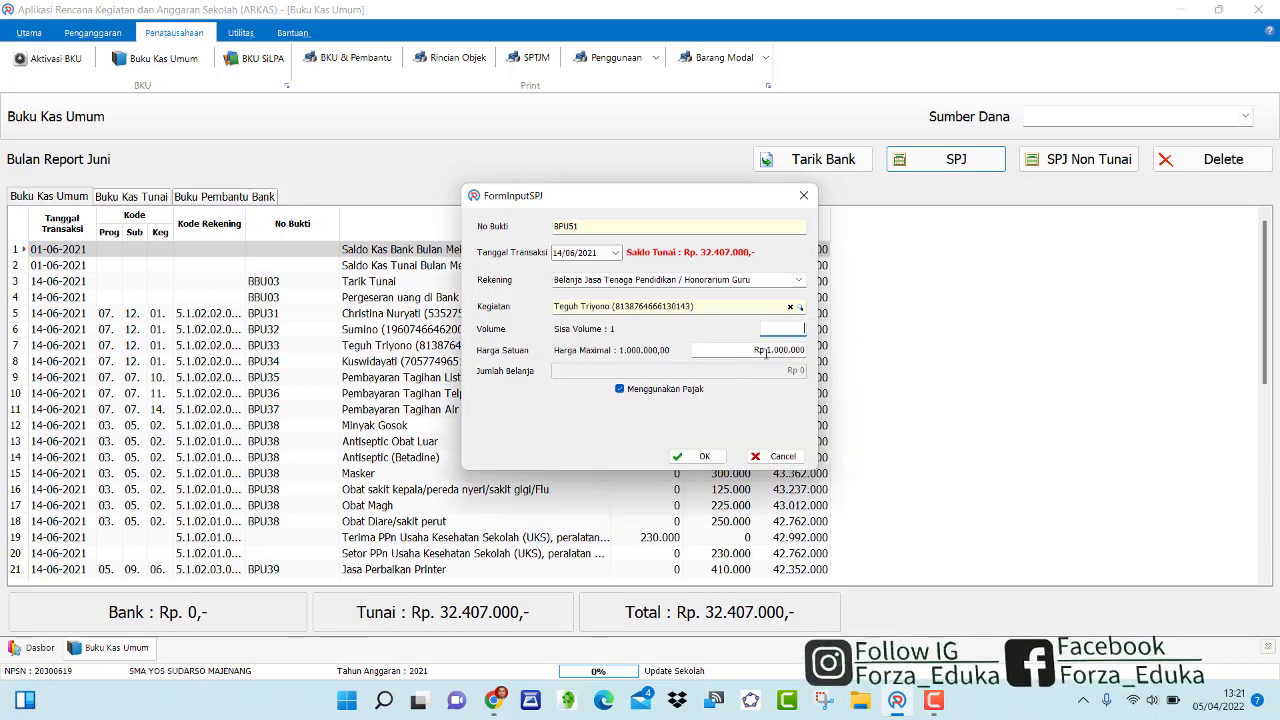
{"action": "type", "text": "1"}
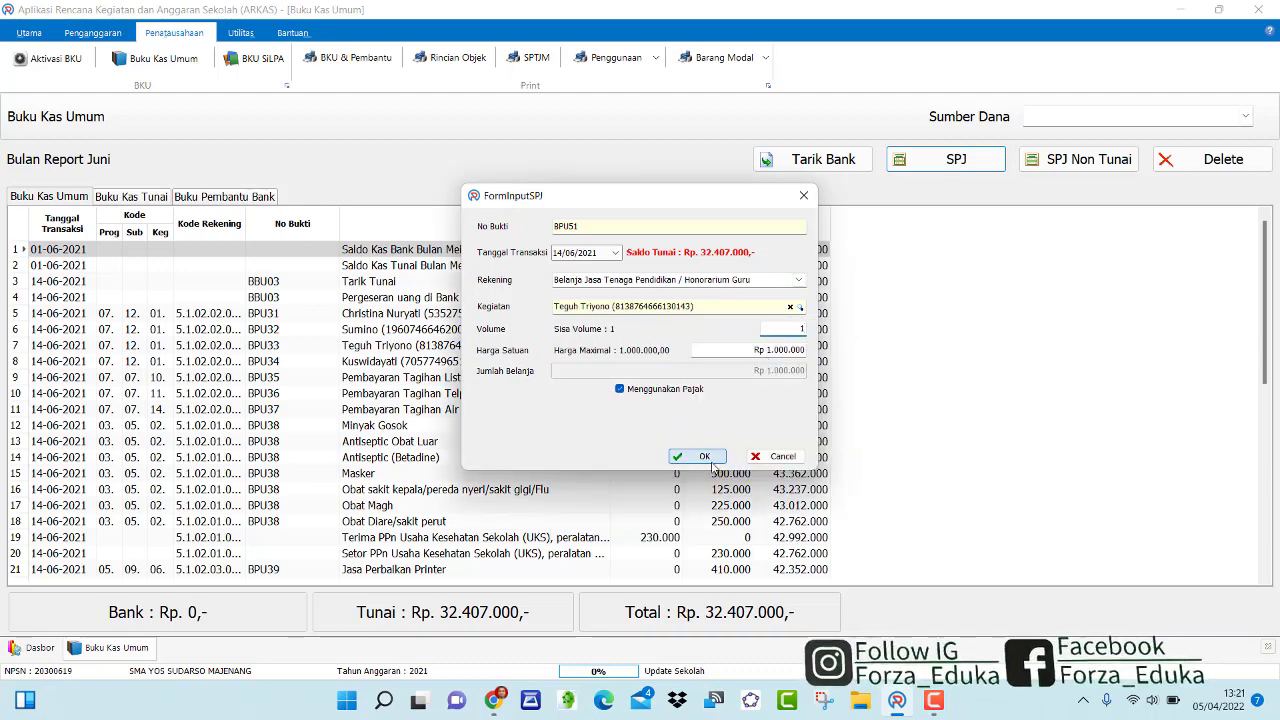
{"action": "left_click", "coordinate": [705, 456]}
- Record an SPJ under Belanja Jasa Tenaga Pendidikan / Honorarium Guru for activity 07.12.01.004 with volume 1
{"action": "left_click", "coordinate": [946, 159]}
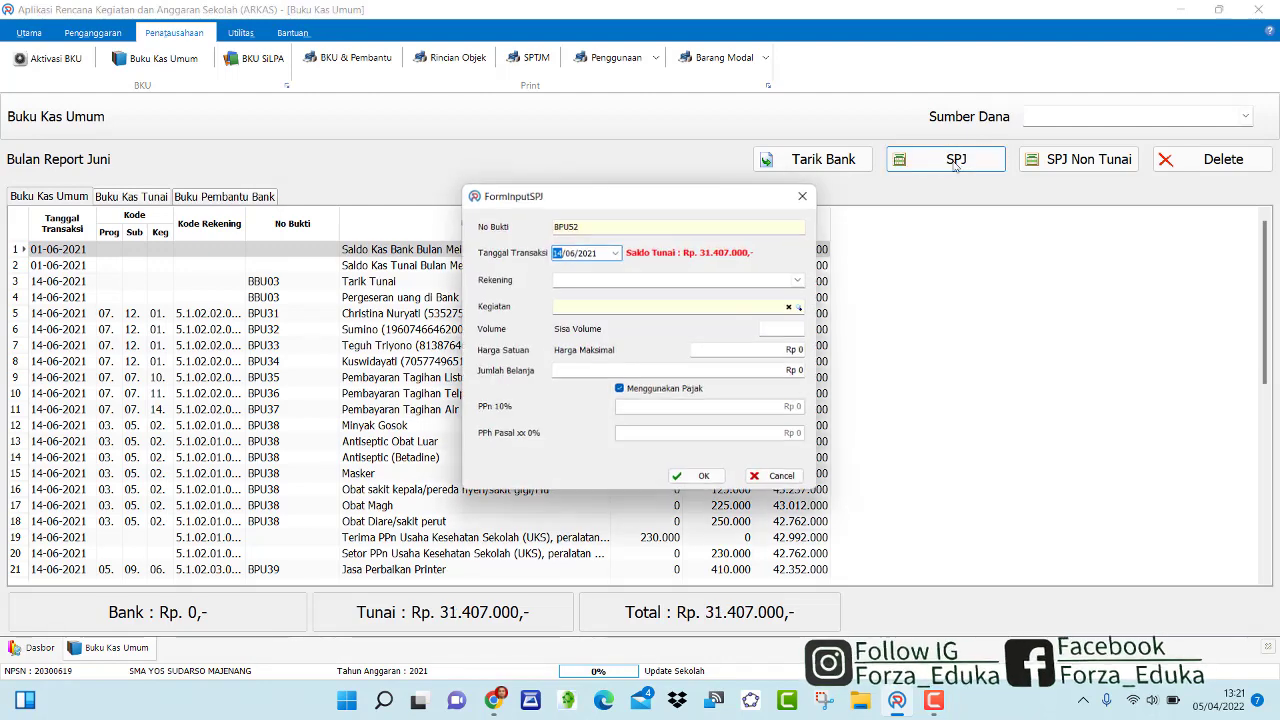
{"action": "left_click", "coordinate": [798, 281]}
{"action": "left_click", "coordinate": [786, 308]}
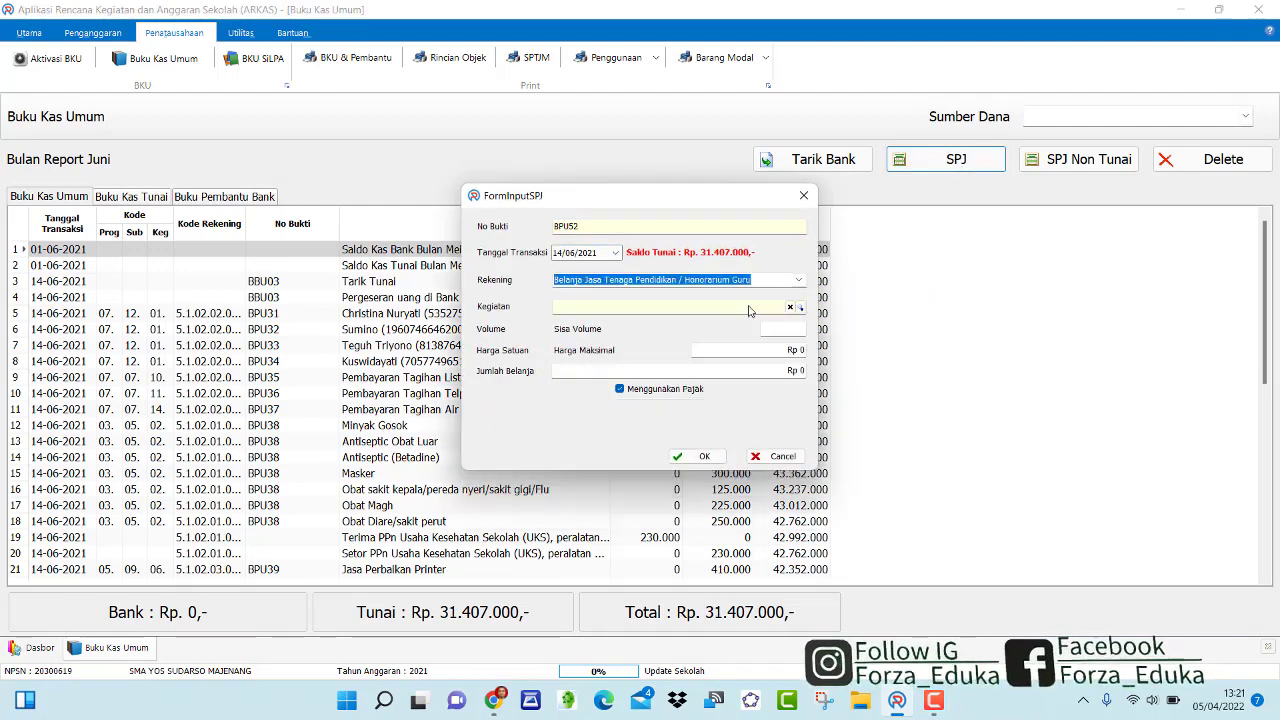
{"action": "left_click", "coordinate": [801, 308]}
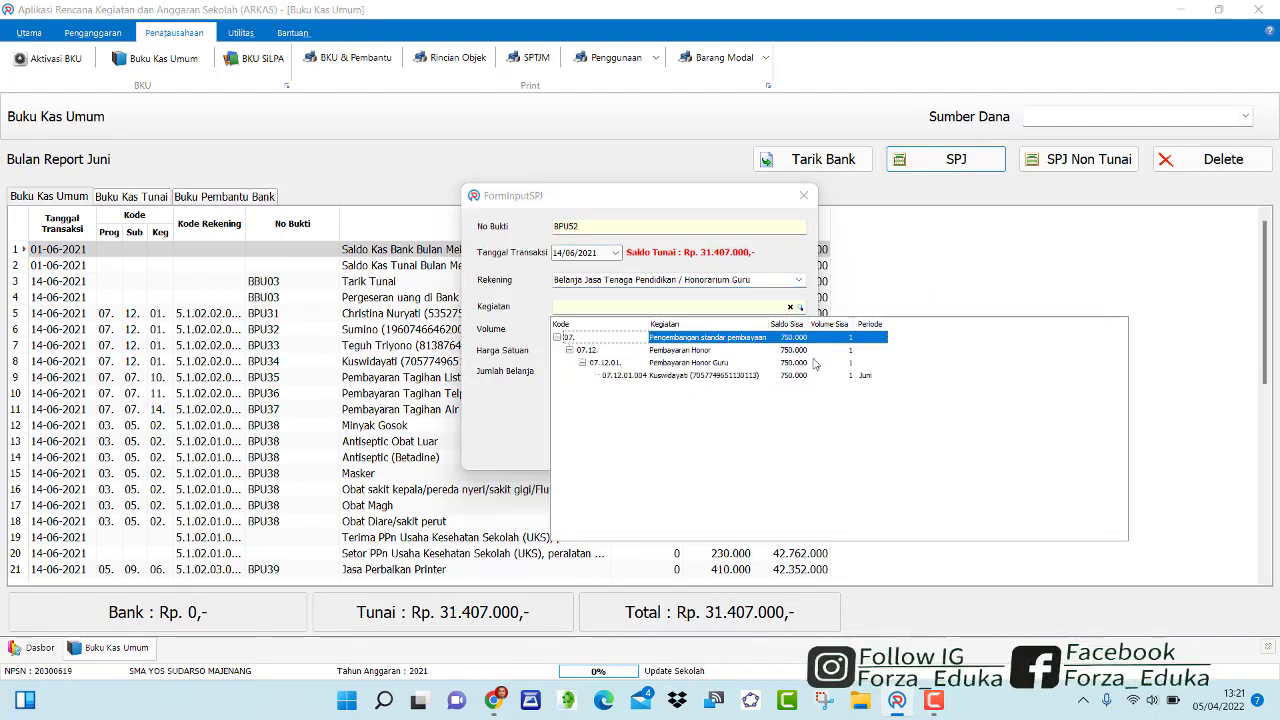
{"action": "left_click", "coordinate": [740, 379]}
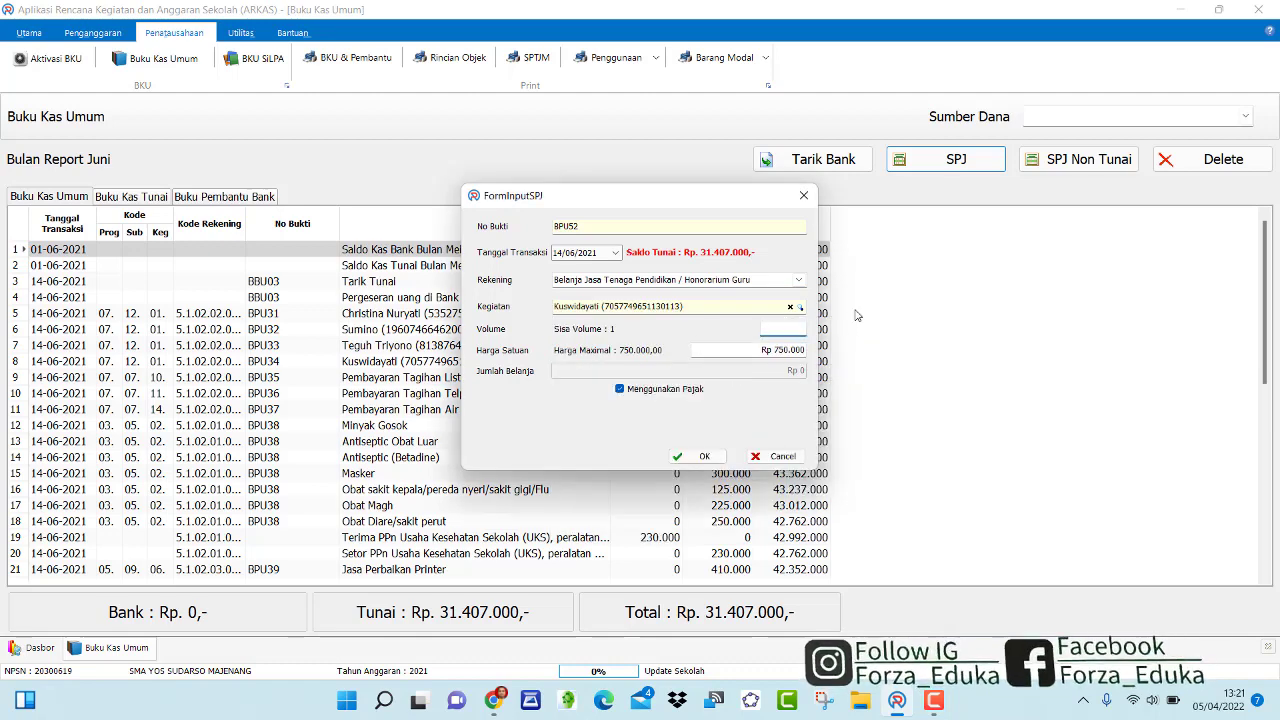
{"action": "type", "text": "1"}
{"action": "left_click", "coordinate": [697, 457]}
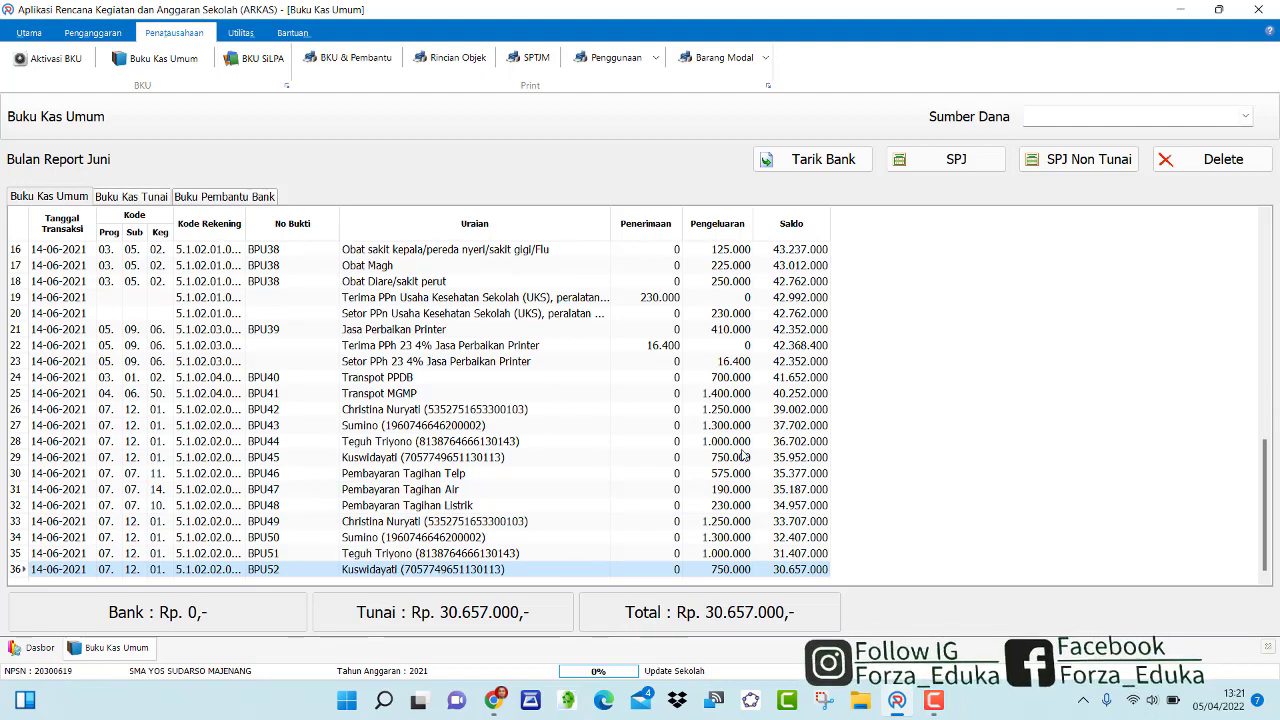
- Start an SPJ under Belanja Tagihan Telepon for the June Pembayaran Tagihan Telp activity 07.07.11.001
{"action": "left_click", "coordinate": [958, 167]}
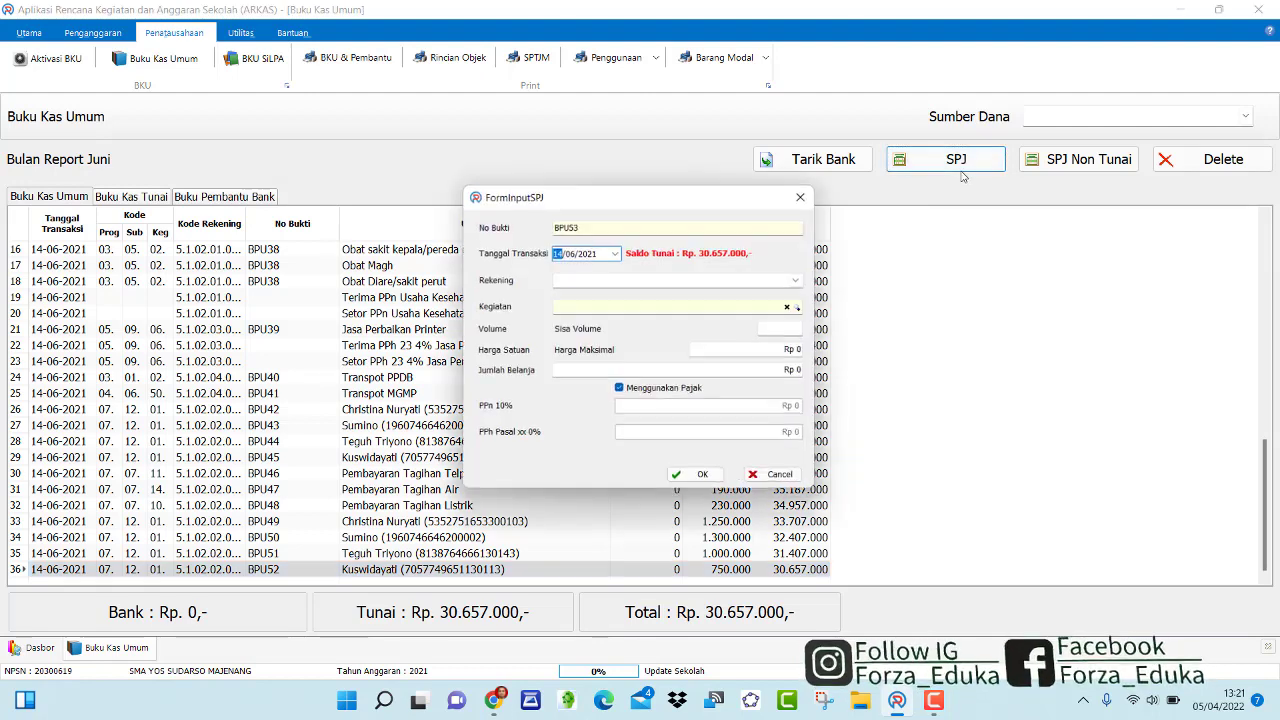
{"action": "left_click", "coordinate": [799, 280]}
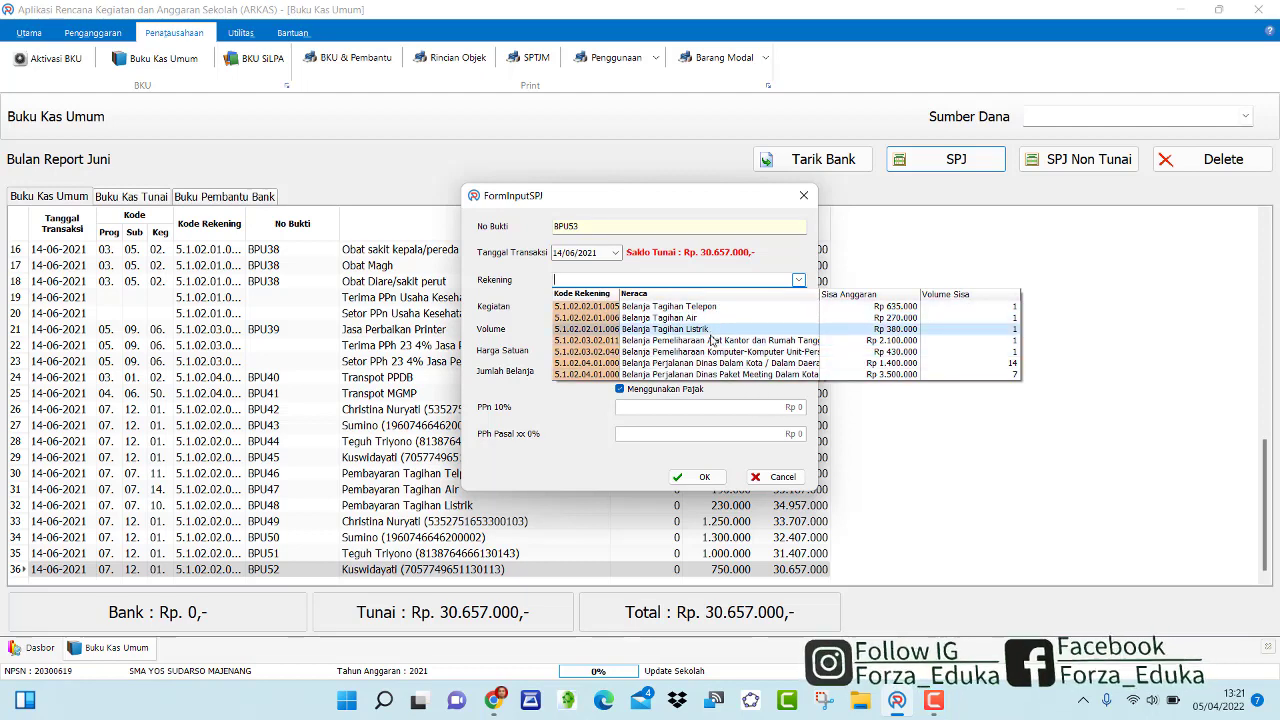
{"action": "left_click", "coordinate": [693, 307]}
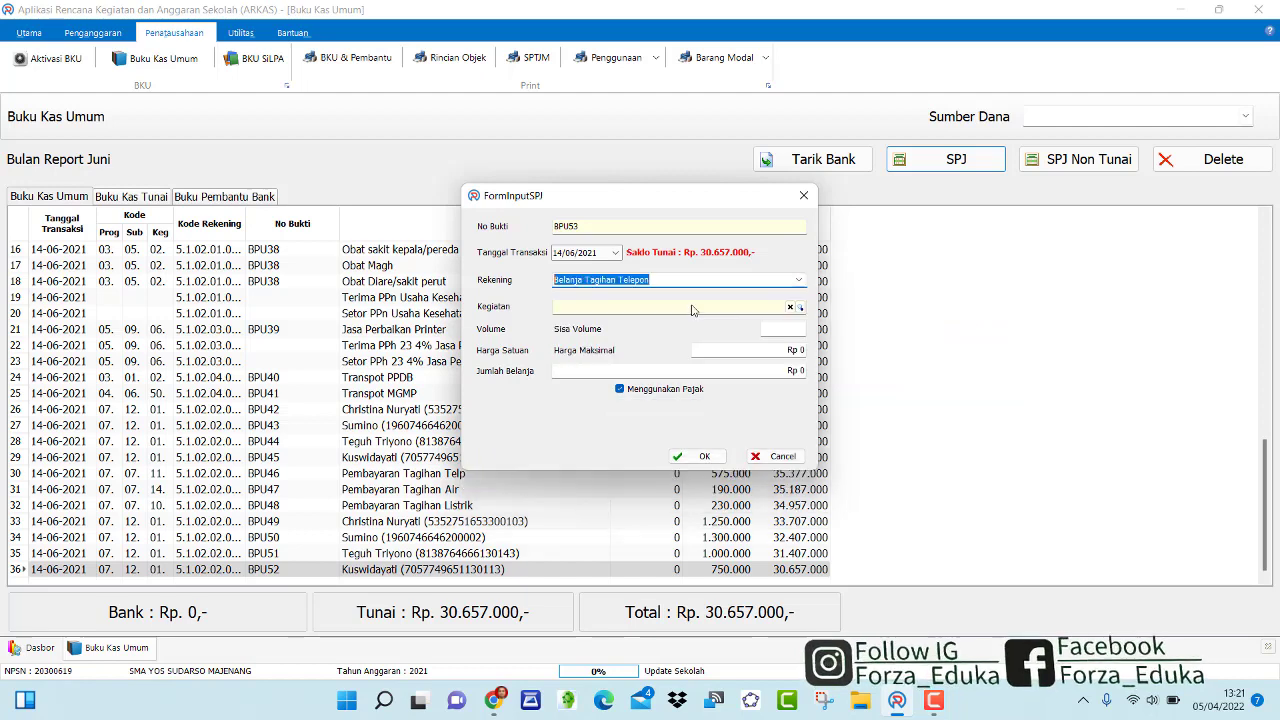
{"action": "left_click", "coordinate": [803, 307]}
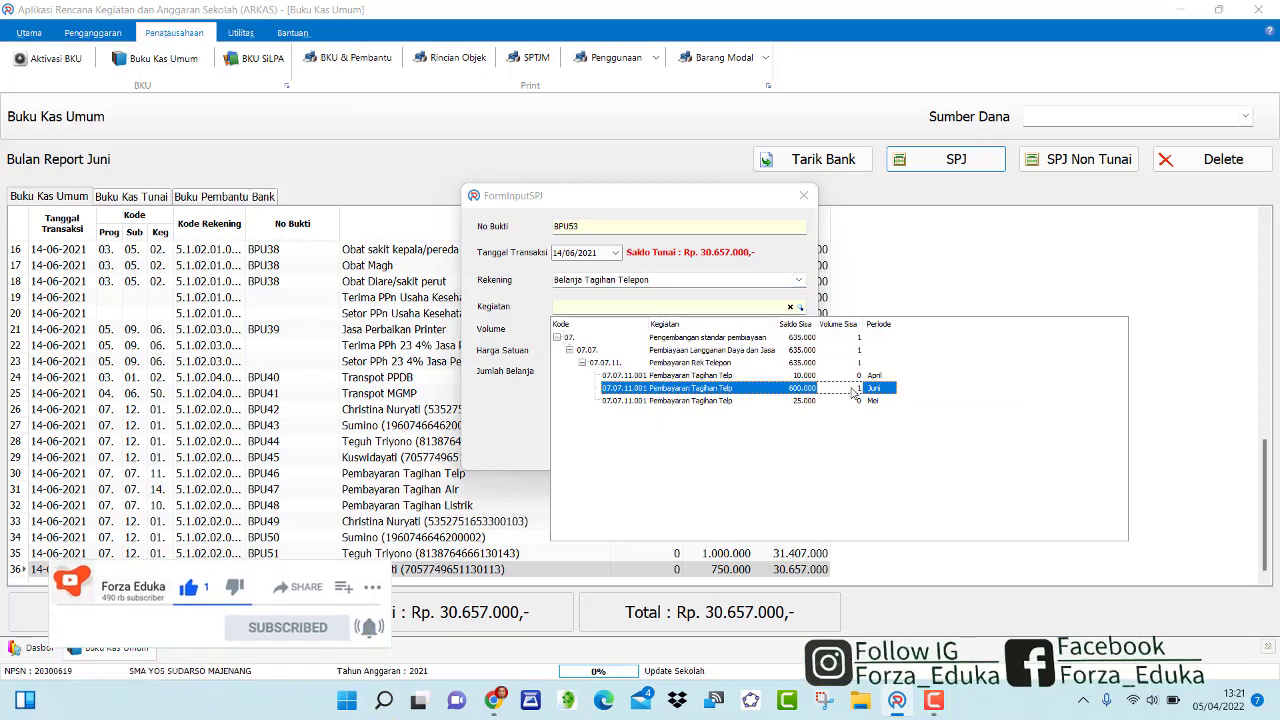
{"action": "left_click", "coordinate": [731, 391]}
{"action": "left_click", "coordinate": [731, 389]}
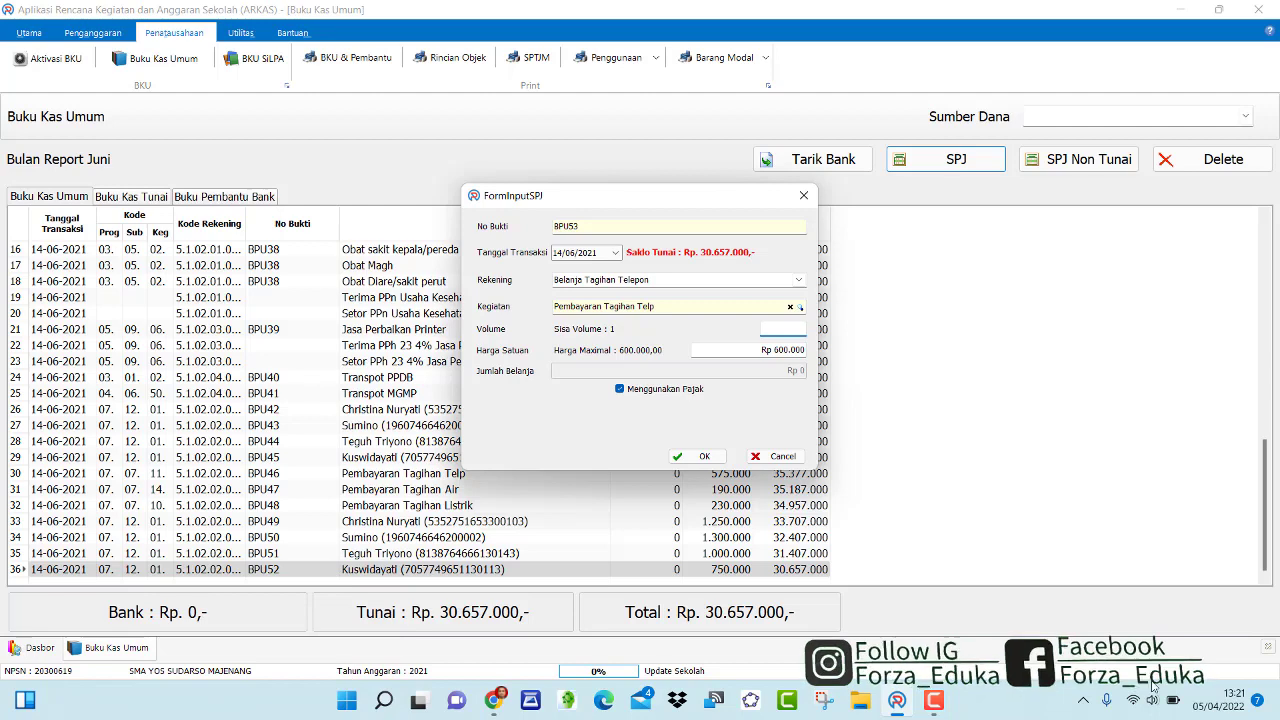
- Check the weekdays of June 2021 in the Windows calendar to choose a transaction date
{"action": "left_click", "coordinate": [1234, 699]}
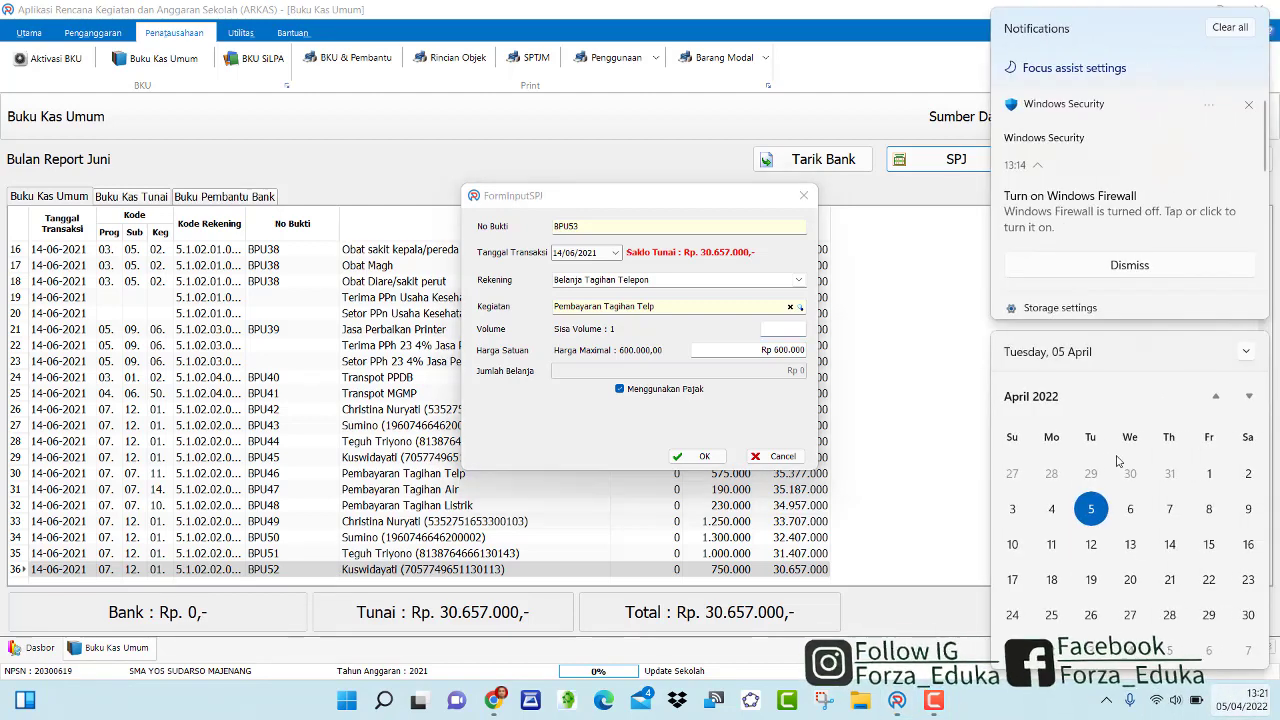
{"action": "left_click", "coordinate": [1217, 397]}
{"action": "left_click", "coordinate": [1217, 397]}
{"action": "left_click", "coordinate": [1217, 397]}
{"action": "left_click", "coordinate": [1217, 397]}
{"action": "left_click", "coordinate": [1216, 398]}
{"action": "left_click", "coordinate": [1216, 398]}
{"action": "left_click", "coordinate": [1216, 399]}
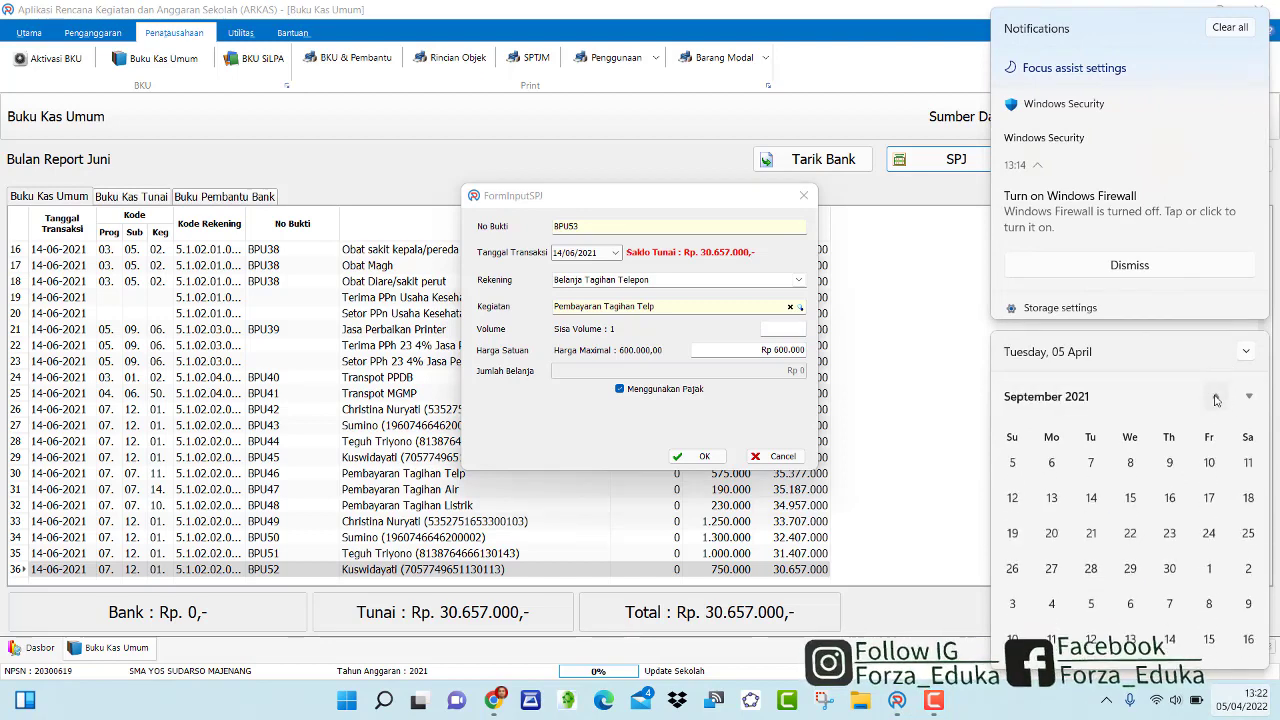
{"action": "left_click", "coordinate": [1216, 399]}
{"action": "left_click", "coordinate": [1216, 399]}
{"action": "left_click", "coordinate": [1216, 399]}
{"action": "left_click", "coordinate": [1216, 399]}
{"action": "left_click", "coordinate": [1216, 399]}
{"action": "left_click", "coordinate": [1216, 399]}
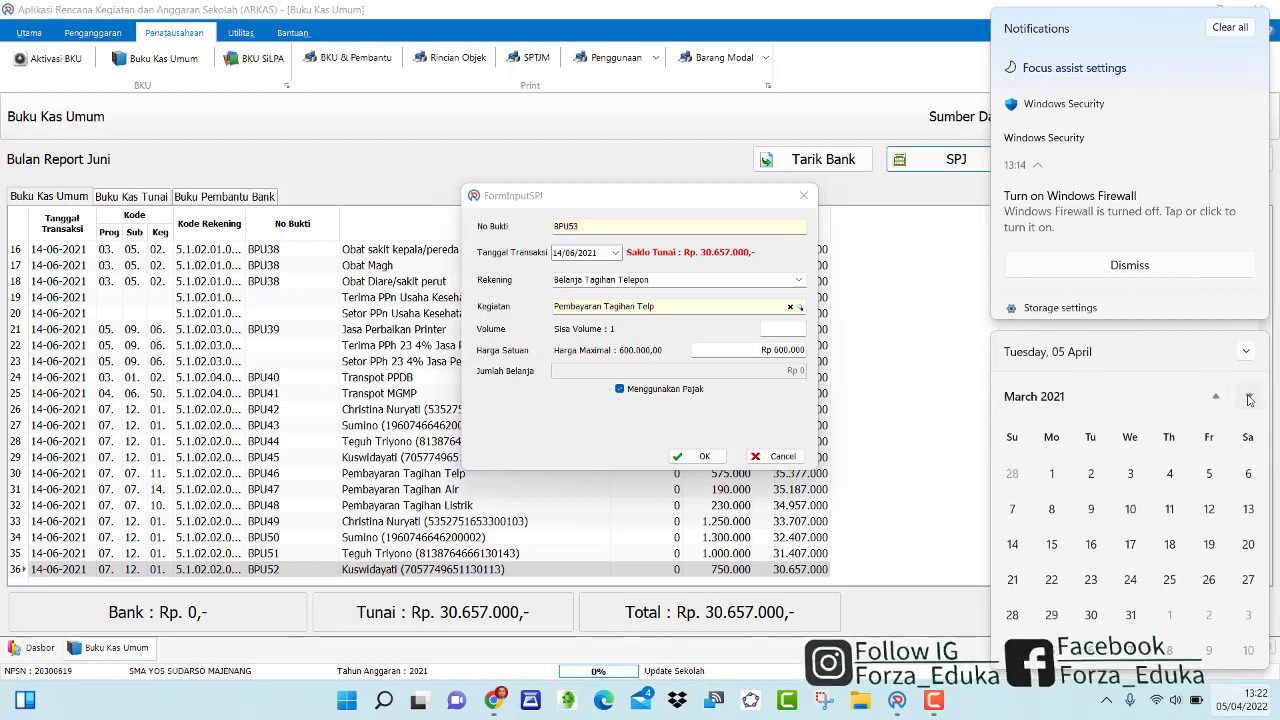
{"action": "left_click", "coordinate": [1249, 399]}
{"action": "left_click", "coordinate": [1250, 399]}
{"action": "left_click", "coordinate": [1250, 399]}
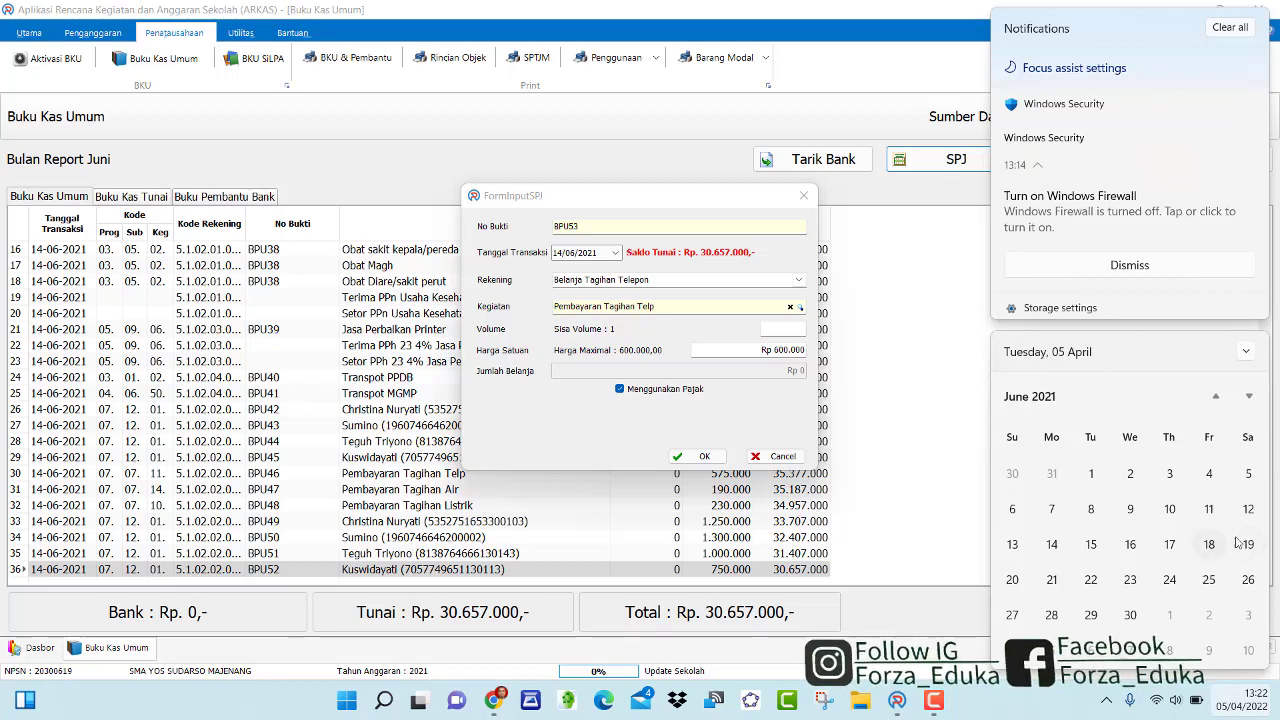
{"action": "left_click", "coordinate": [947, 497]}
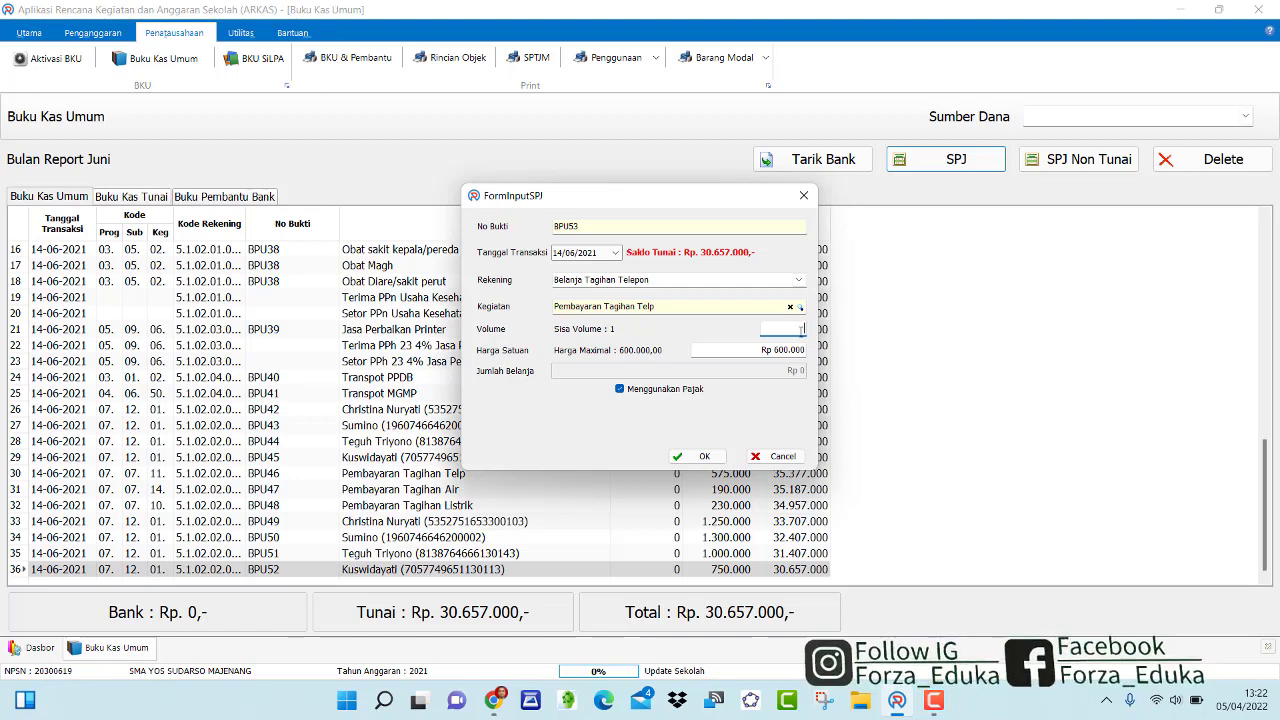
- Set the telephone bill SPJ's transaction date to 18/06/2021 and its volume to 1
{"action": "left_click", "coordinate": [560, 253]}
{"action": "left_click", "coordinate": [800, 331]}
{"action": "type", "text": "1"}
- Set the telephone bill's unit price to Rp 578.500 and save the SPJ
{"action": "left_click", "coordinate": [776, 350]}
{"action": "left_click_drag", "start_coordinate": [774, 350], "coordinate": [790, 350]}
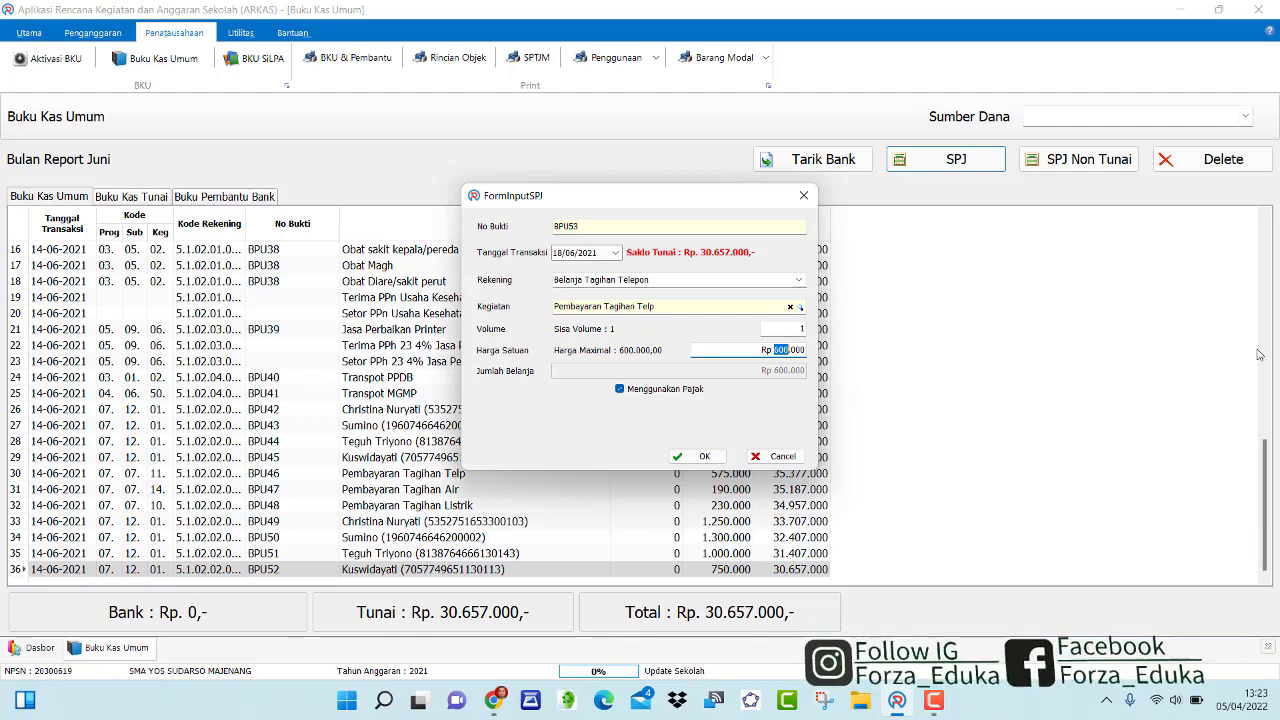
{"action": "type", "text": "578"}
{"action": "key", "text": "Return"}
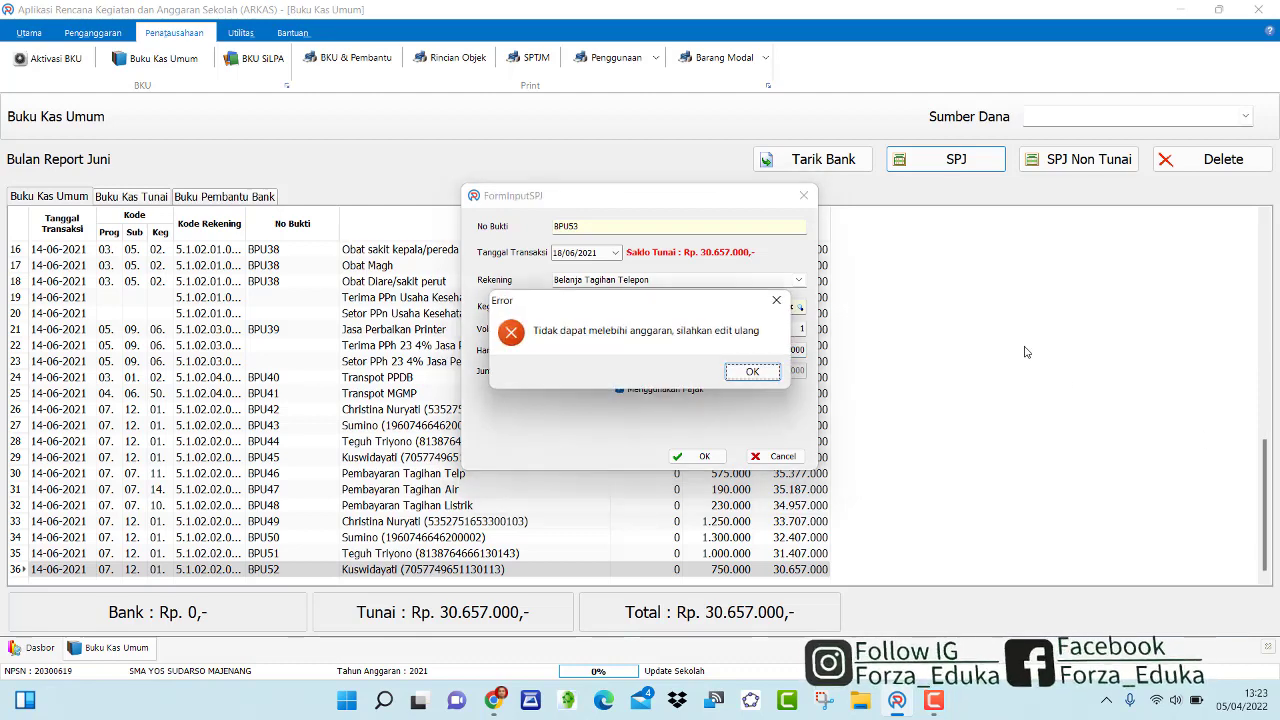
{"action": "left_click", "coordinate": [776, 300]}
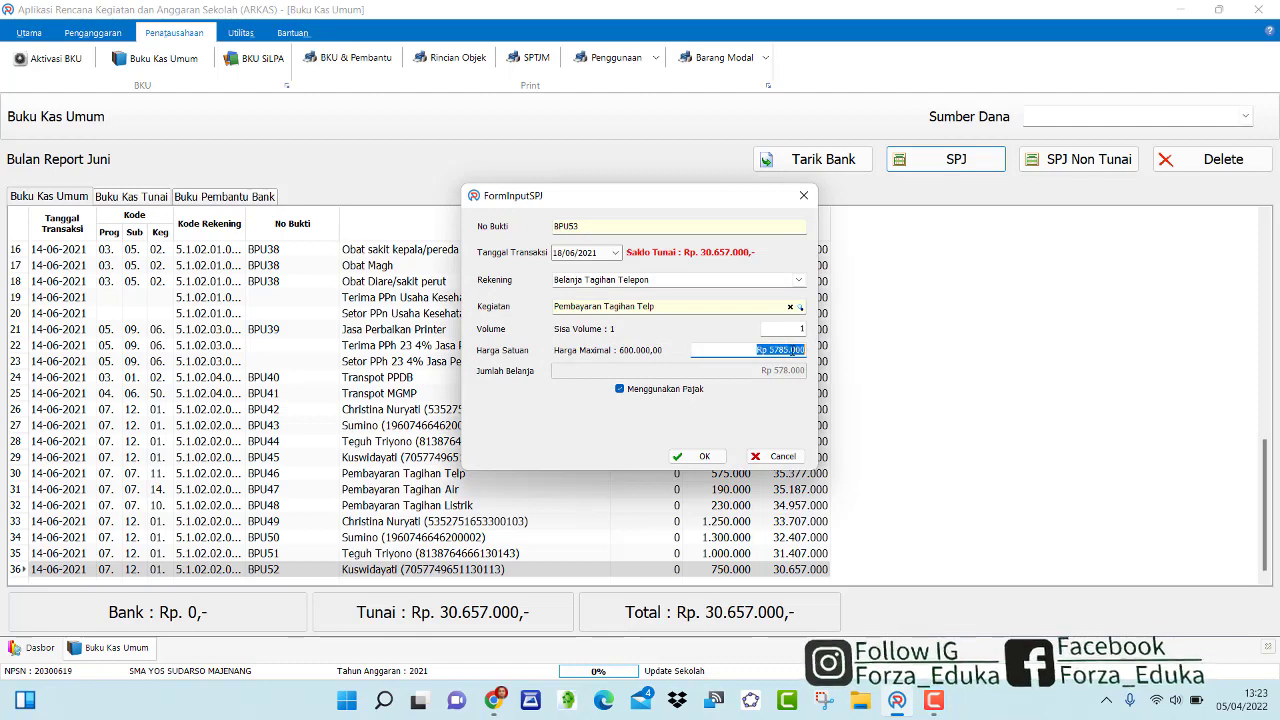
{"action": "left_click_drag", "start_coordinate": [798, 350], "coordinate": [865, 352]}
{"action": "key", "text": "BackSpace"}
{"action": "key", "text": "BackSpace"}
{"action": "type", "text": "0"}
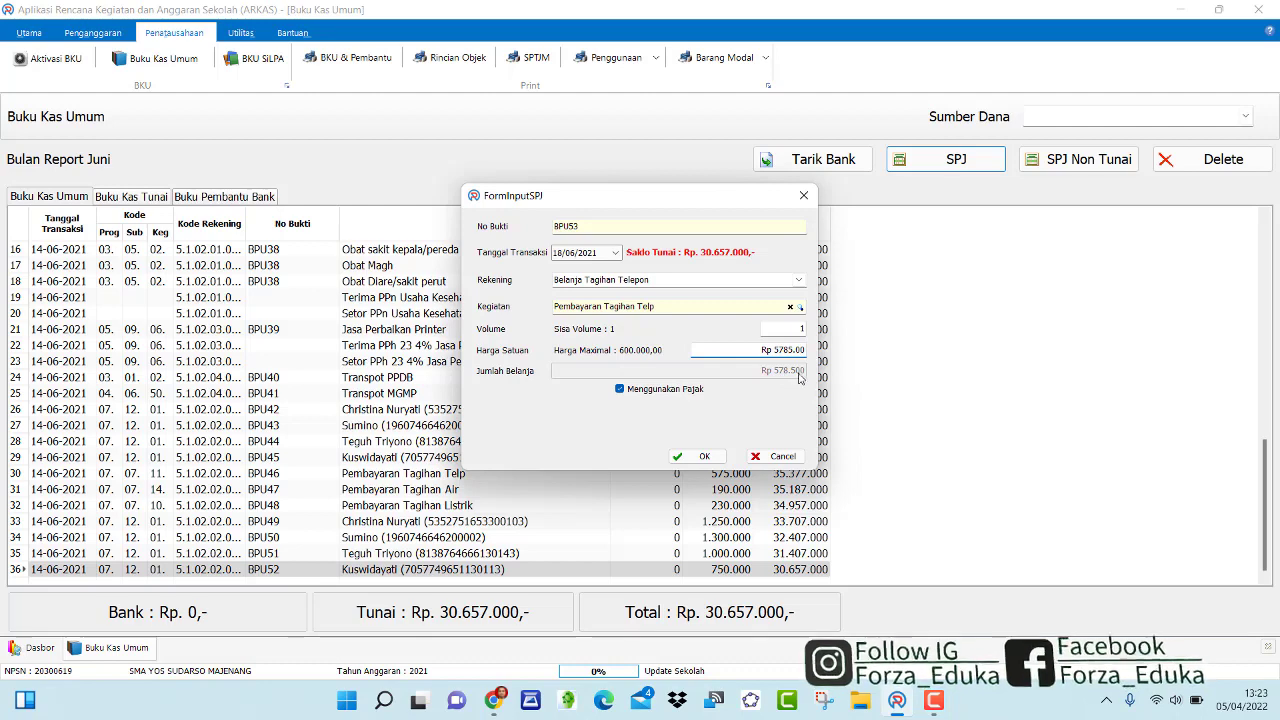
{"action": "left_click", "coordinate": [697, 457]}
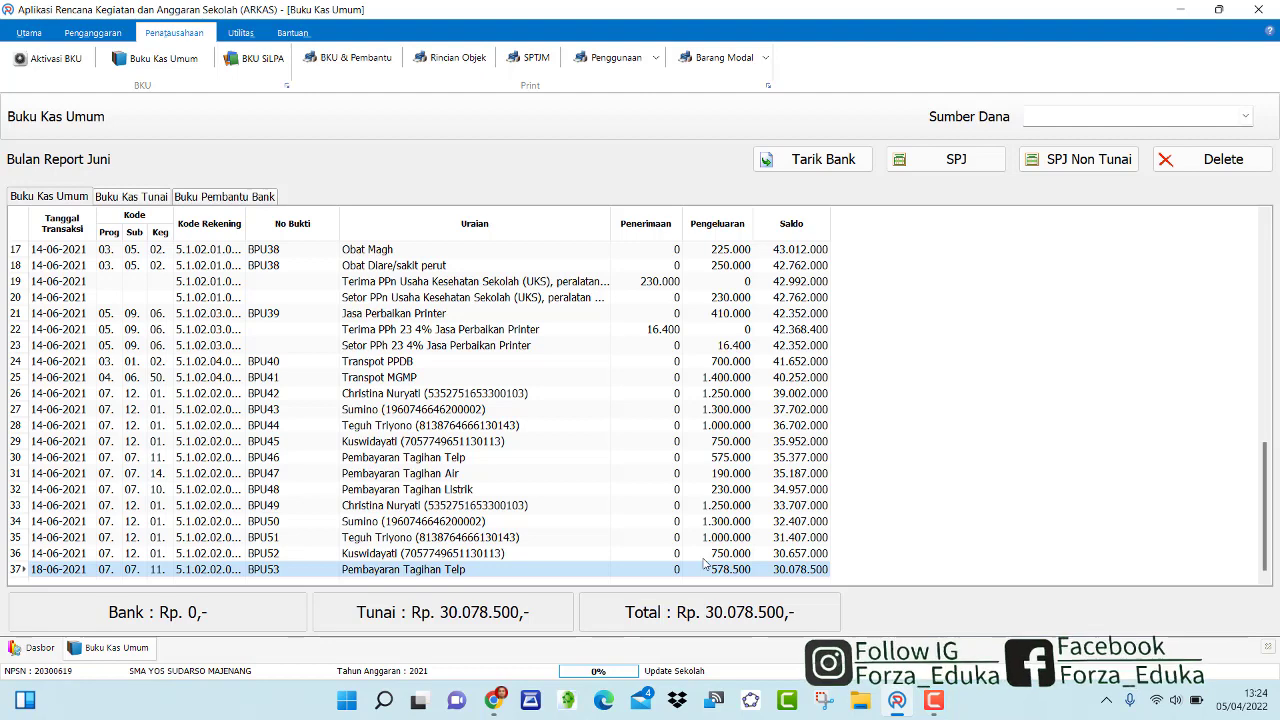
- Record an SPJ under Belanja Tagihan Air for the June Pembayaran Tagihan Air activity with volume 1 and unit price Rp 195.000
{"action": "left_click", "coordinate": [960, 152]}
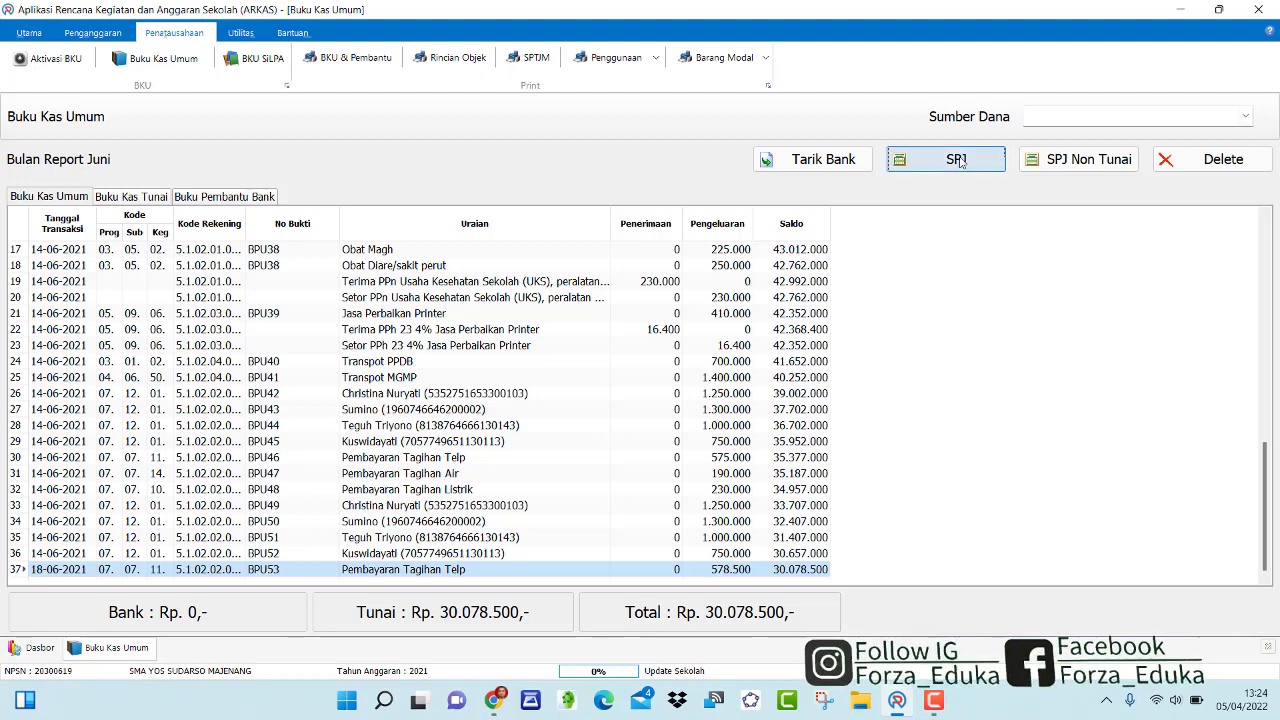
{"action": "left_click", "coordinate": [799, 280]}
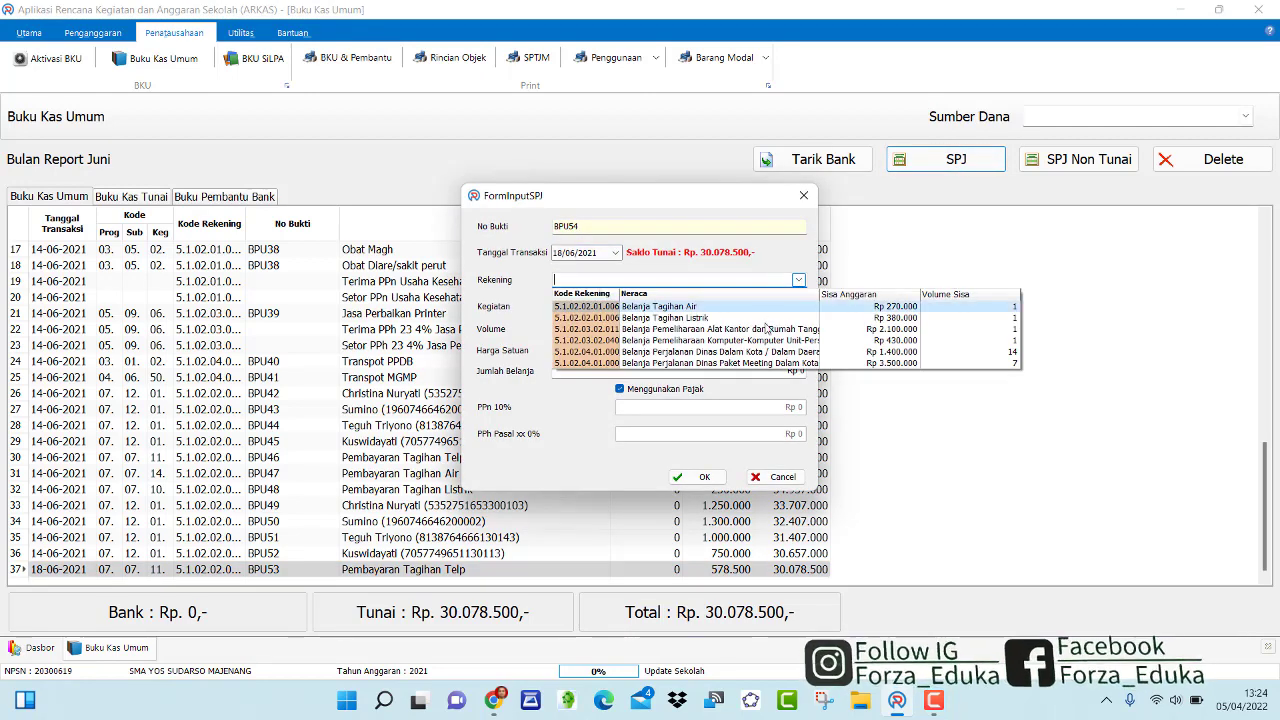
{"action": "left_click", "coordinate": [679, 307]}
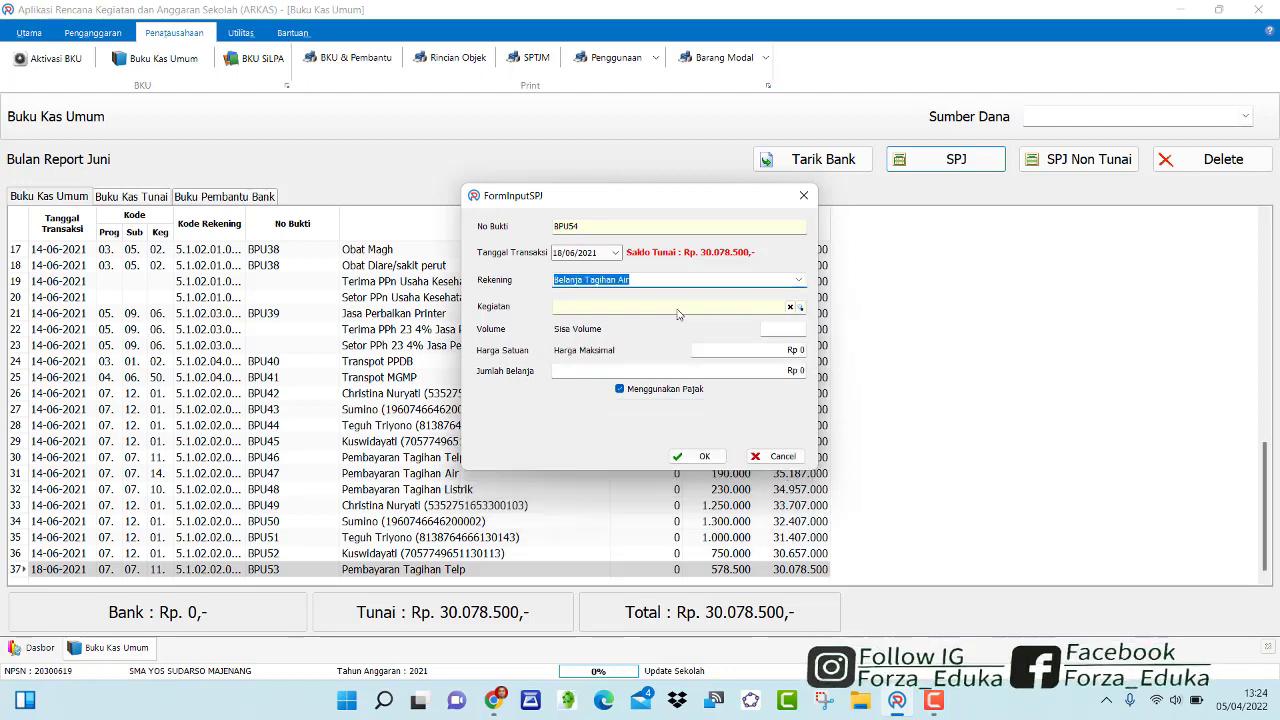
{"action": "left_click", "coordinate": [800, 308]}
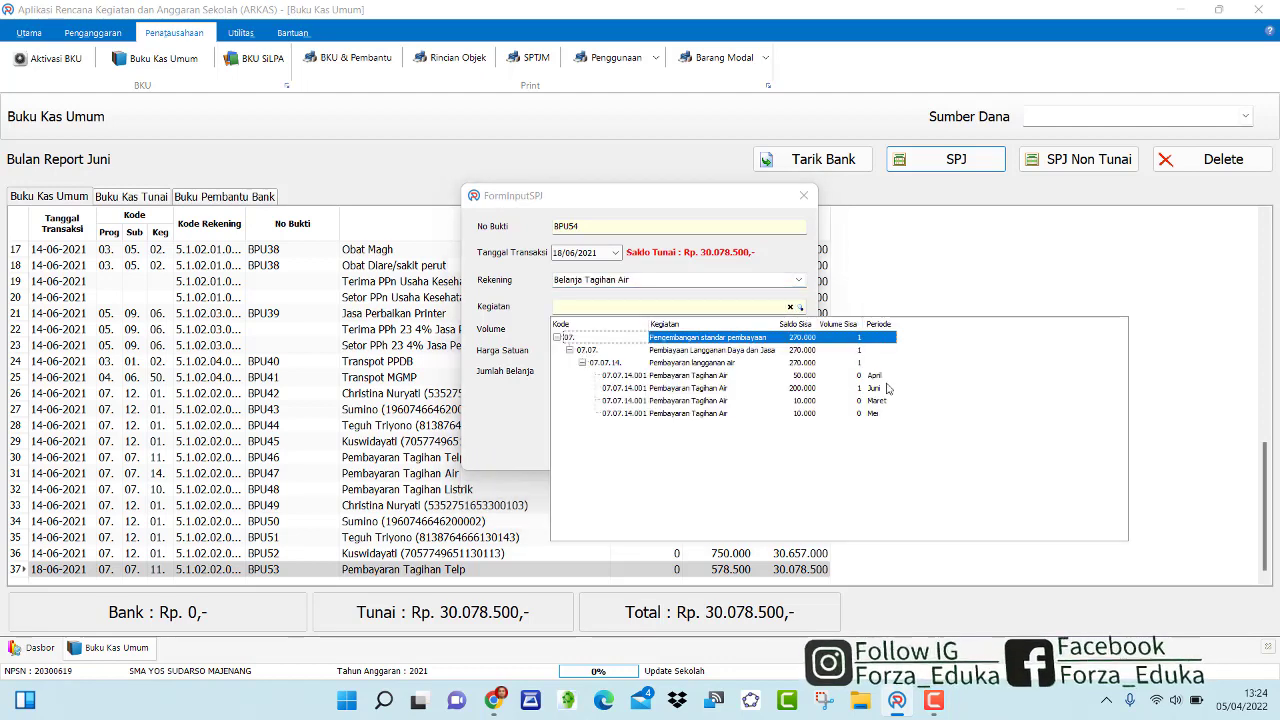
{"action": "left_click", "coordinate": [849, 392]}
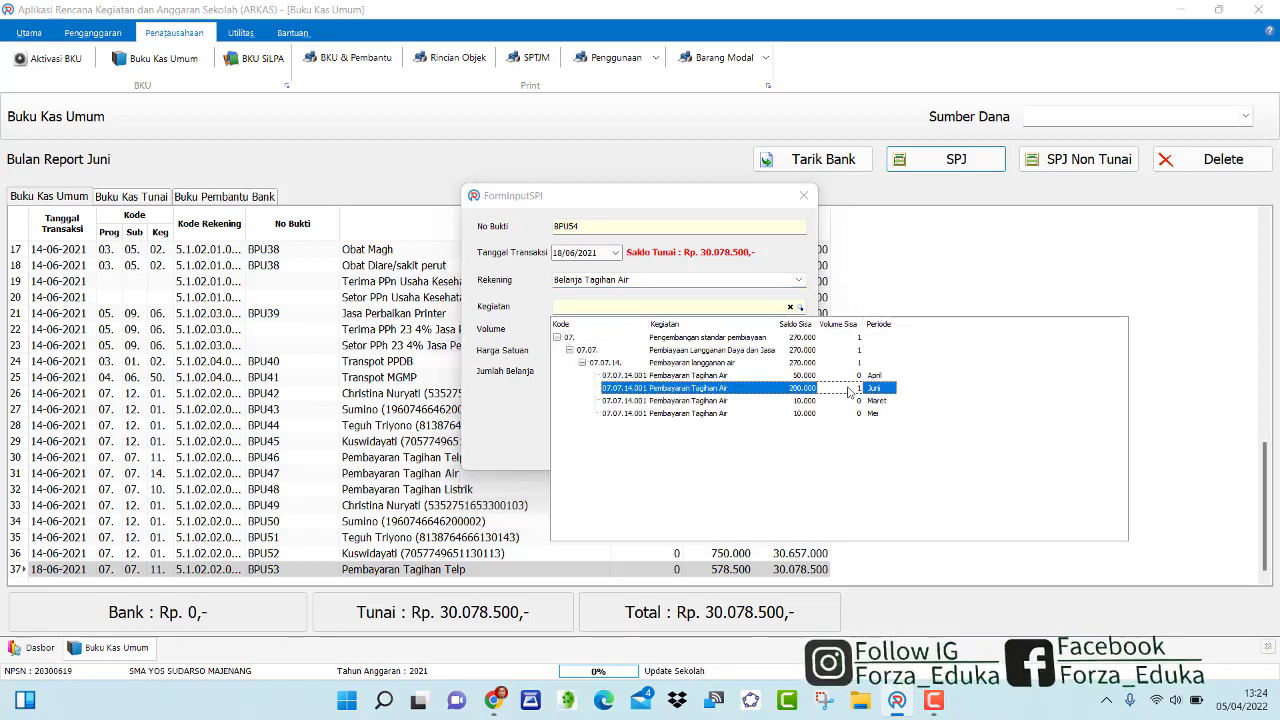
{"action": "left_click", "coordinate": [770, 391]}
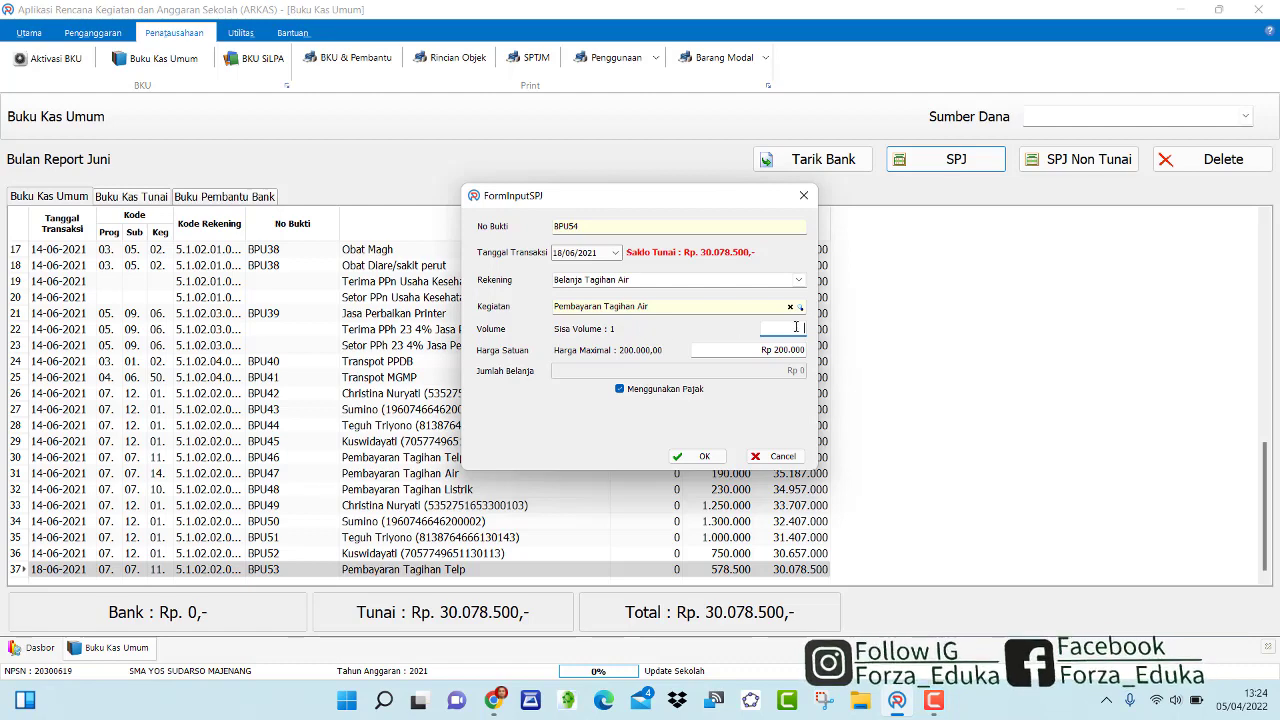
{"action": "type", "text": "1"}
{"action": "double_click", "coordinate": [779, 350]}
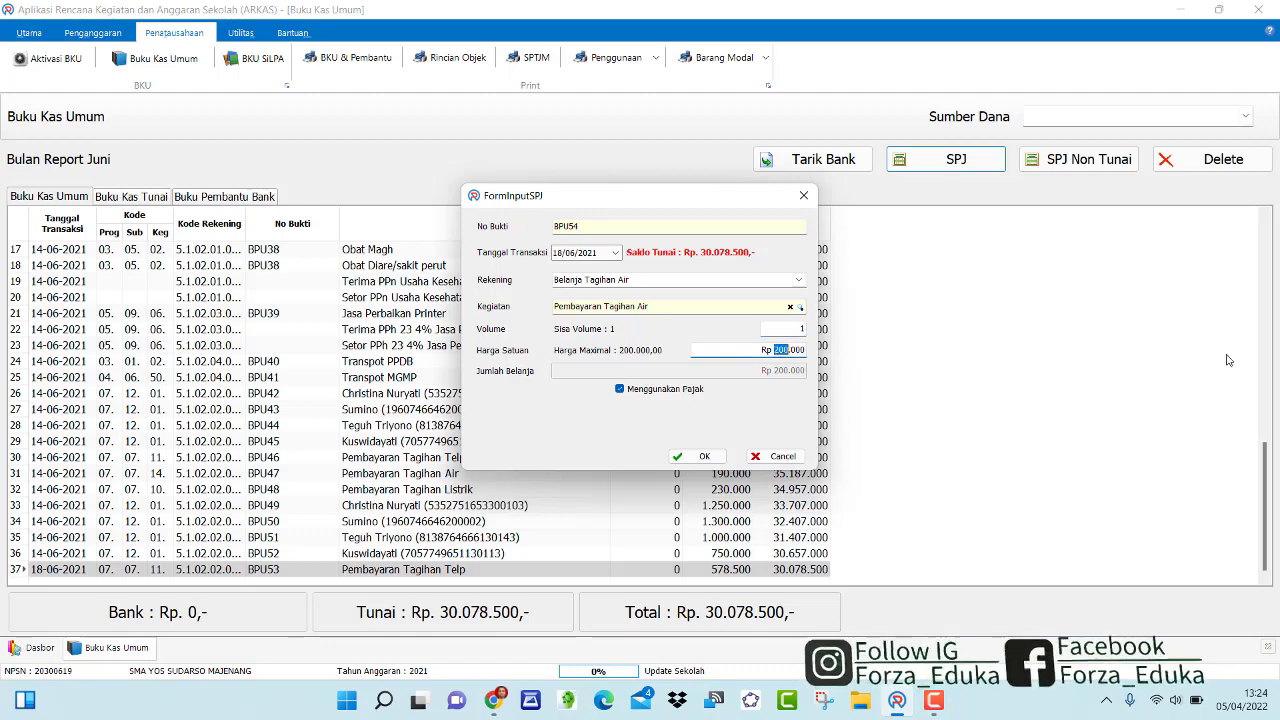
{"action": "type", "text": "195"}
{"action": "left_click", "coordinate": [700, 456]}
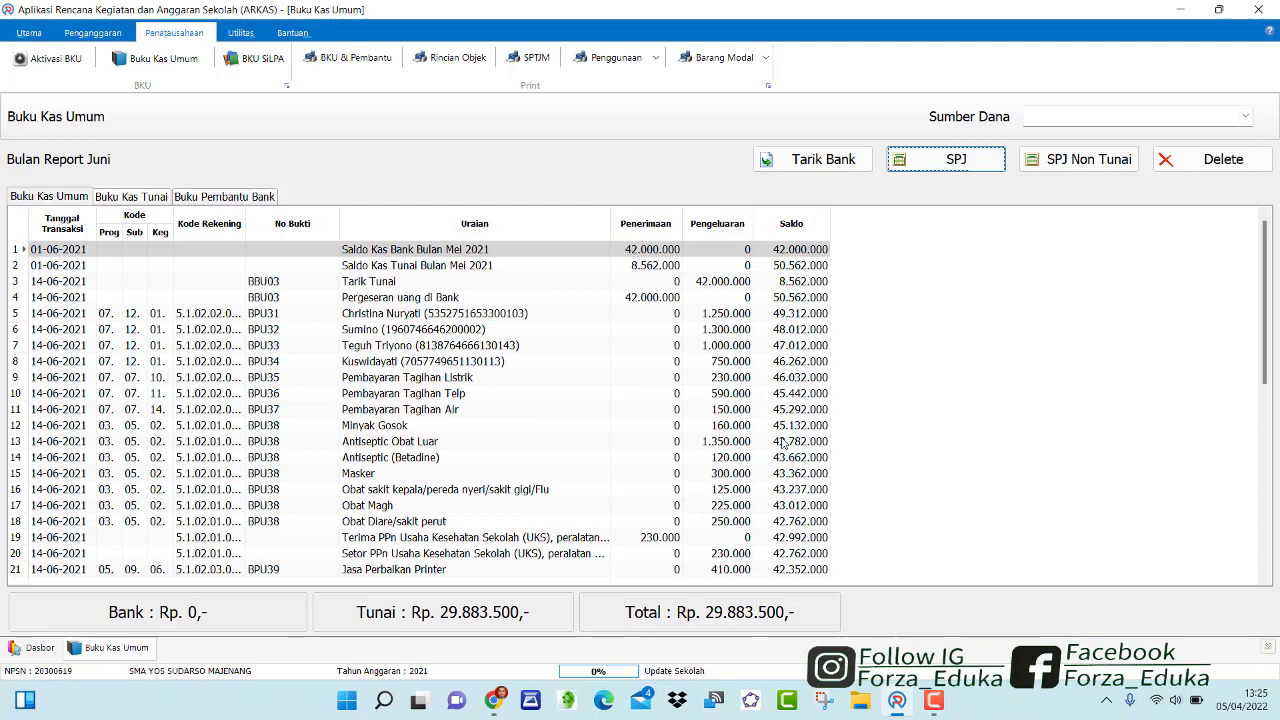
- Record an SPJ under Belanja Tagihan Listrik for the June Pembayaran Tagihan Listrik activity with volume 1 and unit price Rp 267.000
{"action": "left_click", "coordinate": [972, 165]}
{"action": "left_click", "coordinate": [799, 280]}
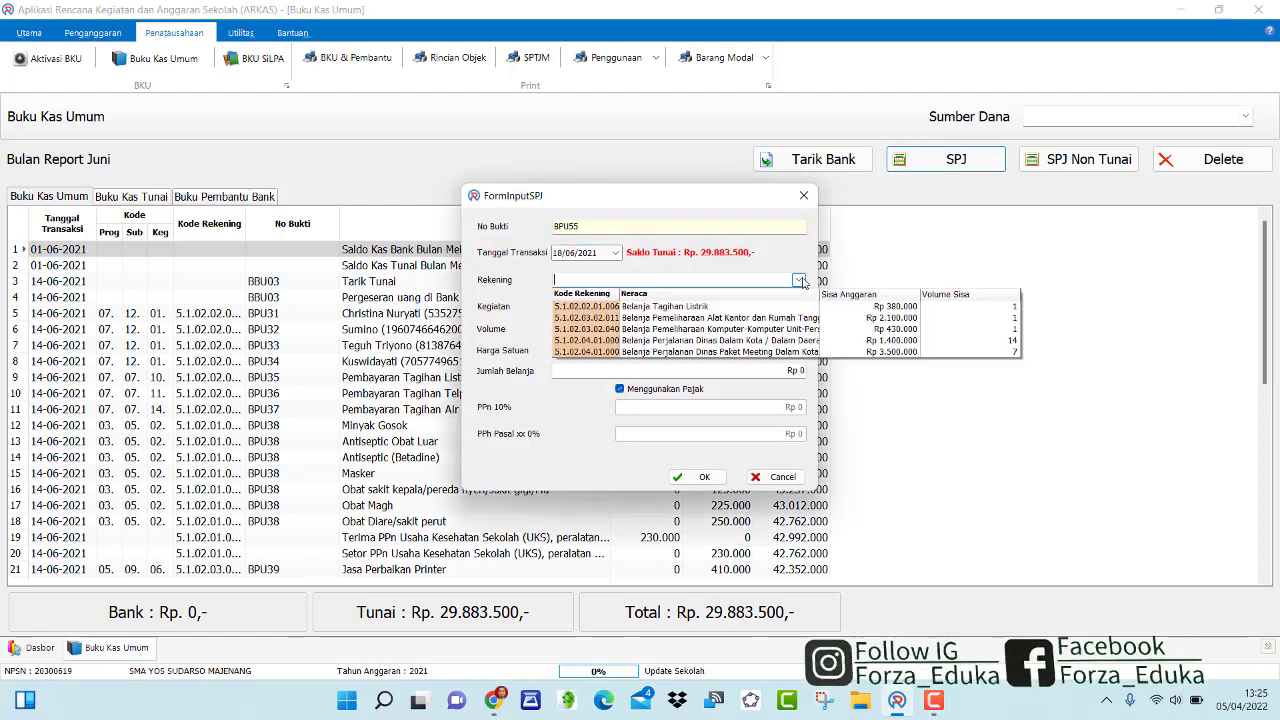
{"action": "left_click", "coordinate": [707, 311]}
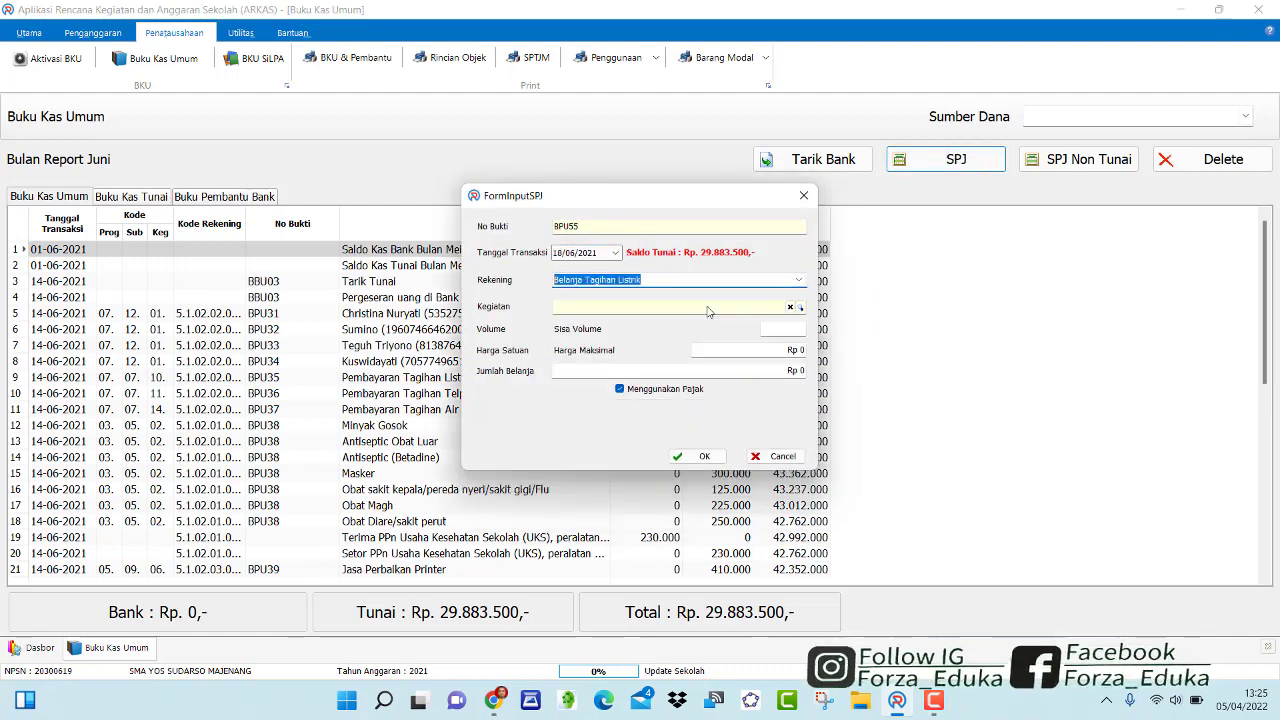
{"action": "left_click", "coordinate": [800, 307]}
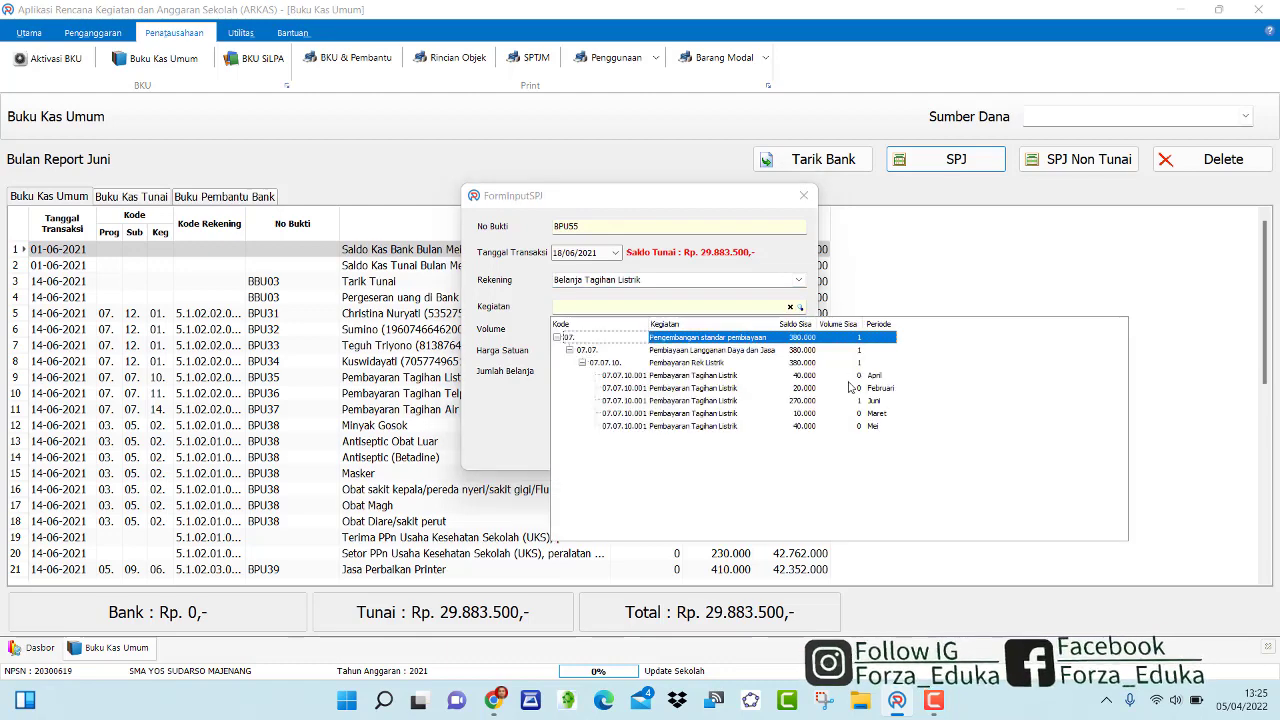
{"action": "left_click", "coordinate": [812, 402]}
{"action": "left_click", "coordinate": [812, 402]}
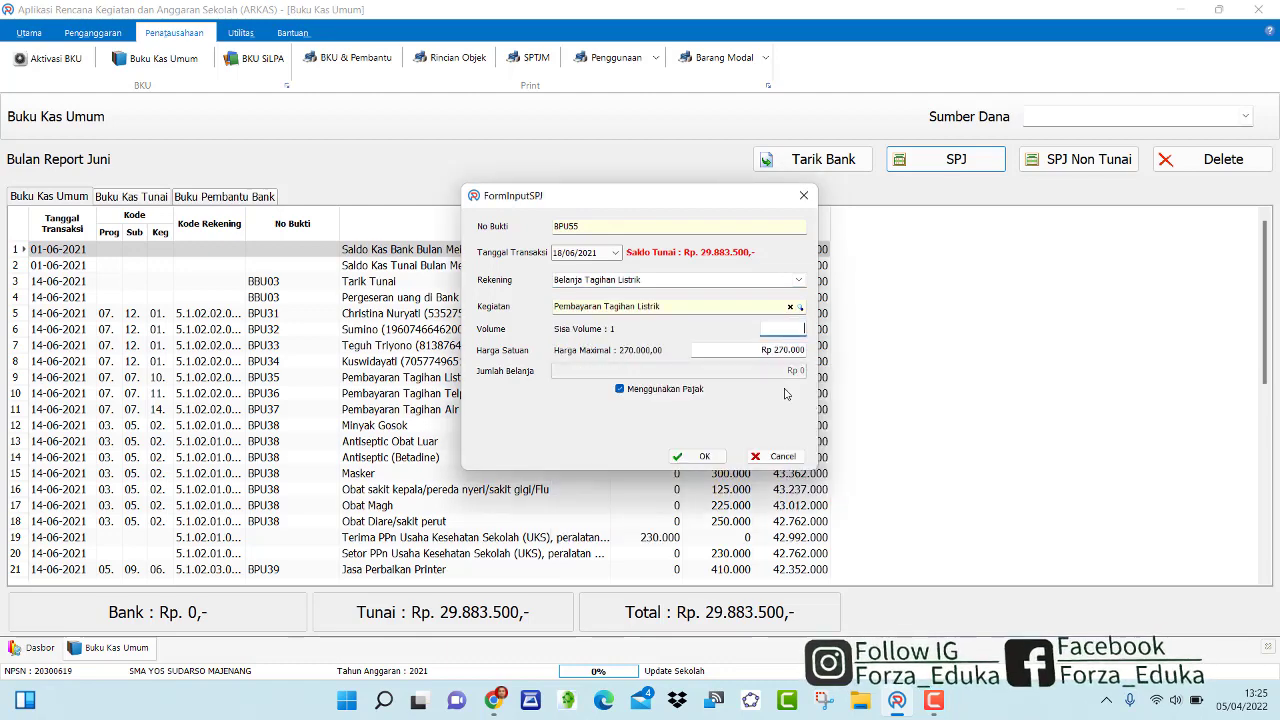
{"action": "type", "text": "1"}
{"action": "left_click", "coordinate": [786, 350]}
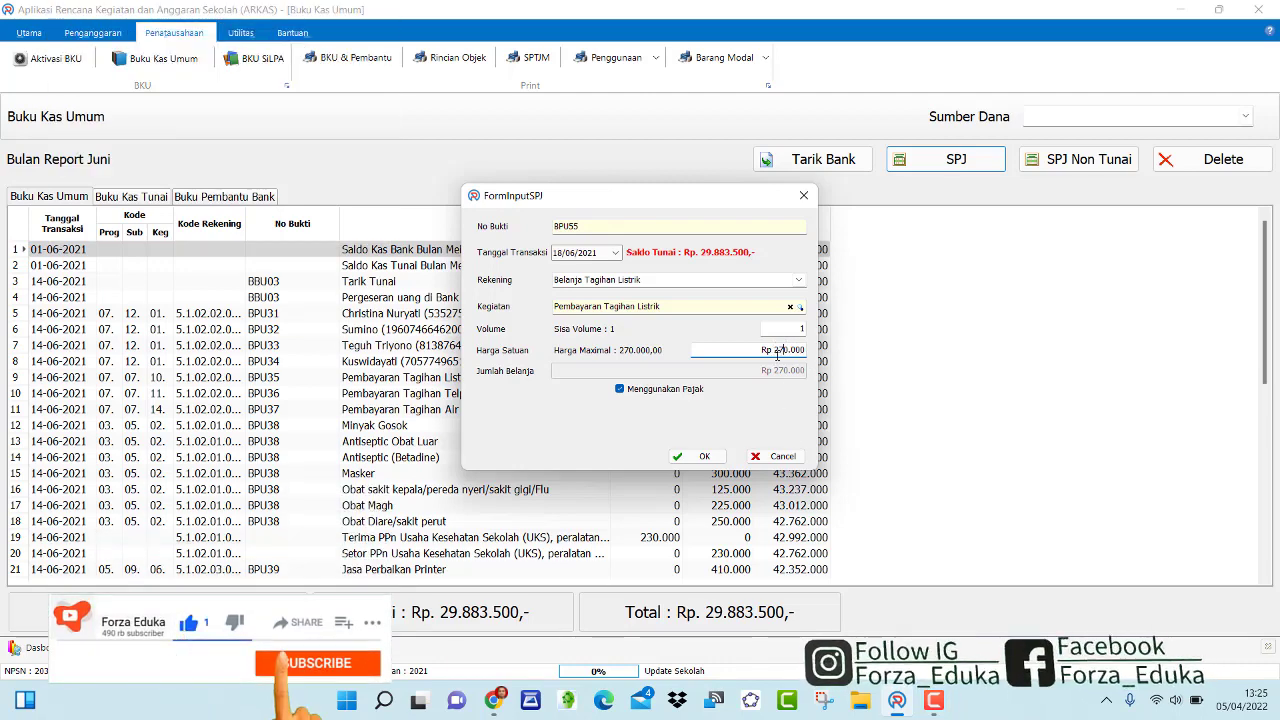
{"action": "left_click_drag", "start_coordinate": [776, 350], "coordinate": [789, 350]}
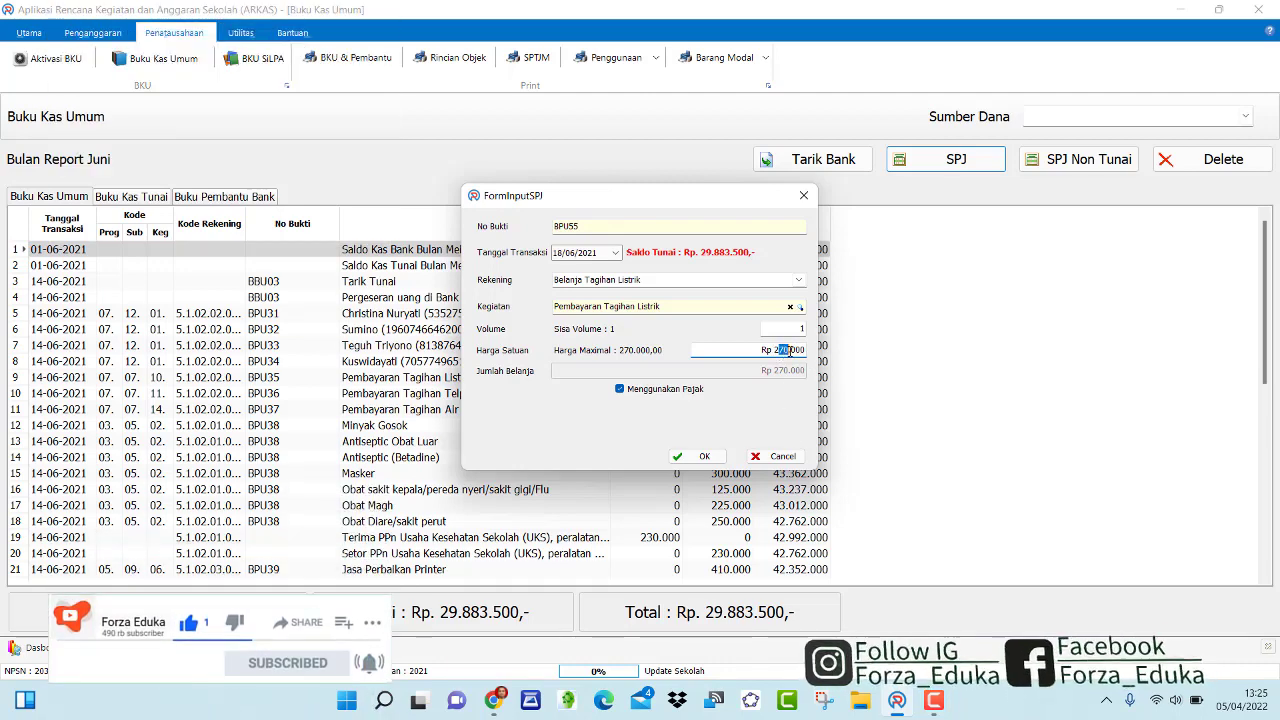
{"action": "type", "text": "67"}
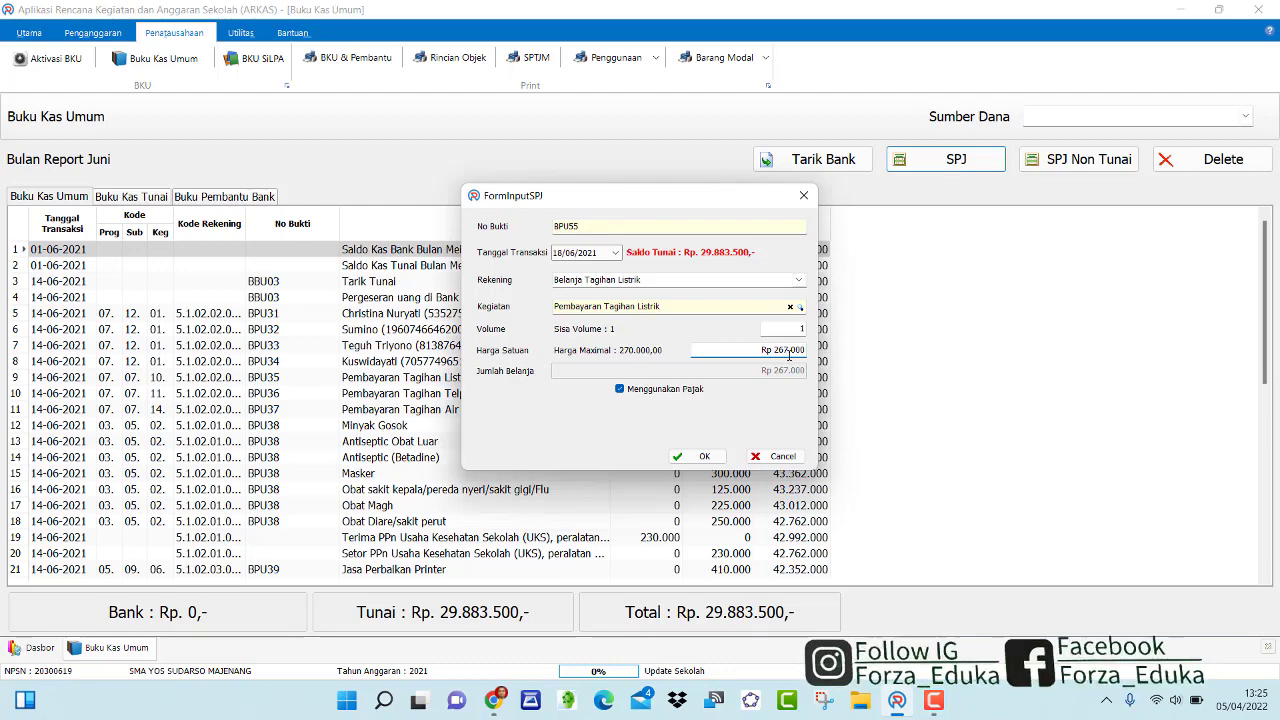
{"action": "left_click", "coordinate": [705, 457]}
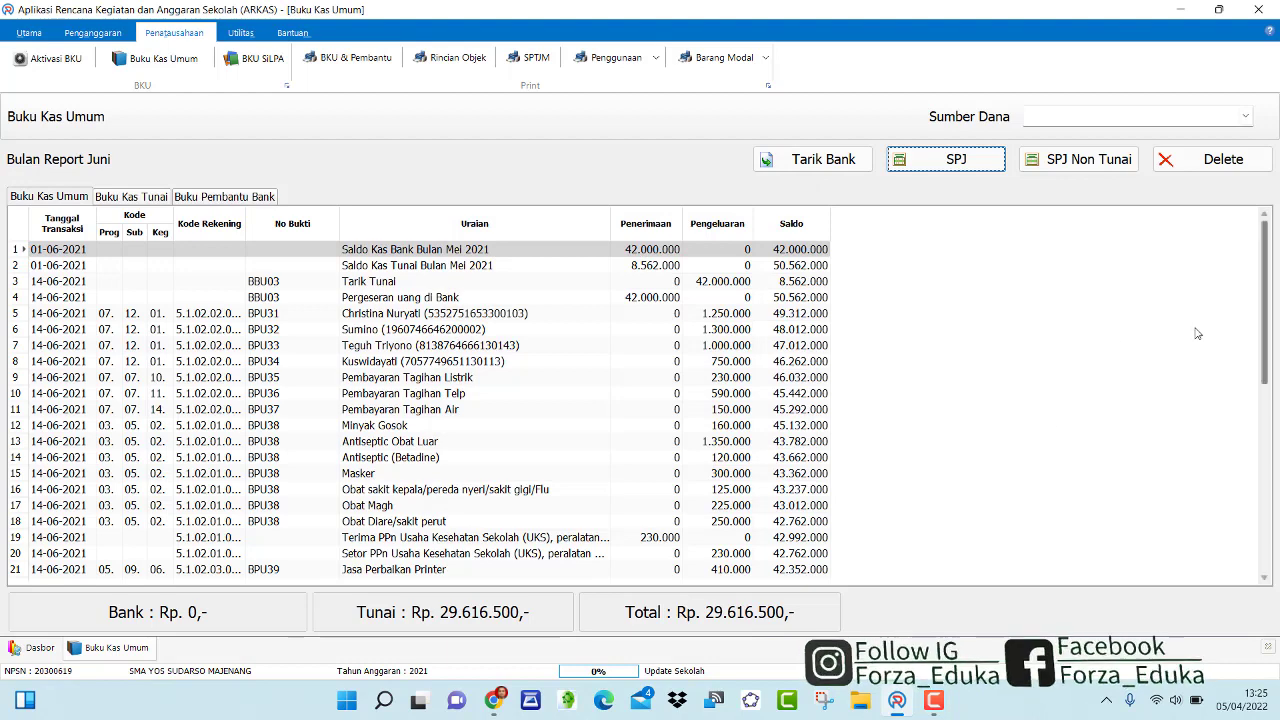
- Start an SPJ under Belanja Pemeliharaan Alat Kantor dan Rumah Tangga for the May Pengadaan Printer Scanner activity
{"action": "left_click", "coordinate": [1267, 302]}
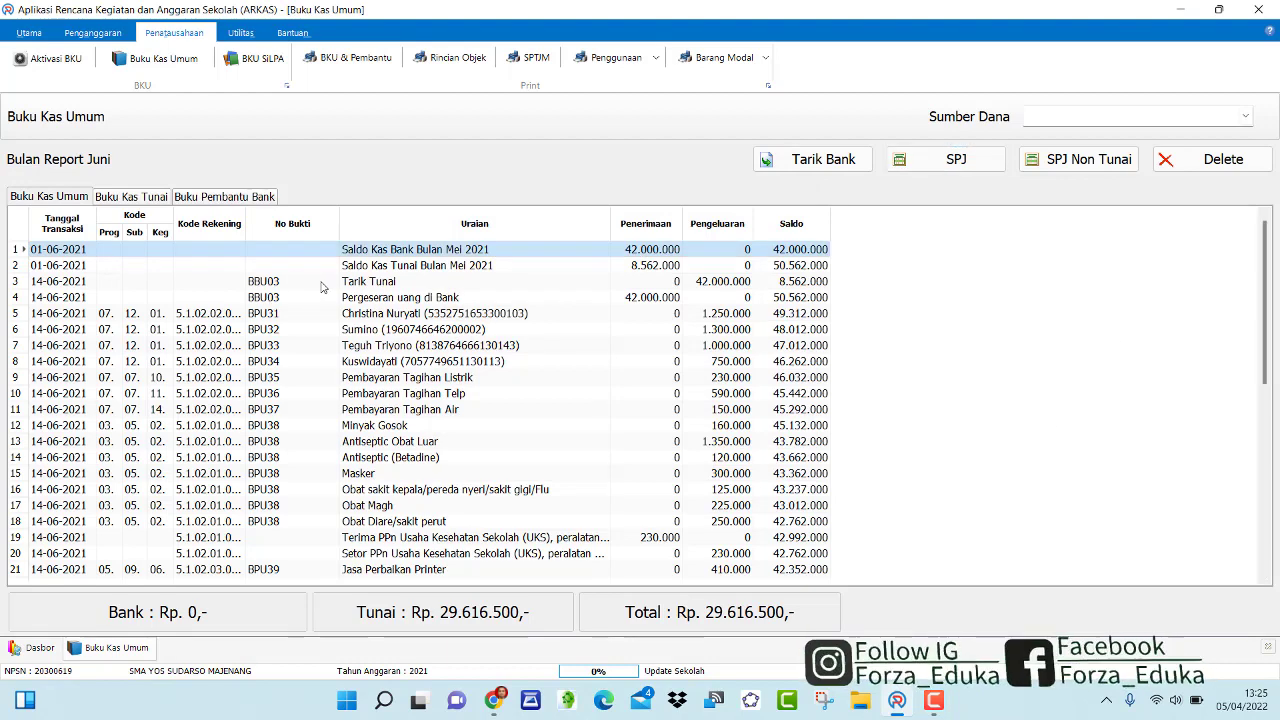
{"action": "left_click", "coordinate": [958, 162]}
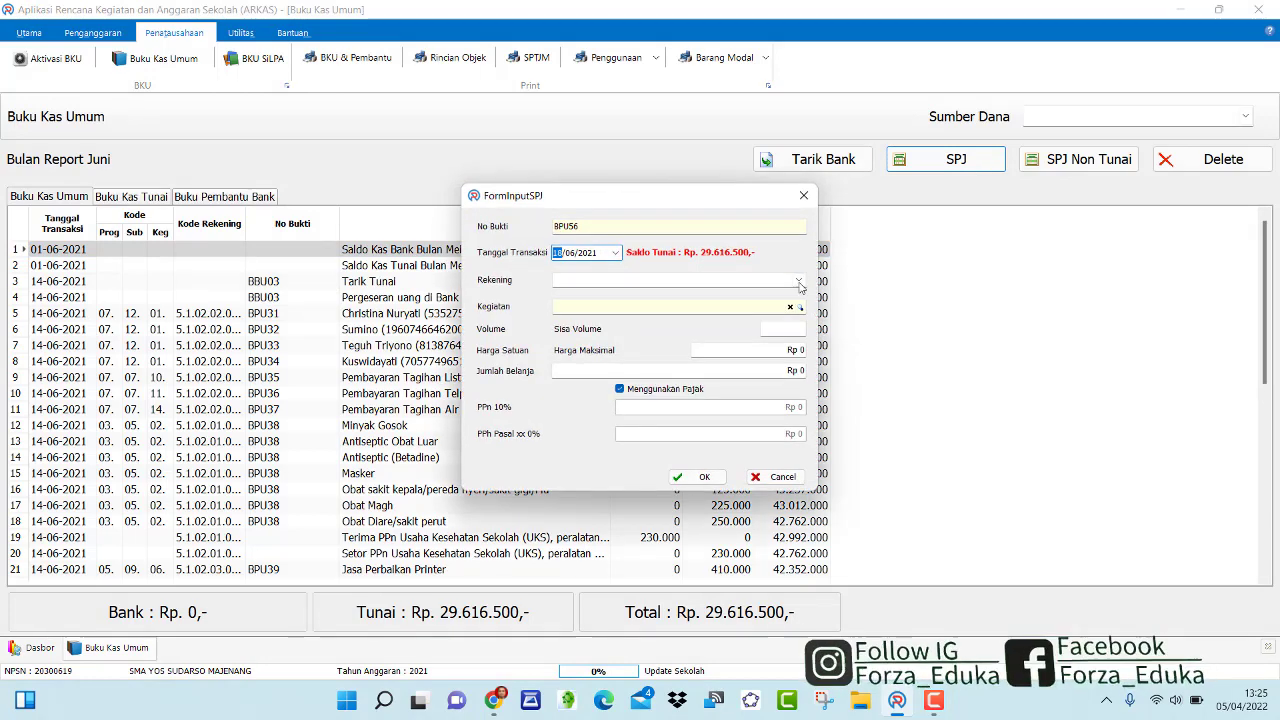
{"action": "left_click", "coordinate": [799, 283]}
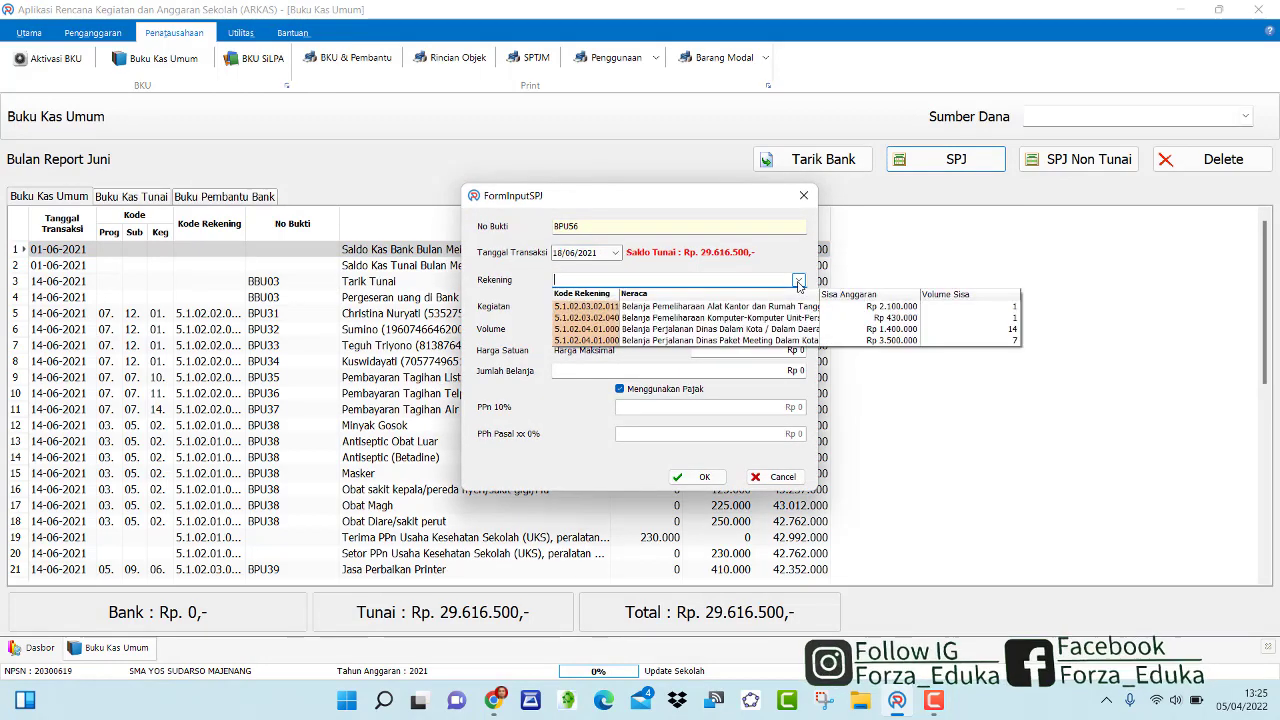
{"action": "left_click", "coordinate": [717, 307]}
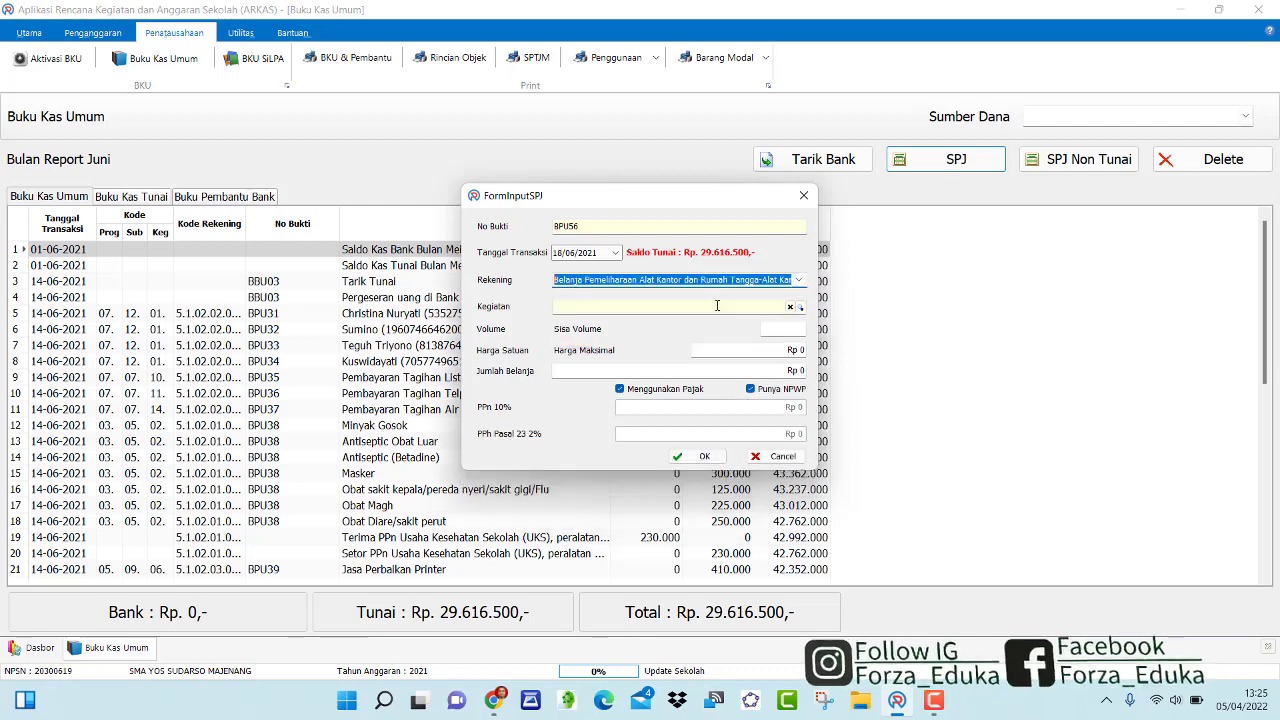
{"action": "left_click", "coordinate": [803, 310]}
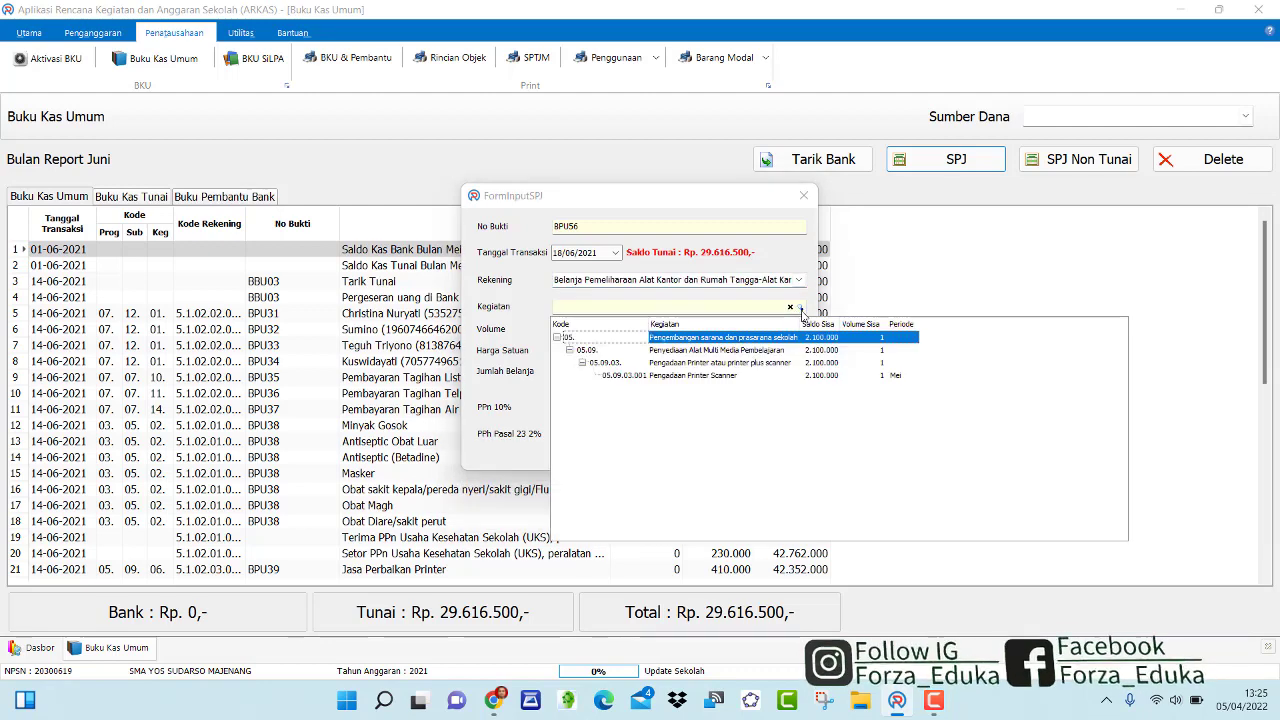
{"action": "left_click", "coordinate": [791, 378]}
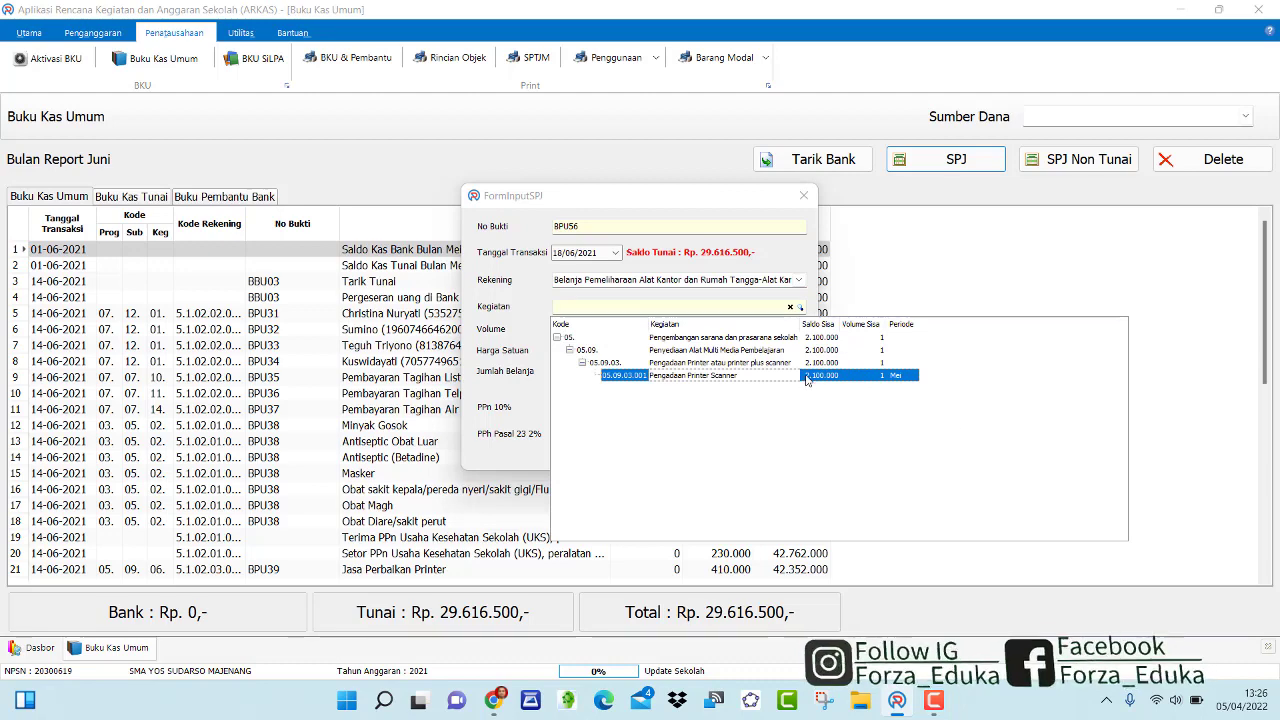
{"action": "double_click", "coordinate": [806, 378]}
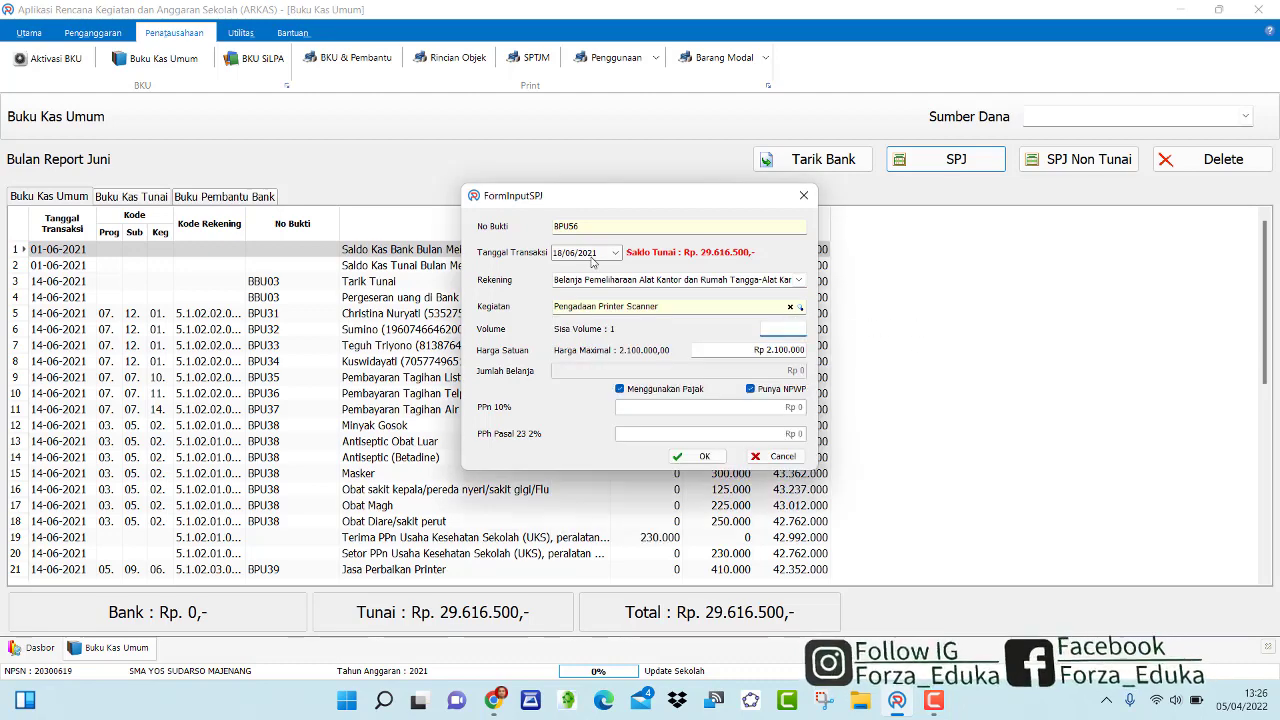
- Set the printer scanner SPJ's date to 14/06/2021 and volume to 1, turn off Punya NPWP, and save it
{"action": "left_click", "coordinate": [566, 256]}
{"action": "left_click", "coordinate": [795, 329]}
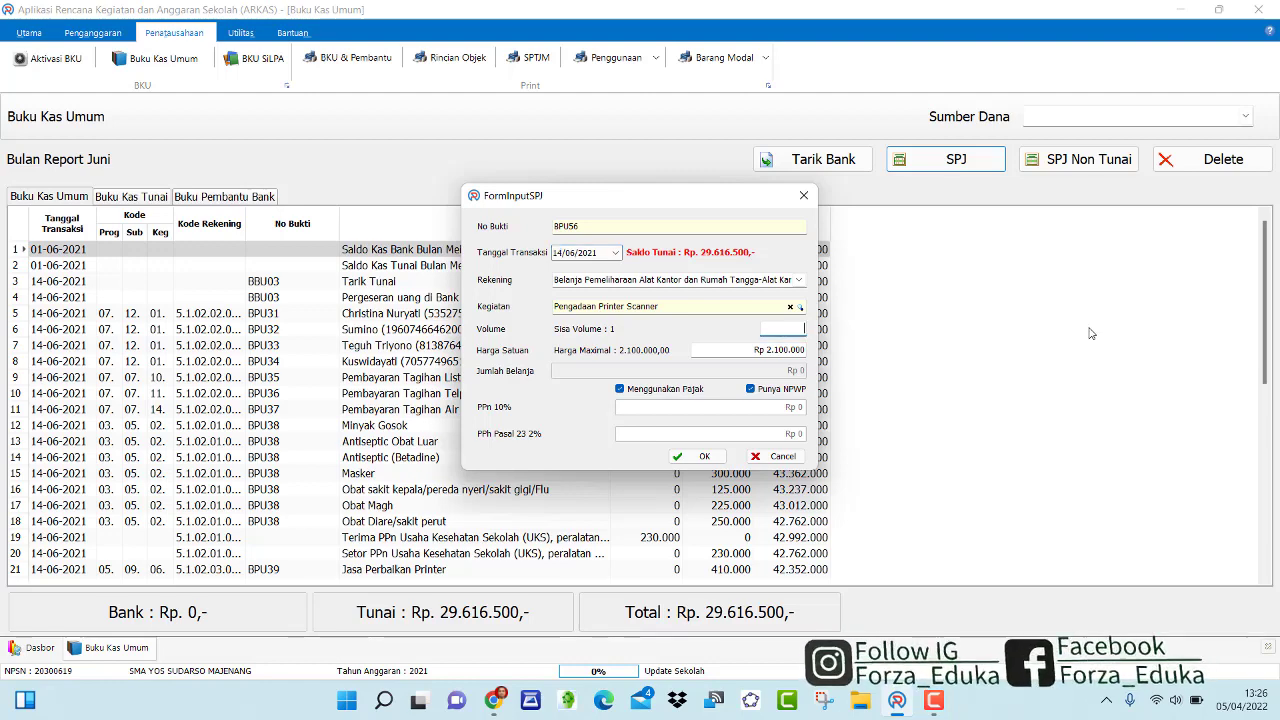
{"action": "type", "text": "1"}
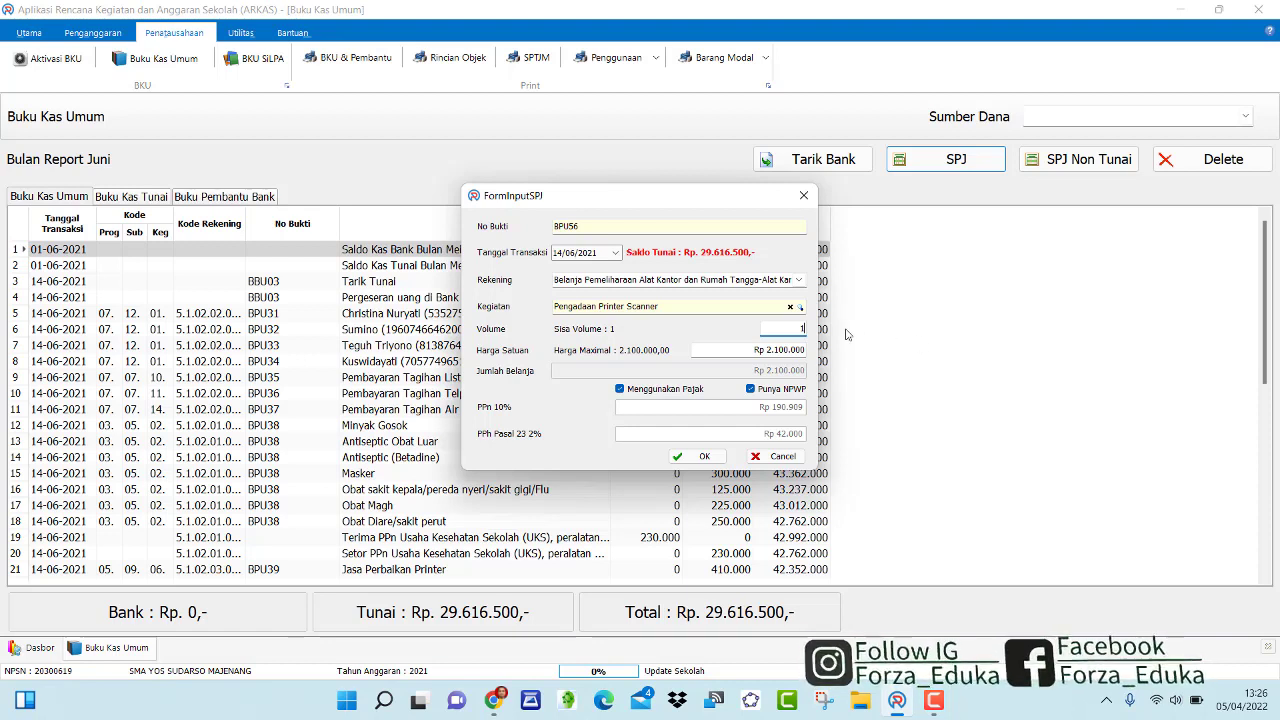
{"action": "left_click", "coordinate": [753, 390]}
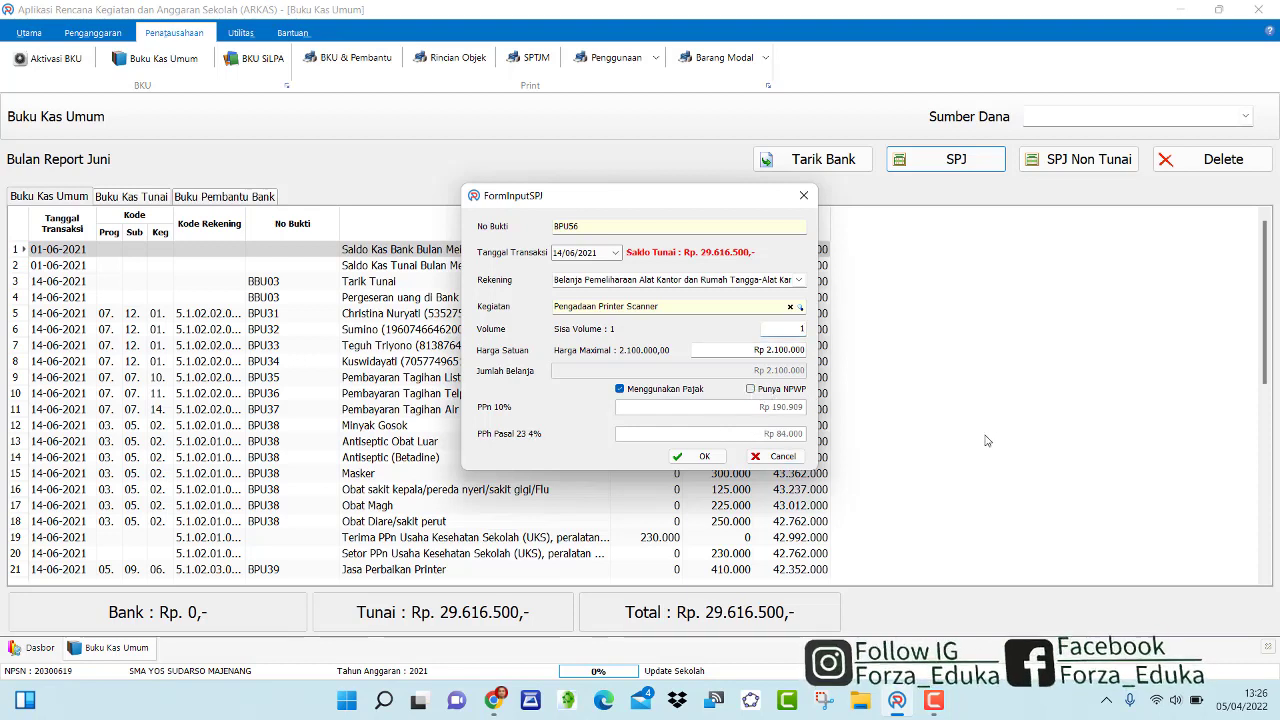
{"action": "left_click", "coordinate": [751, 389]}
{"action": "left_click", "coordinate": [752, 390]}
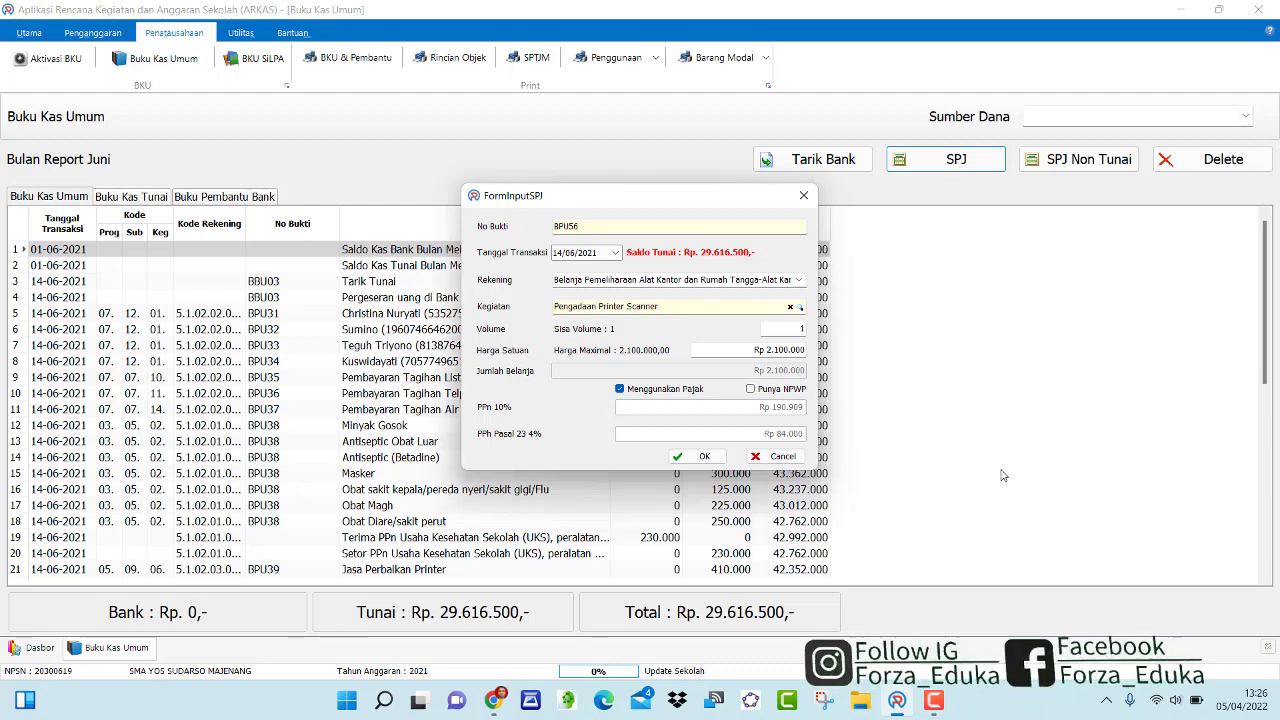
{"action": "left_click", "coordinate": [704, 457]}
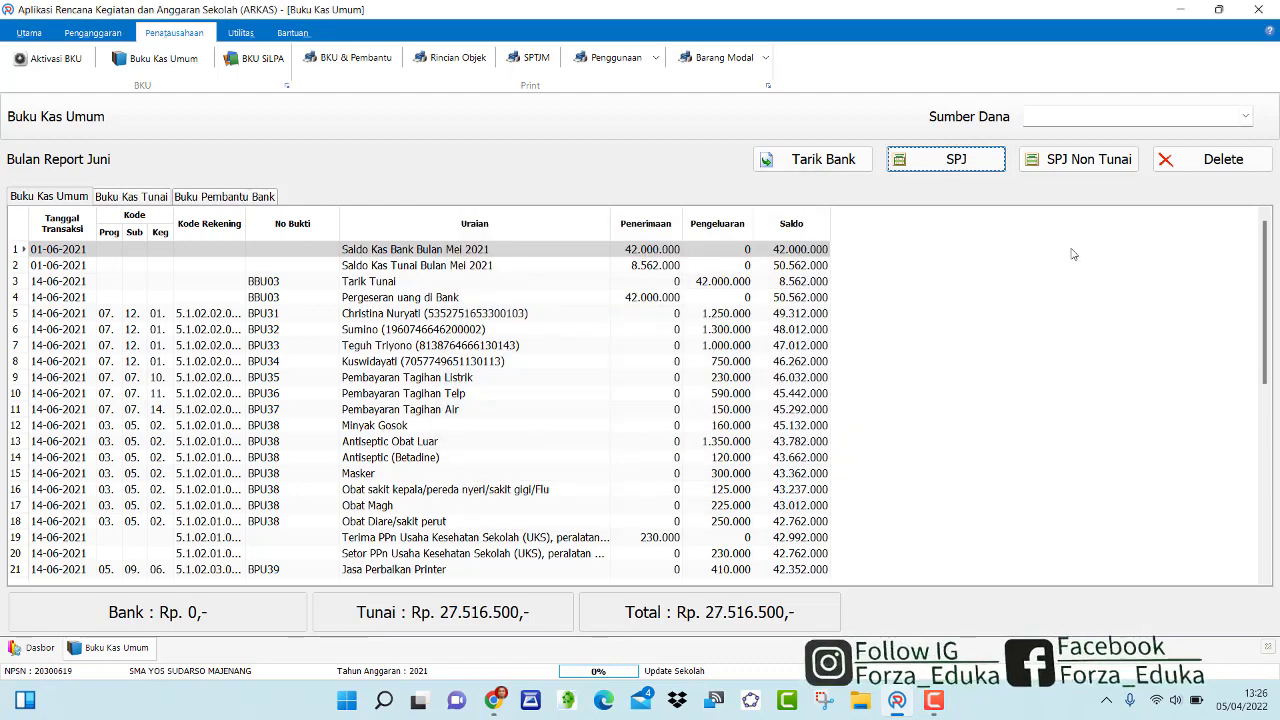
- Start an SPJ under Belanja Pemeliharaan Komputer-Komputer Unit for the June Perbaikan Laptop activity
{"action": "left_click", "coordinate": [962, 164]}
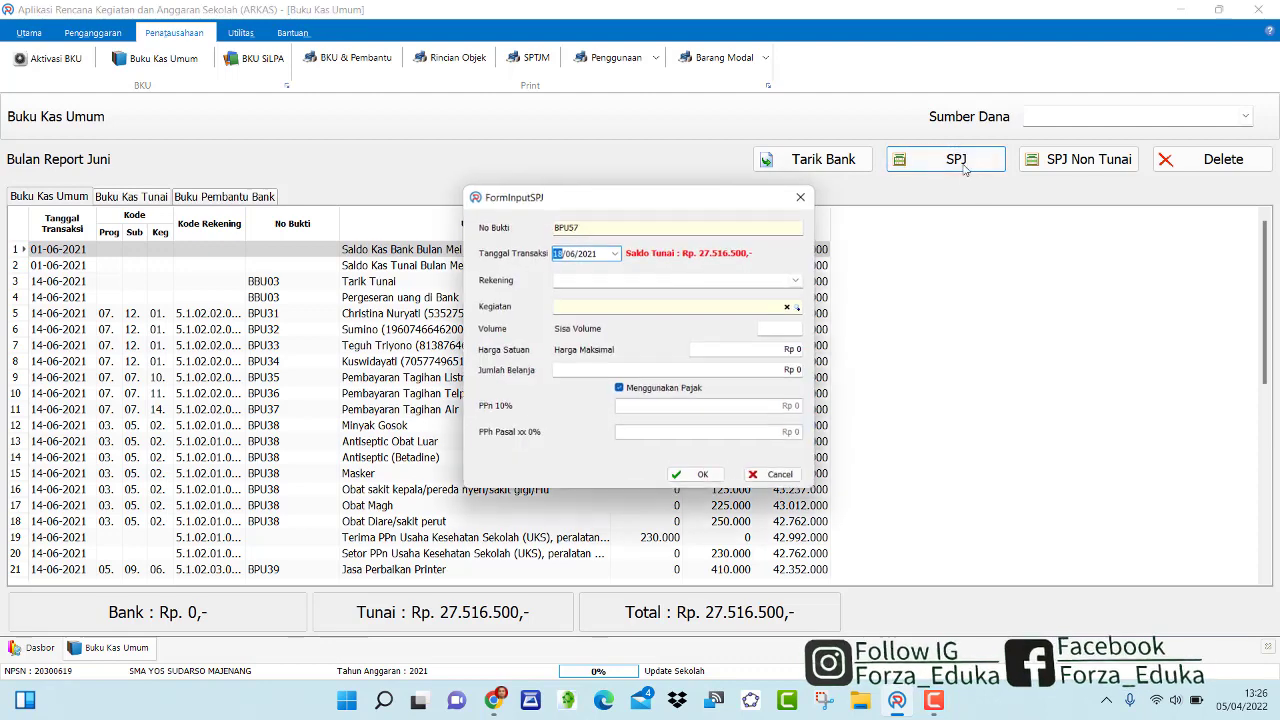
{"action": "left_click", "coordinate": [799, 281]}
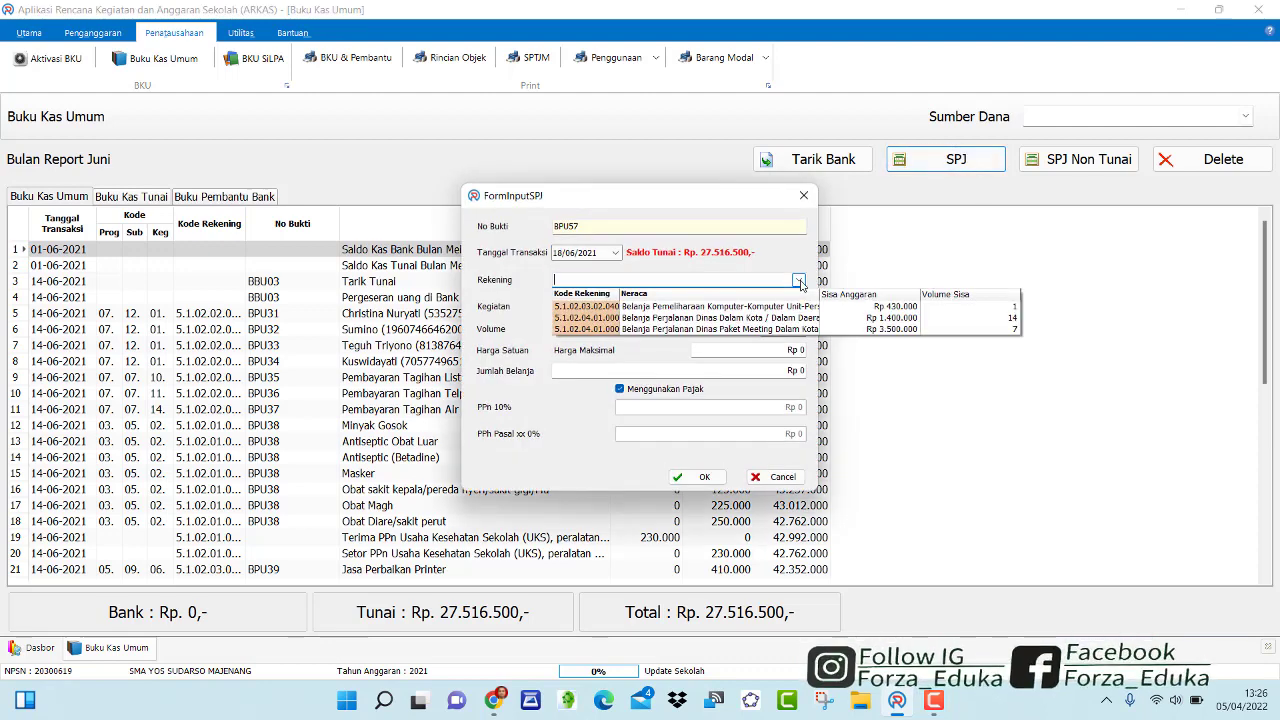
{"action": "left_click", "coordinate": [686, 310]}
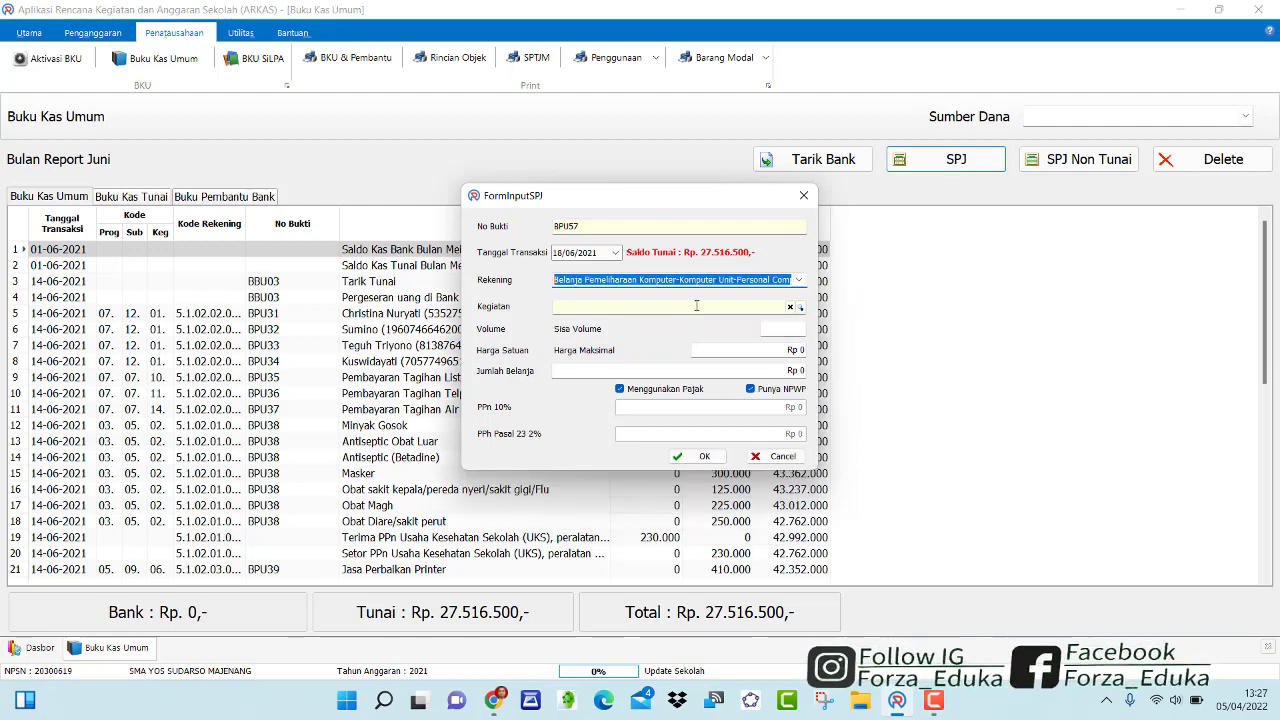
{"action": "left_click", "coordinate": [799, 307]}
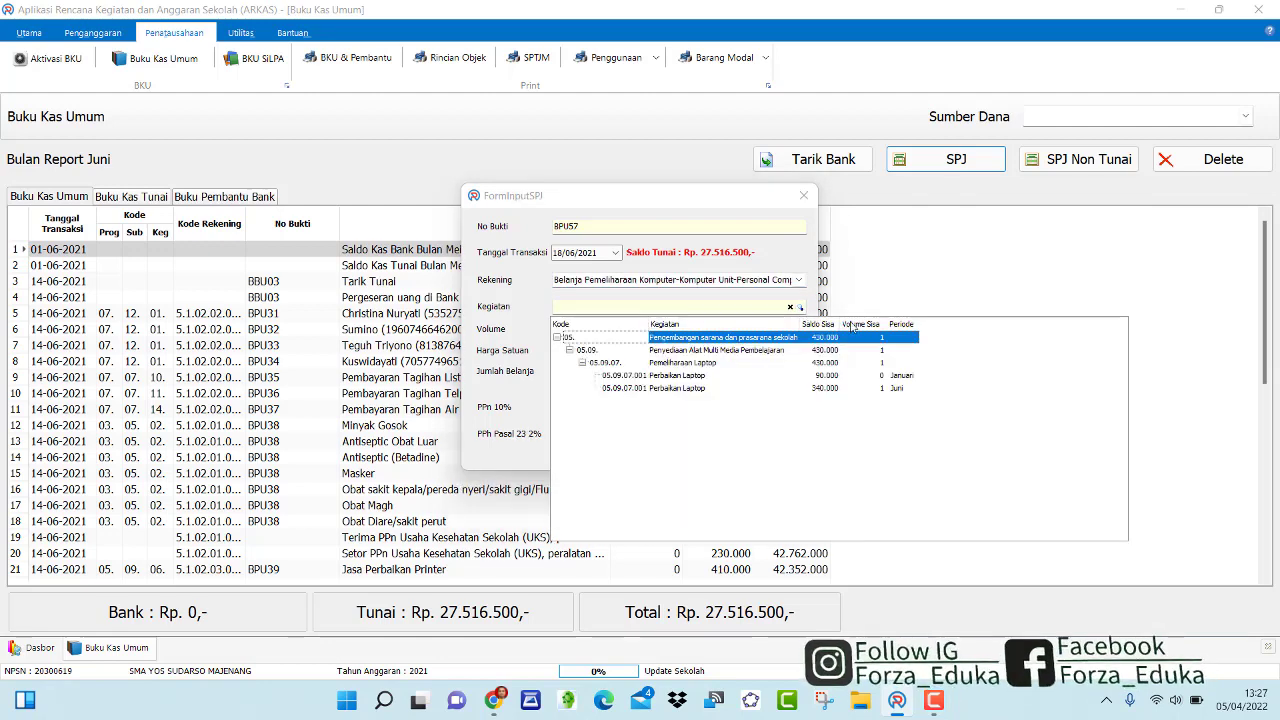
{"action": "left_click", "coordinate": [819, 392]}
{"action": "left_click", "coordinate": [819, 390]}
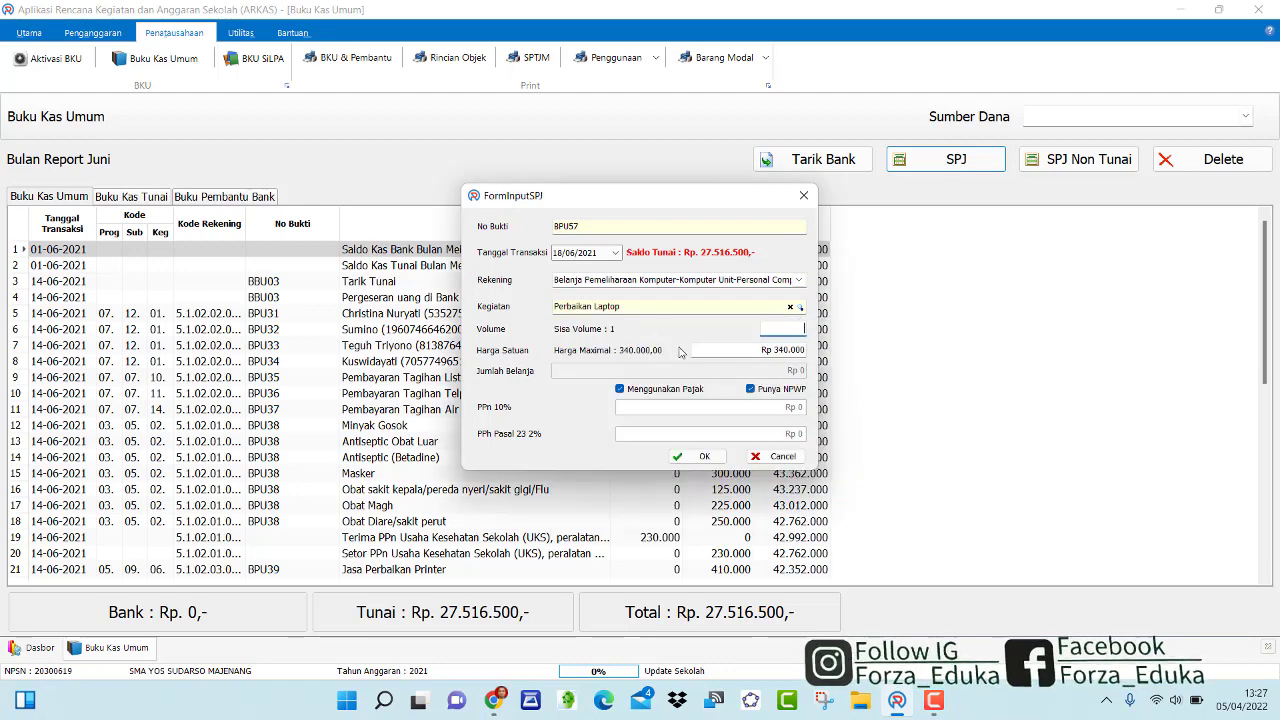
- Set the laptop repair SPJ's volume to 1, transaction date to 15/06/2021 and unit price to Rp 310.000
{"action": "type", "text": "1"}
{"action": "left_click", "coordinate": [562, 257]}
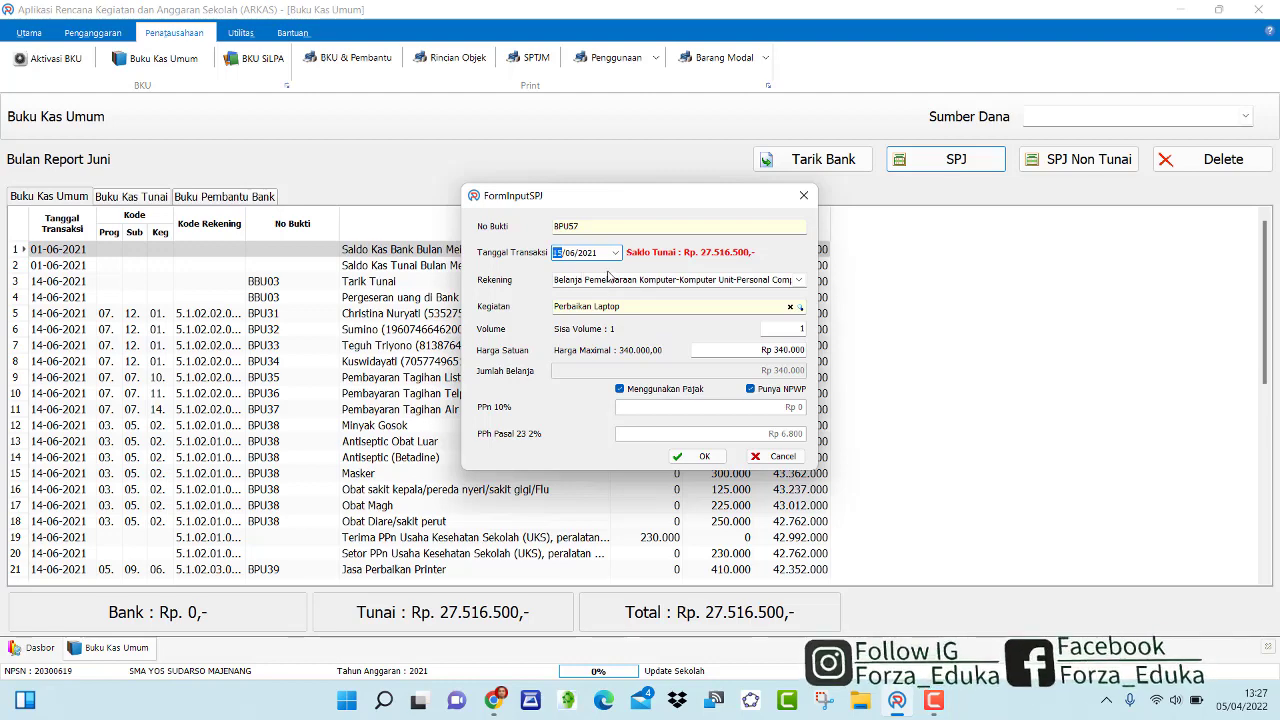
{"action": "type", "text": "15"}
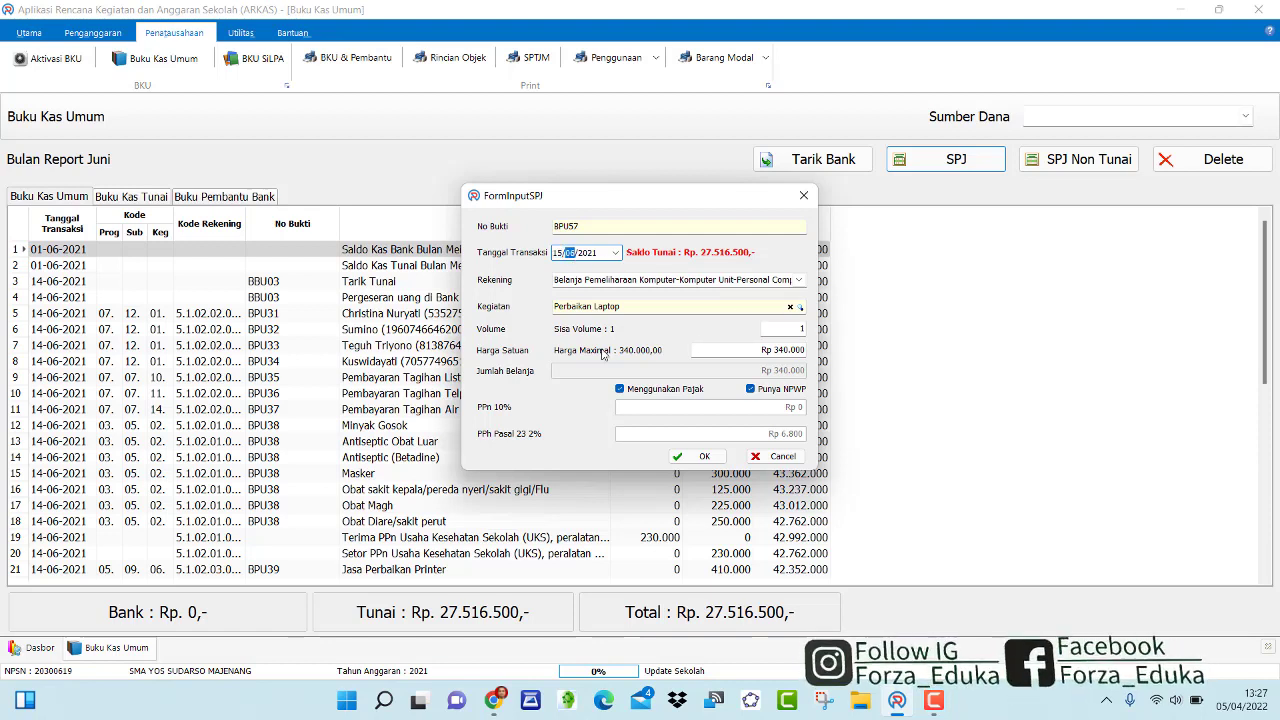
{"action": "left_click", "coordinate": [785, 349]}
{"action": "double_click", "coordinate": [787, 349]}
{"action": "type", "text": "10"}
- Turn off Punya NPWP for the laptop repair and save the SPJ
{"action": "left_click", "coordinate": [751, 389]}
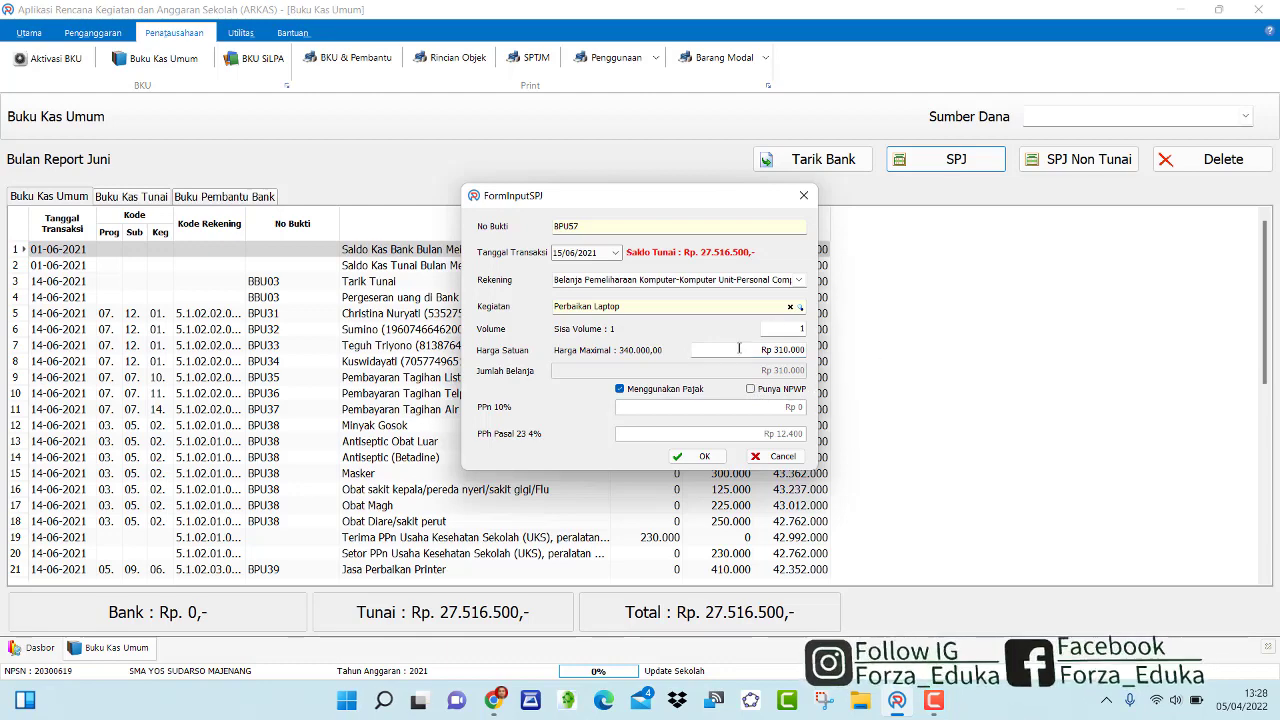
{"action": "left_click", "coordinate": [751, 389]}
{"action": "left_click", "coordinate": [751, 389]}
{"action": "left_click", "coordinate": [705, 458]}
- Start an SPJ under Belanja Perjalanan Dinas Dalam Kota / Dalam Daerah for the June Transpot PPDB activity
{"action": "left_click", "coordinate": [966, 162]}
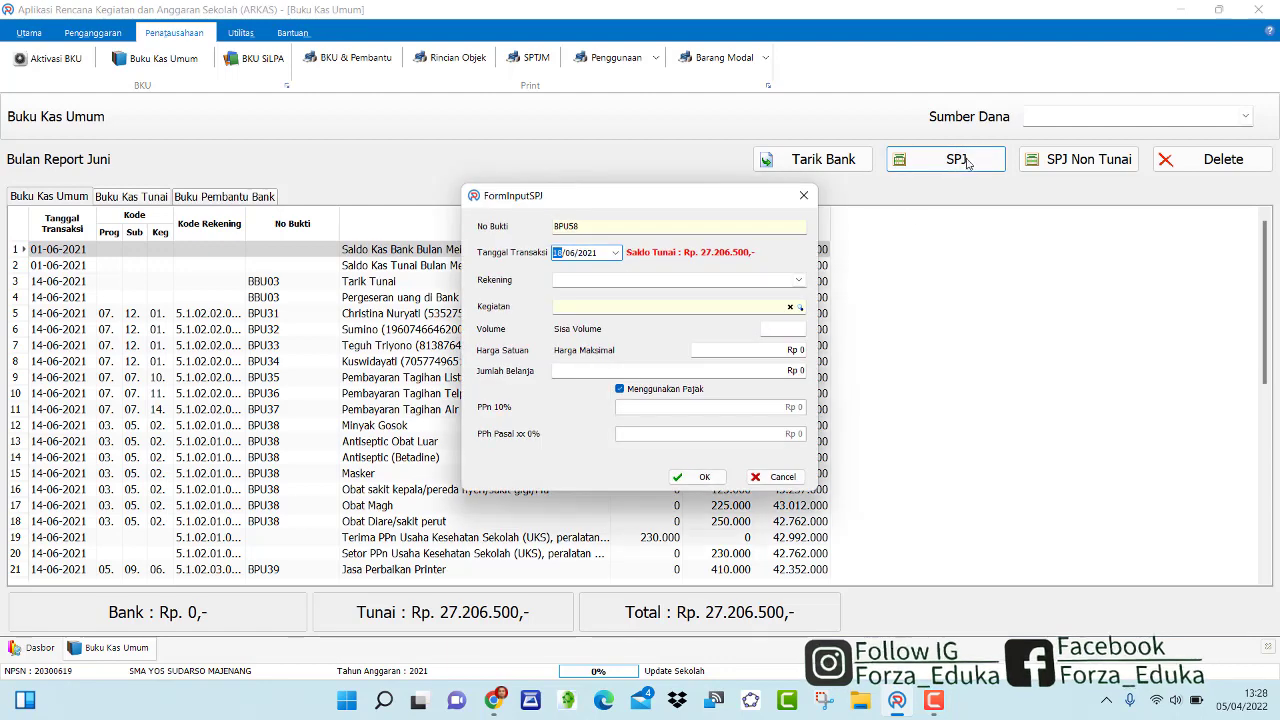
{"action": "left_click", "coordinate": [798, 280]}
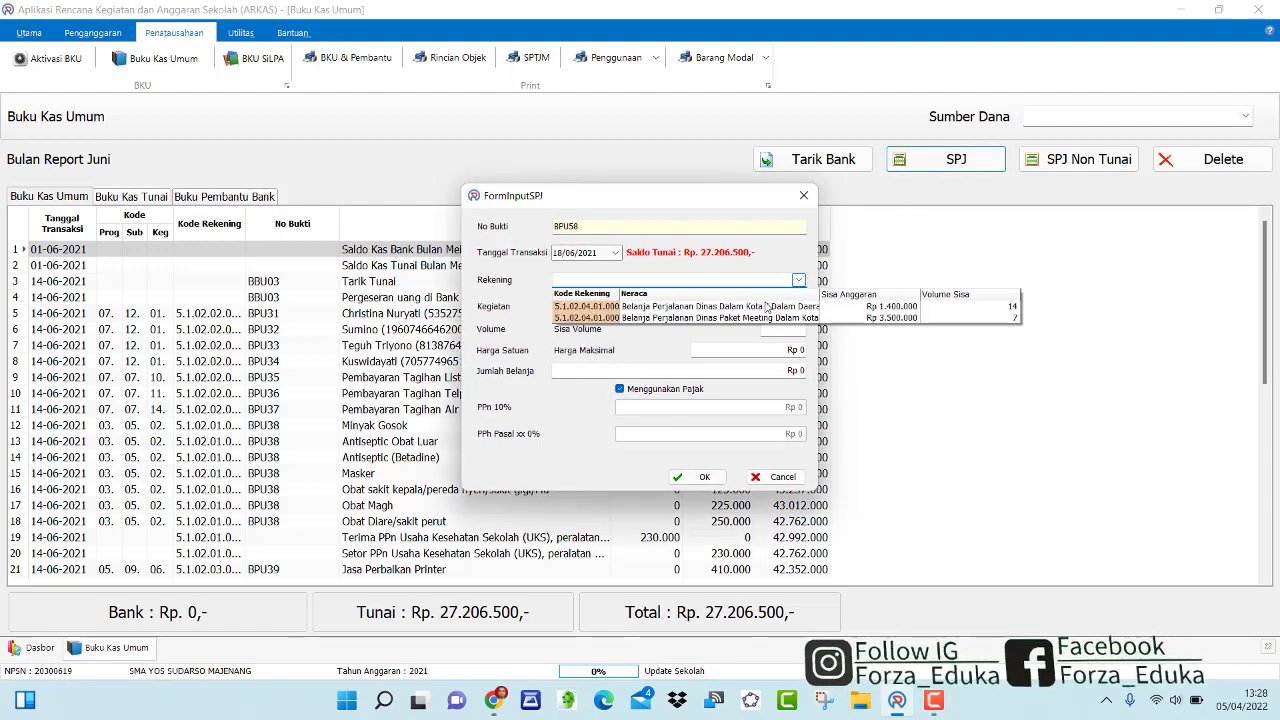
{"action": "left_click", "coordinate": [731, 307]}
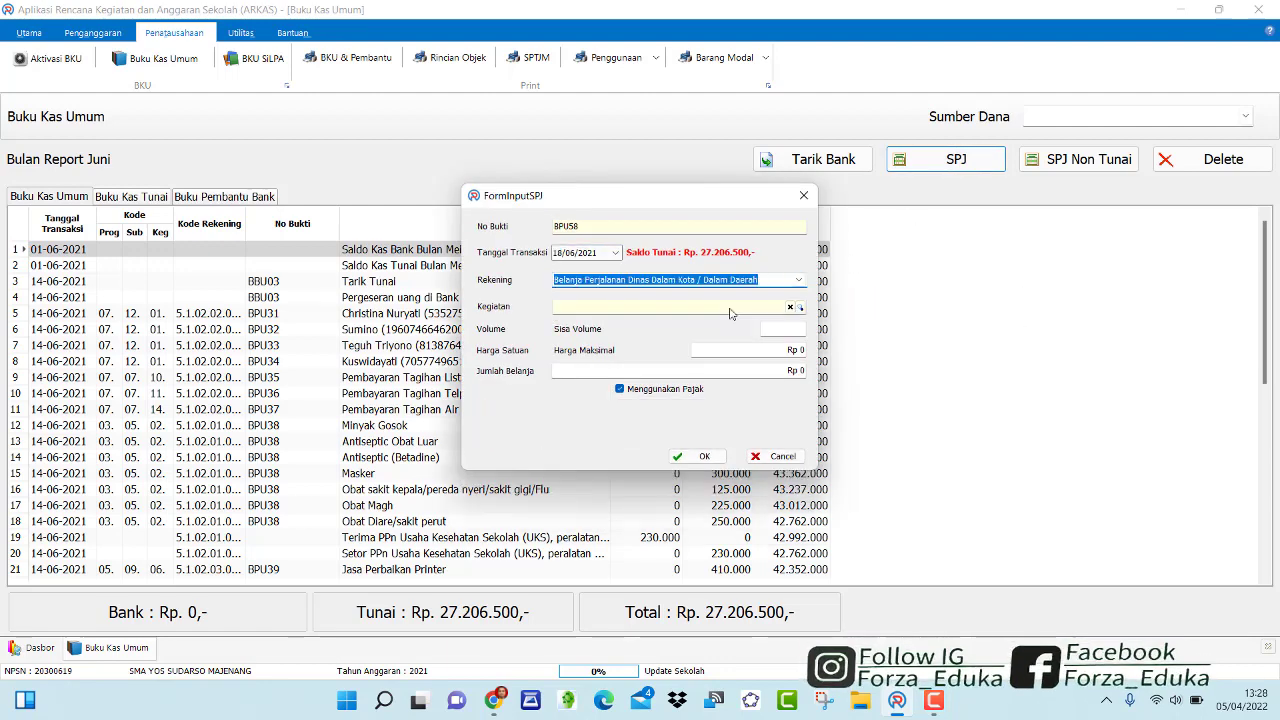
{"action": "left_click", "coordinate": [799, 308]}
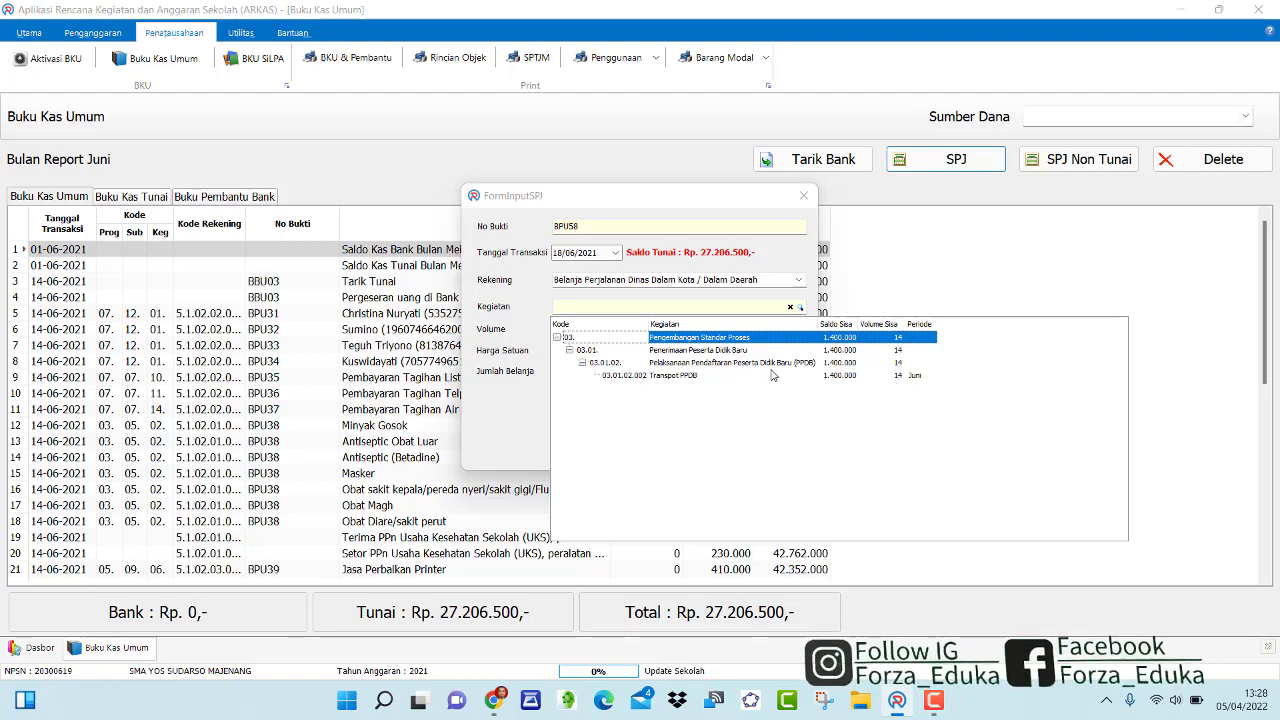
{"action": "double_click", "coordinate": [771, 375]}
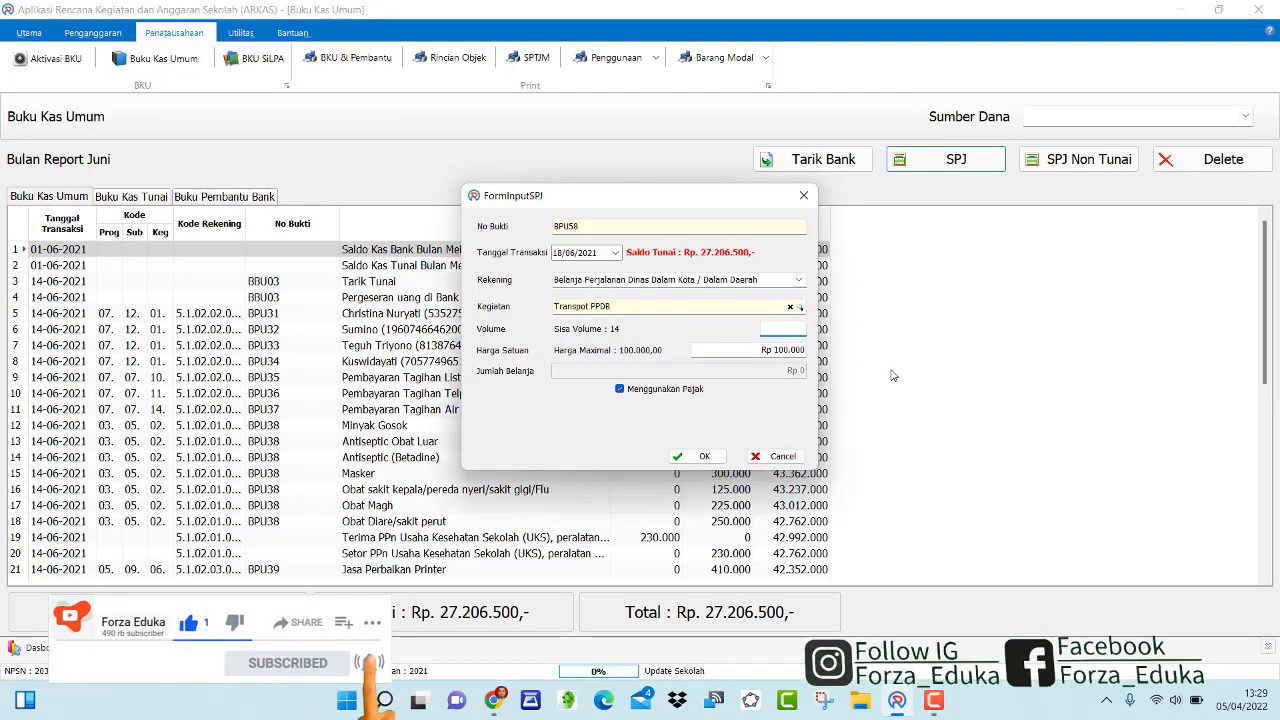
- Set the Transpot PPDB volume to 7 and save the SPJ
{"action": "type", "text": "14"}
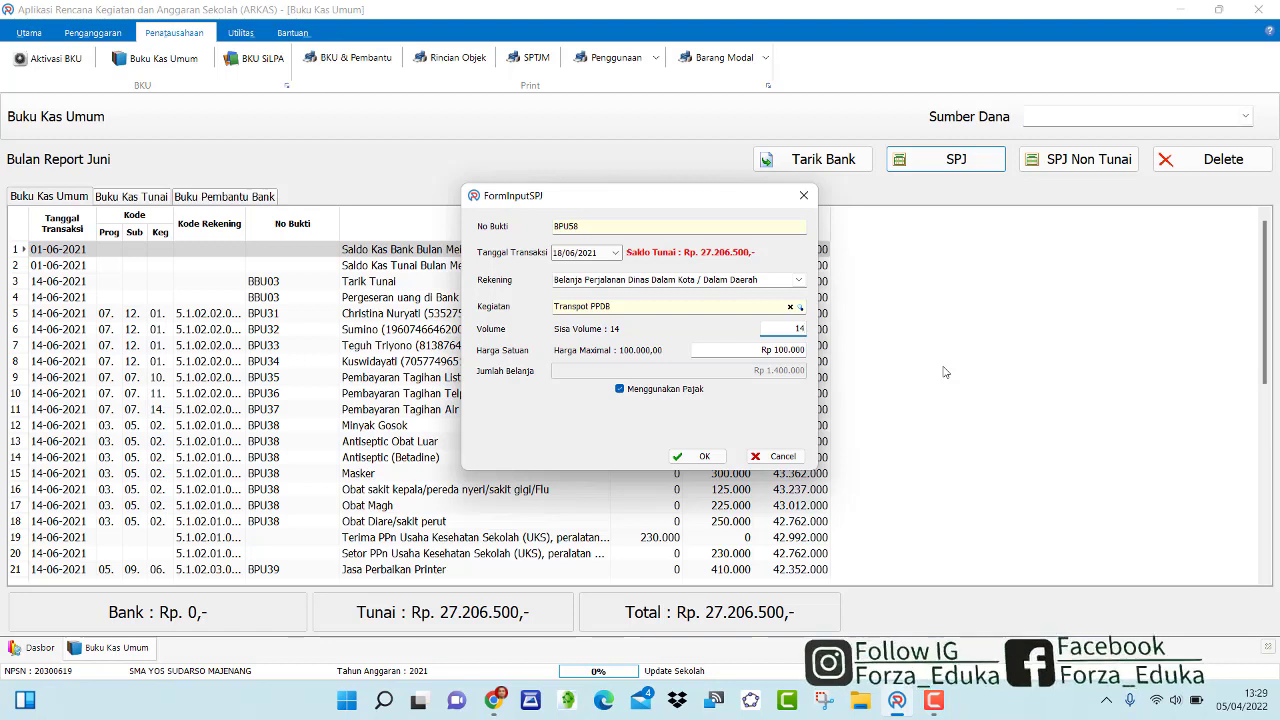
{"action": "key", "text": "BackSpace"}
{"action": "key", "text": "BackSpace"}
{"action": "type", "text": "7"}
{"action": "left_click", "coordinate": [706, 457]}
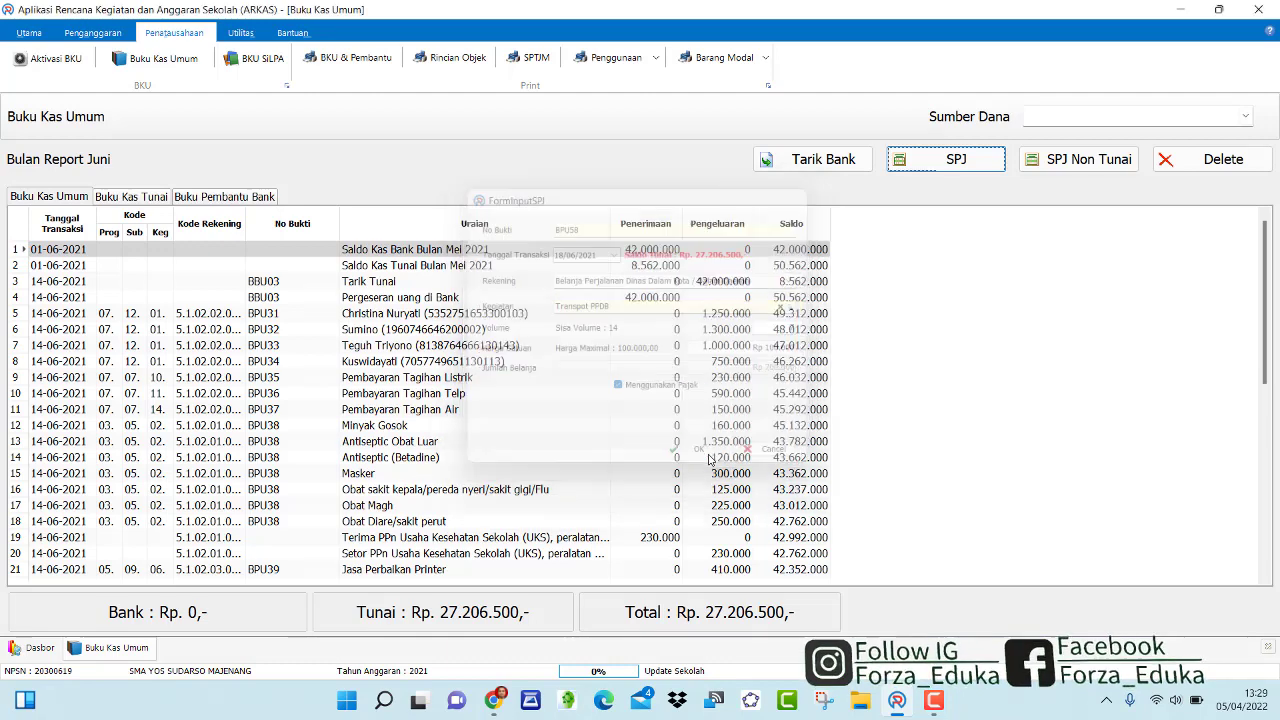
- Record a June SPJ for Cetak Brosur under Belanja Perjalanan Dinas Paket Meeting Dalam Kota with volume 3 and save it
{"action": "left_click", "coordinate": [979, 166]}
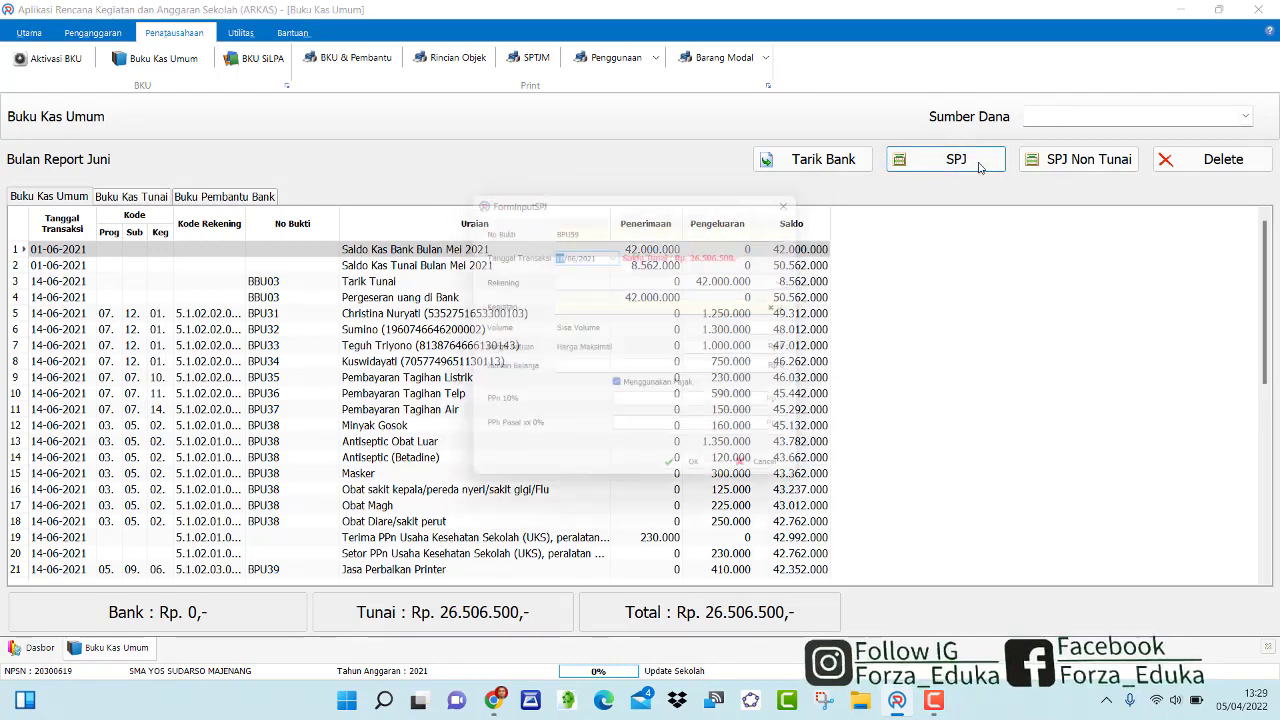
{"action": "left_click", "coordinate": [799, 308]}
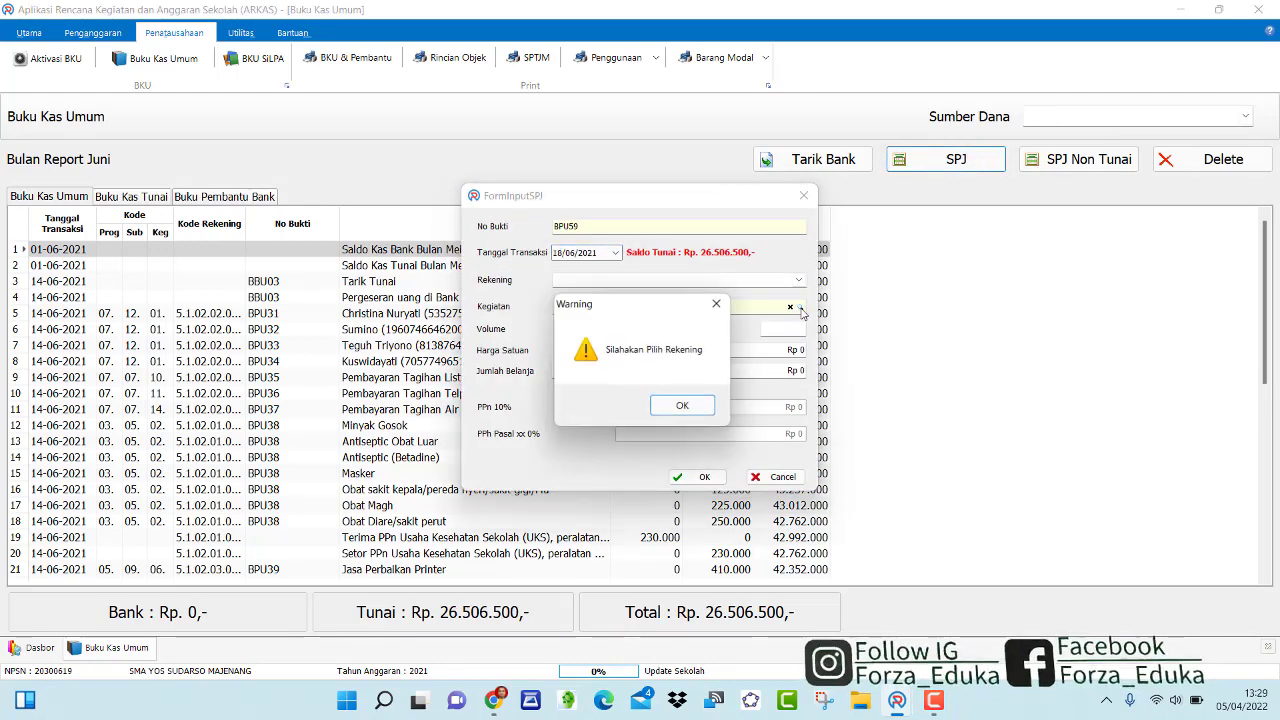
{"action": "left_click", "coordinate": [717, 304]}
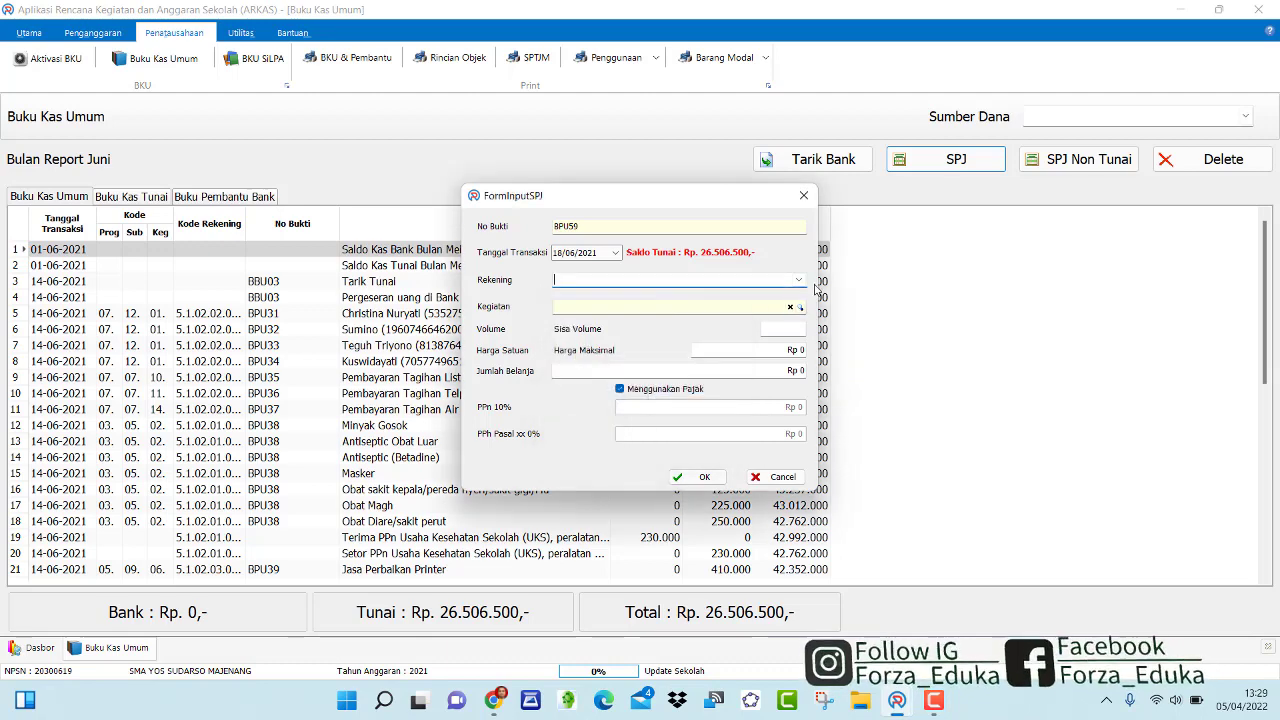
{"action": "left_click", "coordinate": [798, 280]}
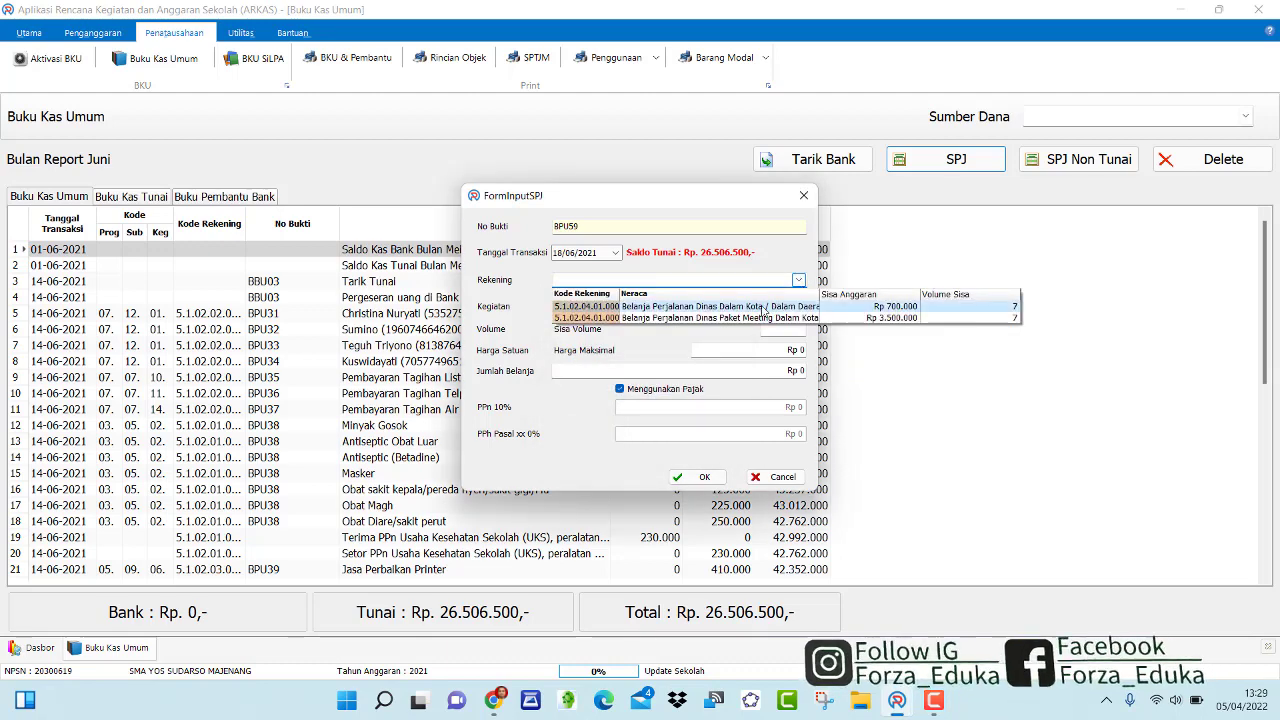
{"action": "left_click", "coordinate": [756, 318]}
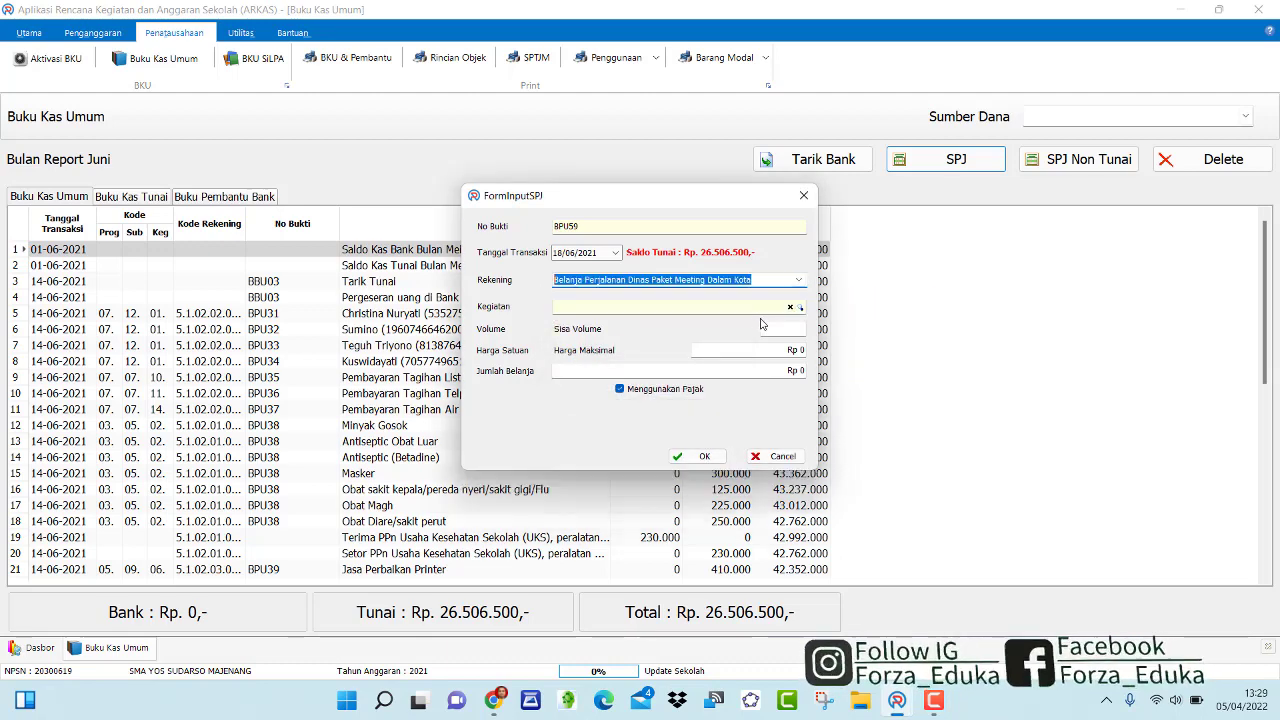
{"action": "left_click", "coordinate": [799, 285]}
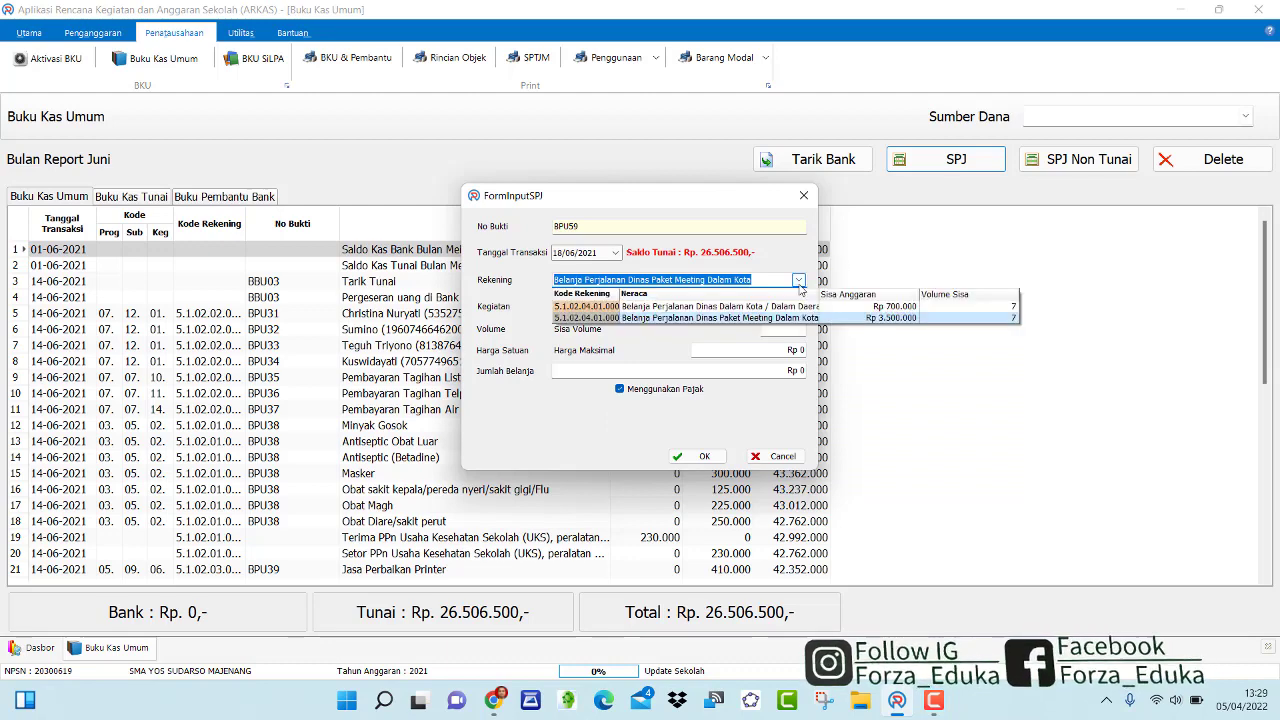
{"action": "left_click", "coordinate": [729, 318]}
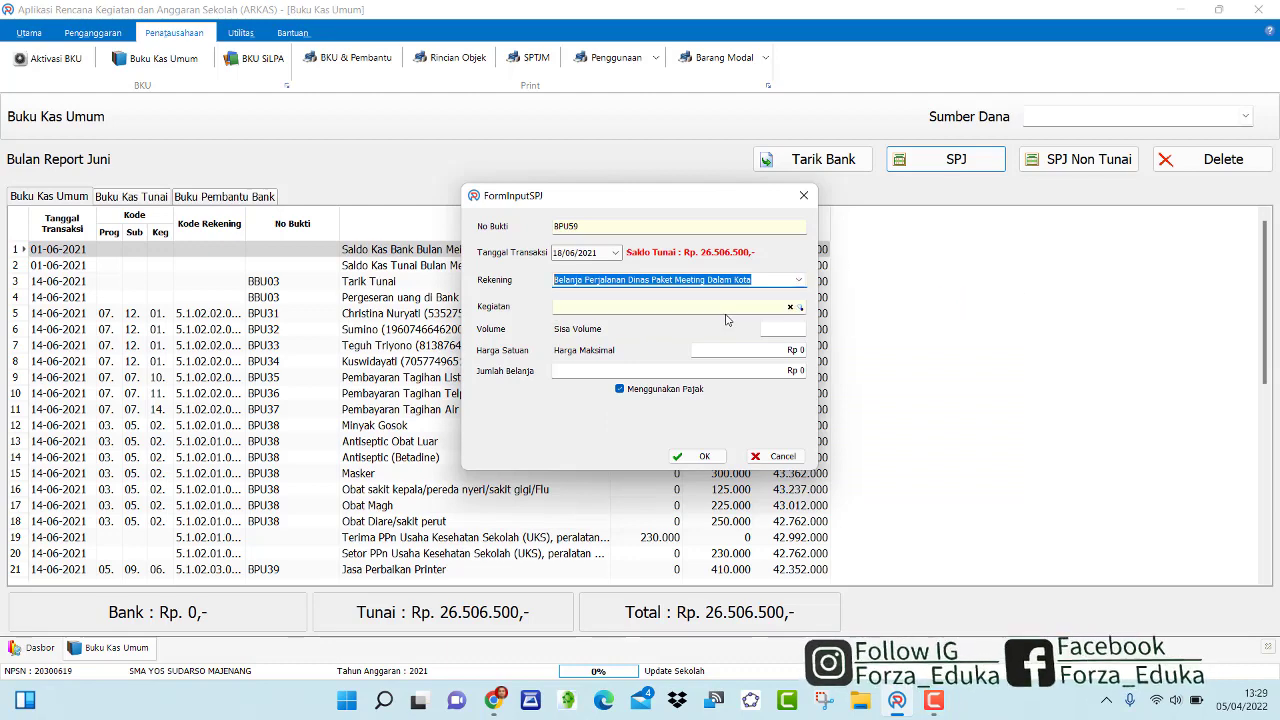
{"action": "left_click", "coordinate": [801, 310]}
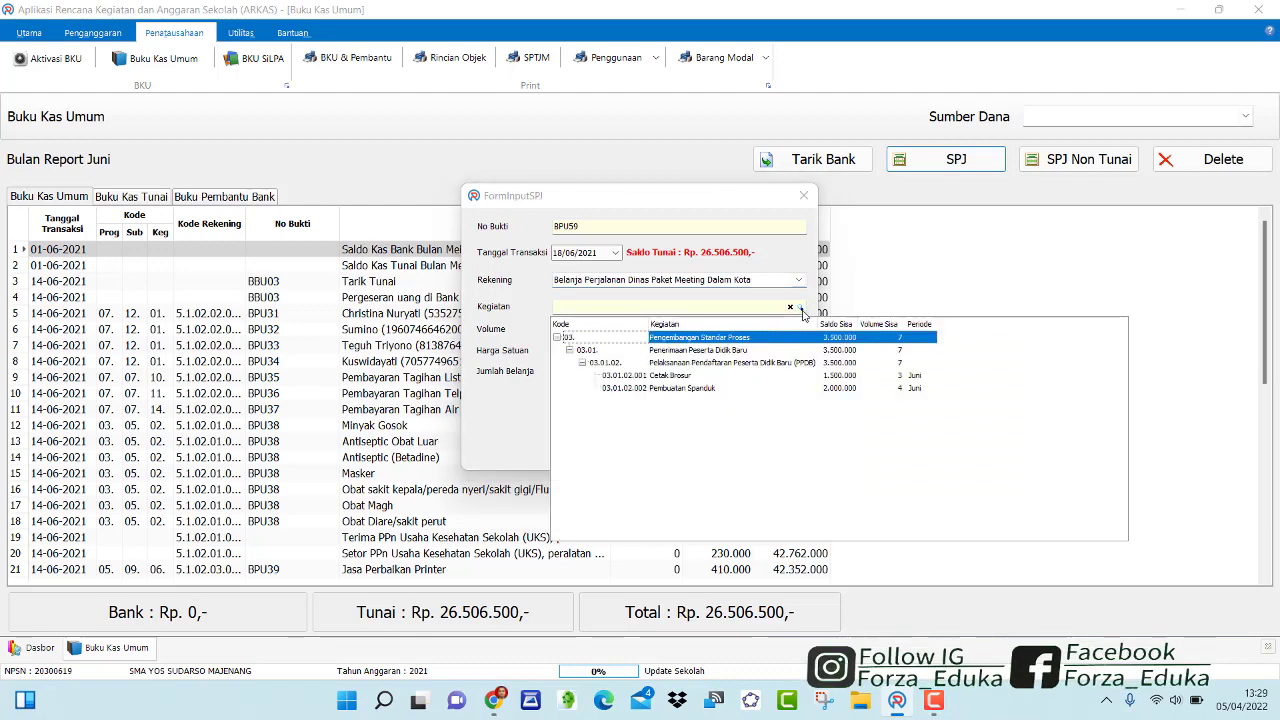
{"action": "left_click", "coordinate": [826, 380]}
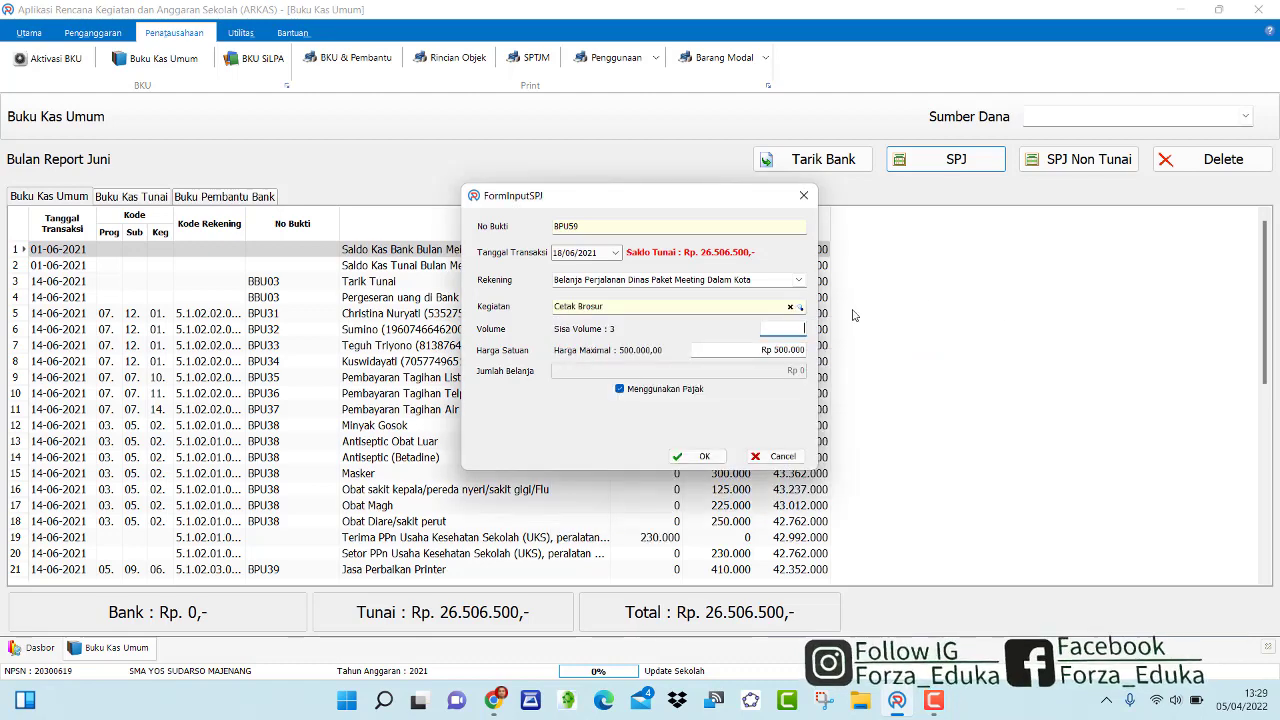
{"action": "type", "text": "3"}
{"action": "left_click", "coordinate": [701, 459]}
- Record a June SPJ for Pembuatan Spanduk under Belanja Perjalanan Dinas Paket Meeting Dalam Kota with volume 4 and save it
{"action": "left_click", "coordinate": [945, 159]}
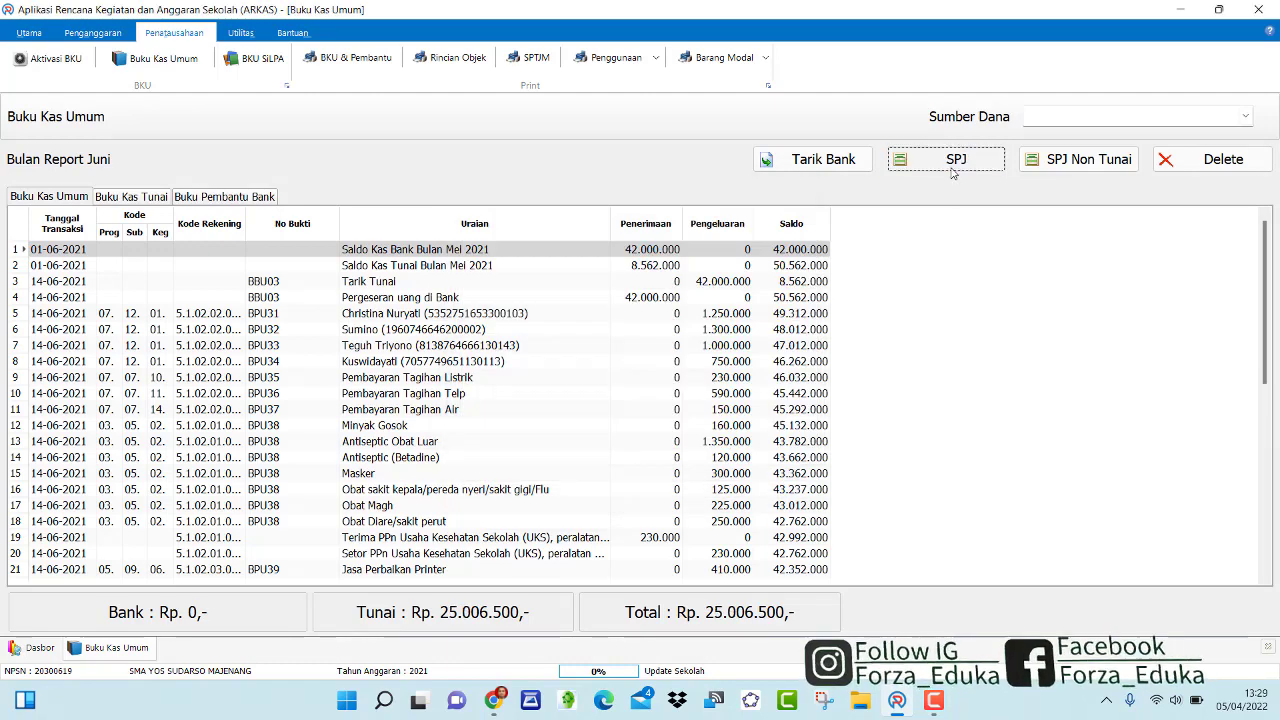
{"action": "left_click", "coordinate": [798, 280]}
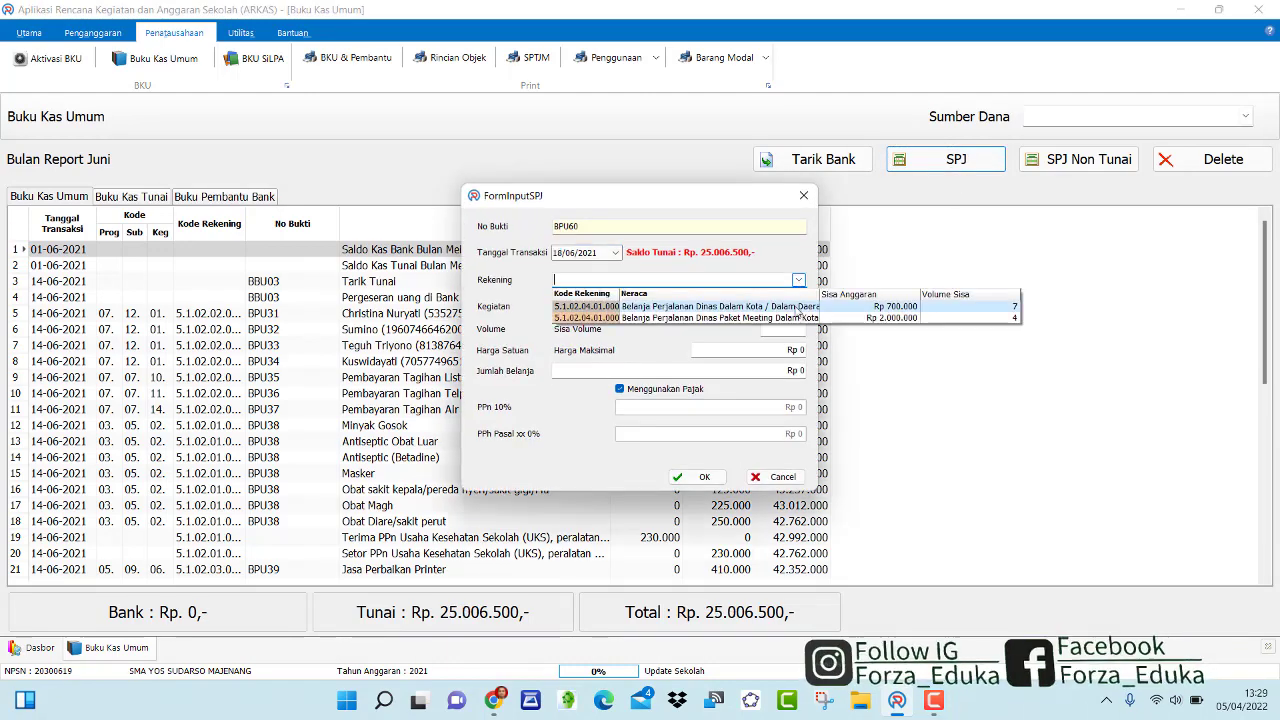
{"action": "left_click", "coordinate": [796, 320]}
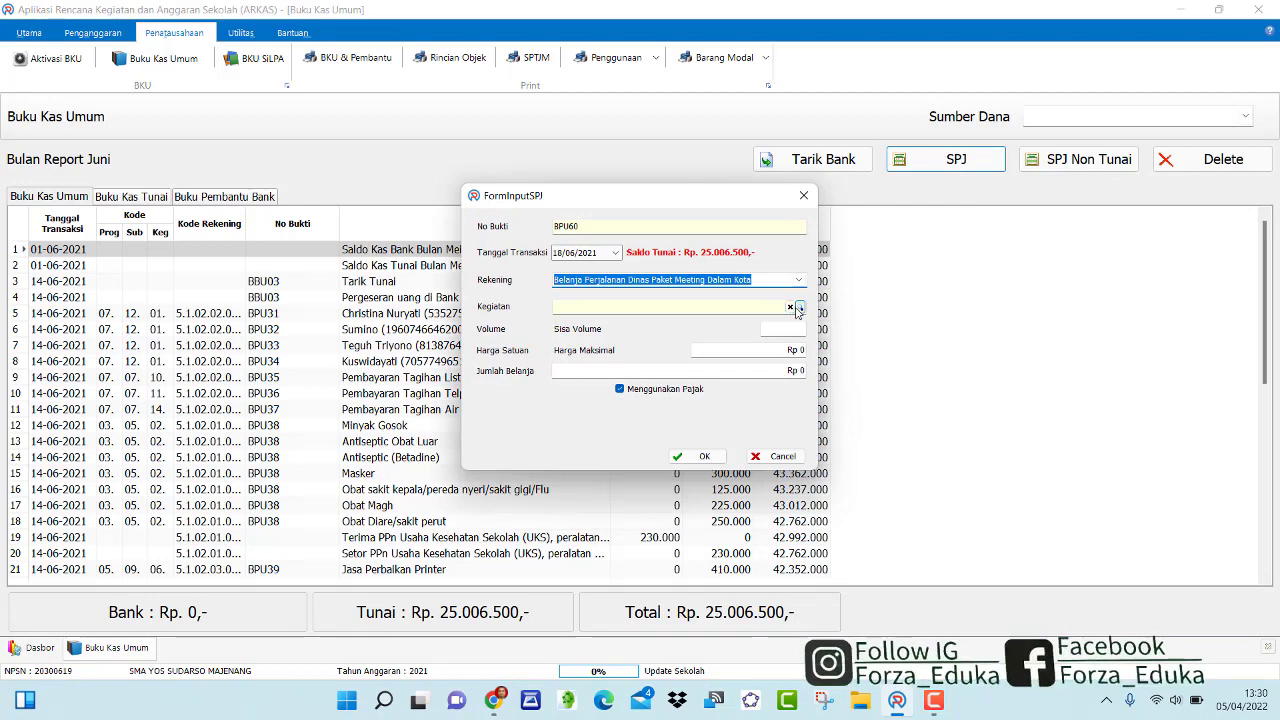
{"action": "left_click", "coordinate": [800, 307]}
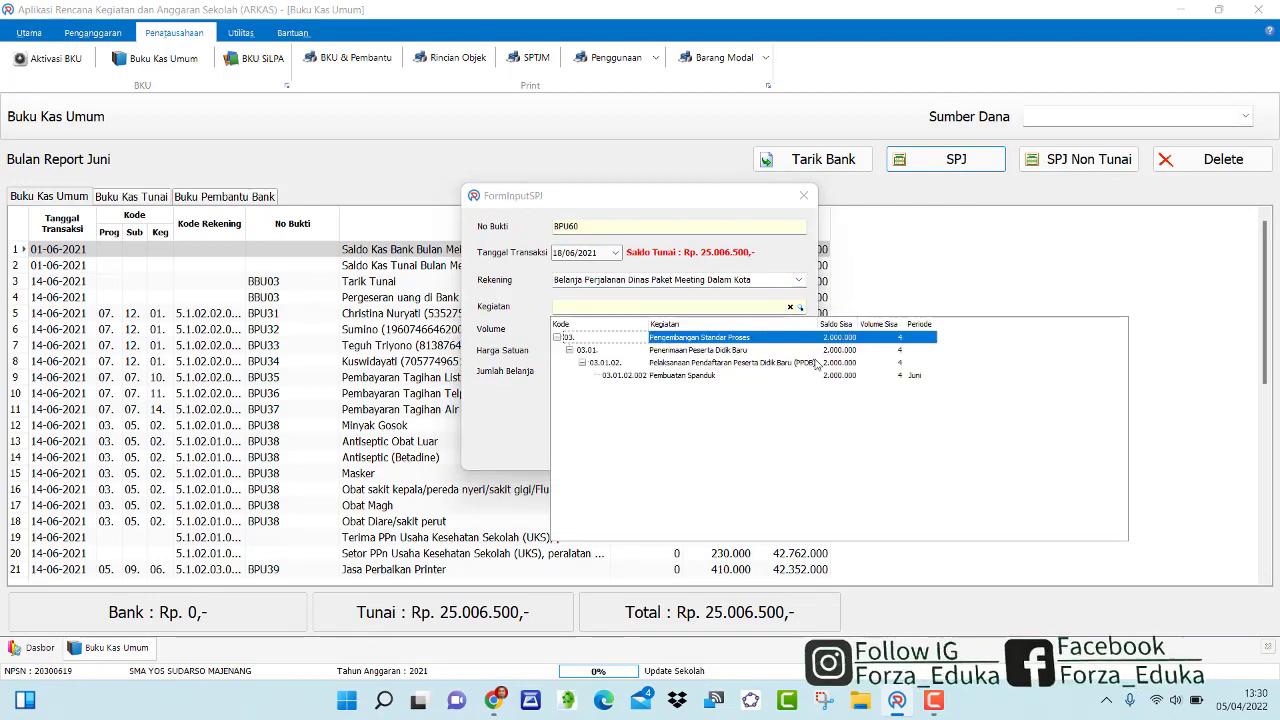
{"action": "left_click", "coordinate": [735, 375]}
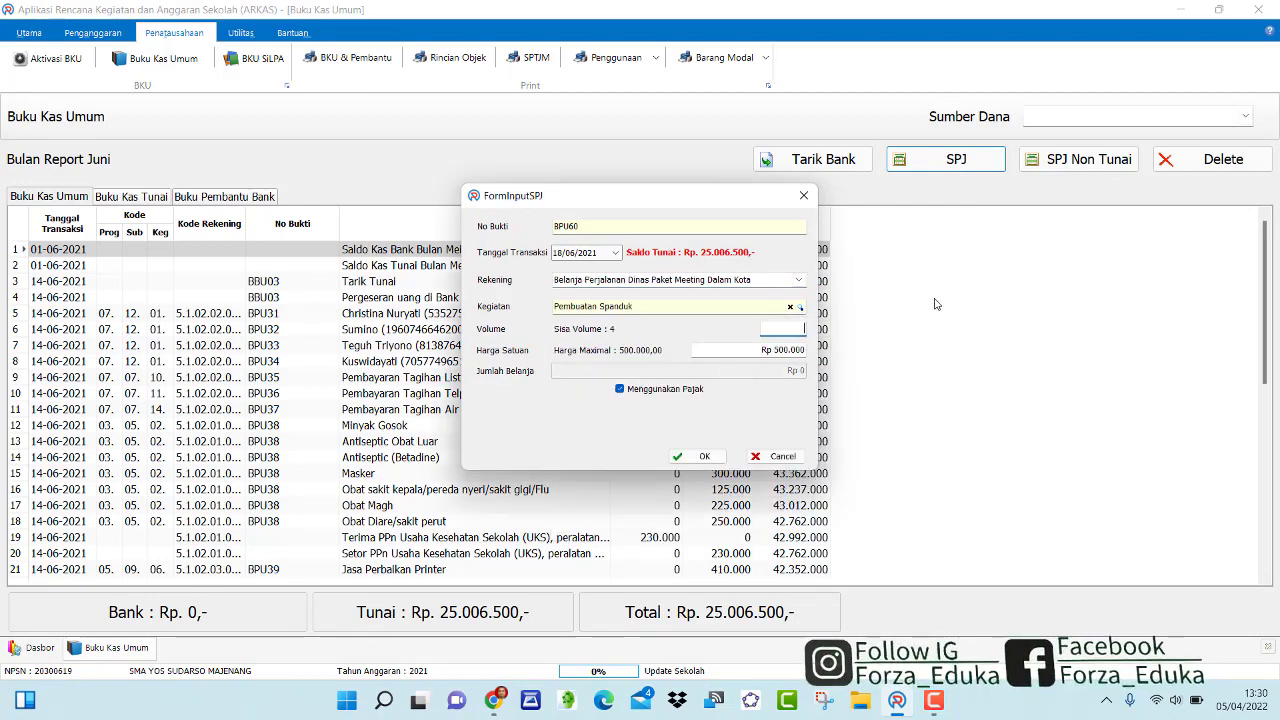
{"action": "type", "text": "1"}
{"action": "key", "text": "BackSpace"}
{"action": "type", "text": "4"}
{"action": "left_click", "coordinate": [704, 456]}
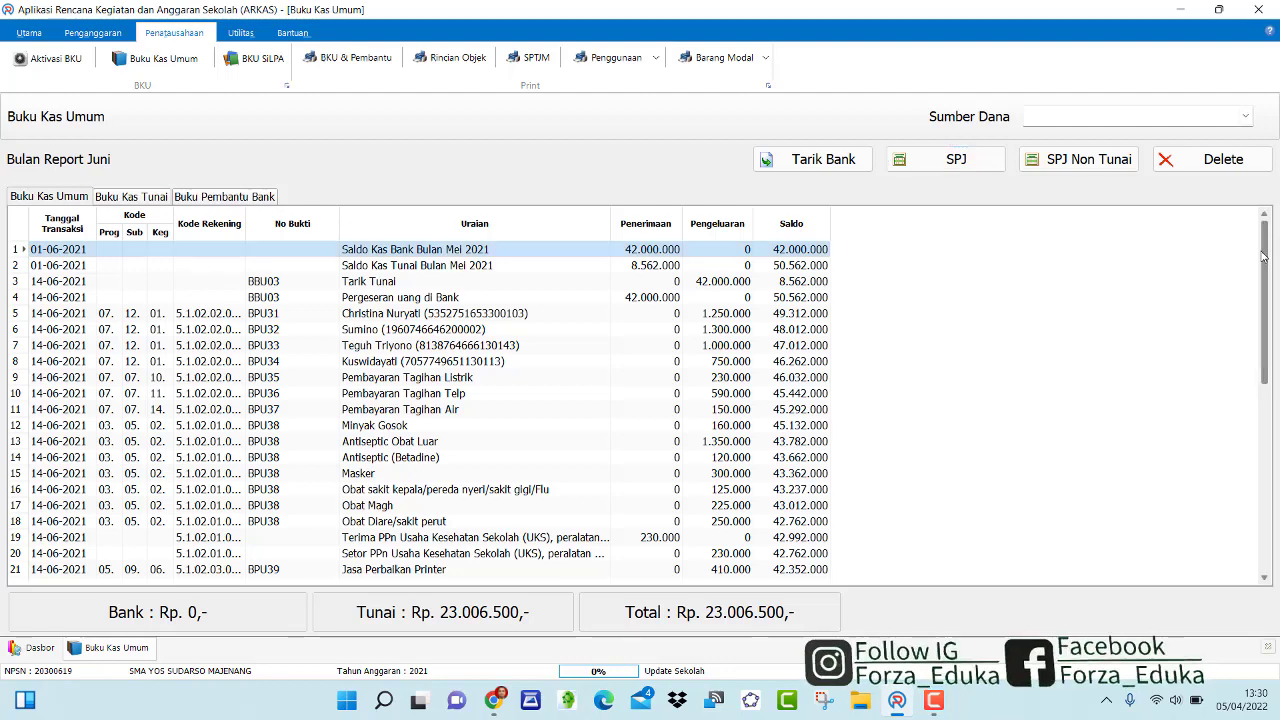
- Start another SPJ under Belanja Perjalanan Dinas Dalam Kota / Dalam Daerah for the remaining June Transpot PPDB activity
{"action": "mouse_move", "coordinate": [1264, 280]}
{"action": "left_mouse_down"}
{"action": "mouse_move", "coordinate": [1263, 489]}
{"action": "mouse_move", "coordinate": [1264, 300]}
{"action": "left_mouse_up"}
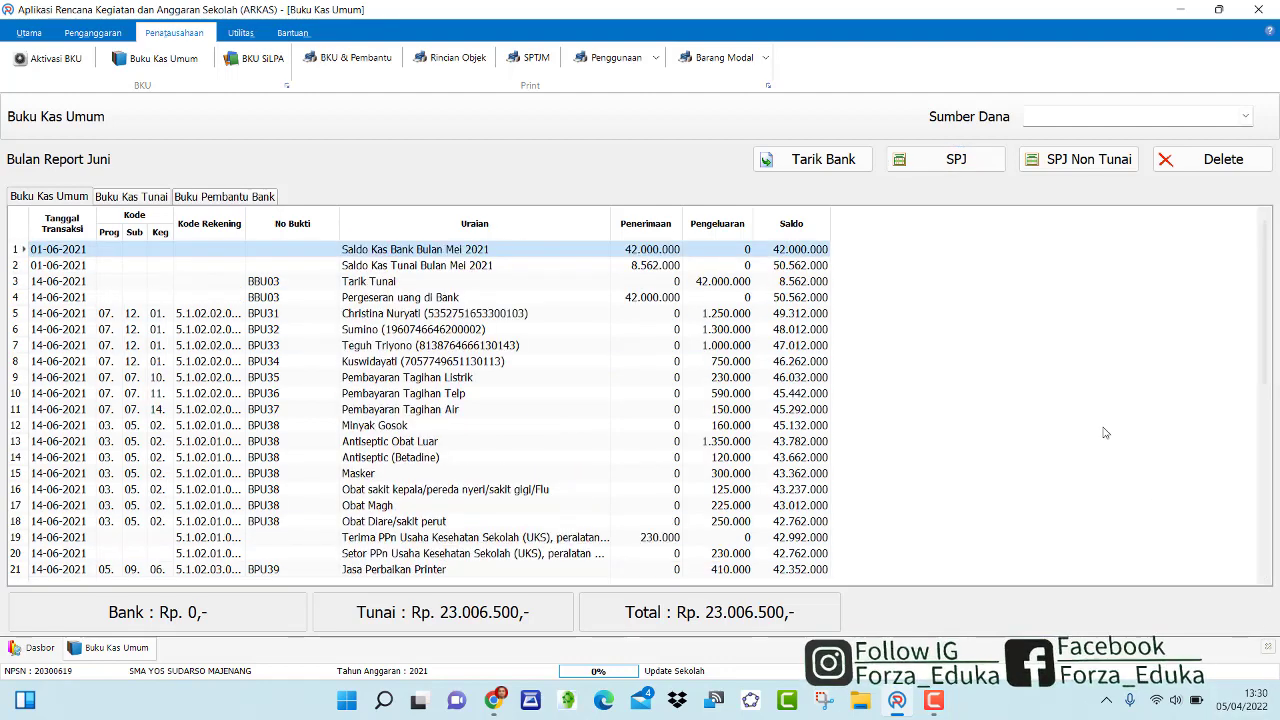
{"action": "left_click", "coordinate": [949, 161]}
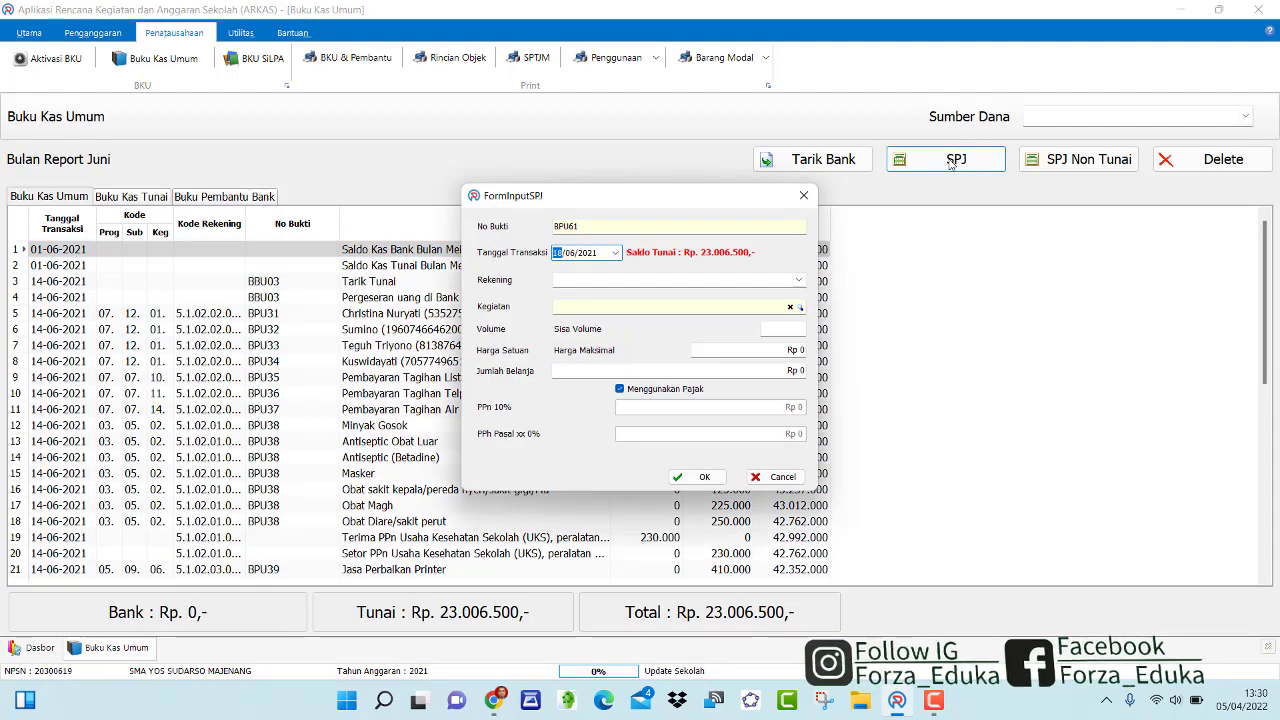
{"action": "left_click", "coordinate": [798, 280]}
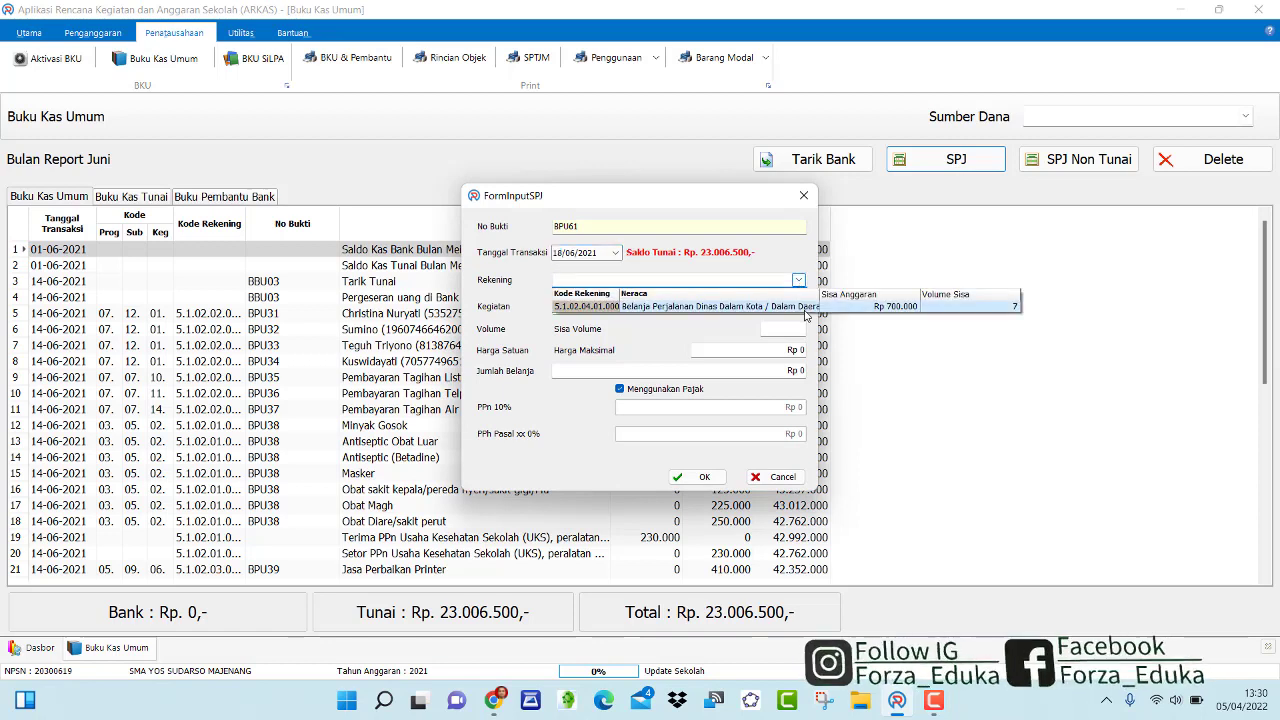
{"action": "left_click", "coordinate": [804, 302]}
{"action": "left_click", "coordinate": [799, 281]}
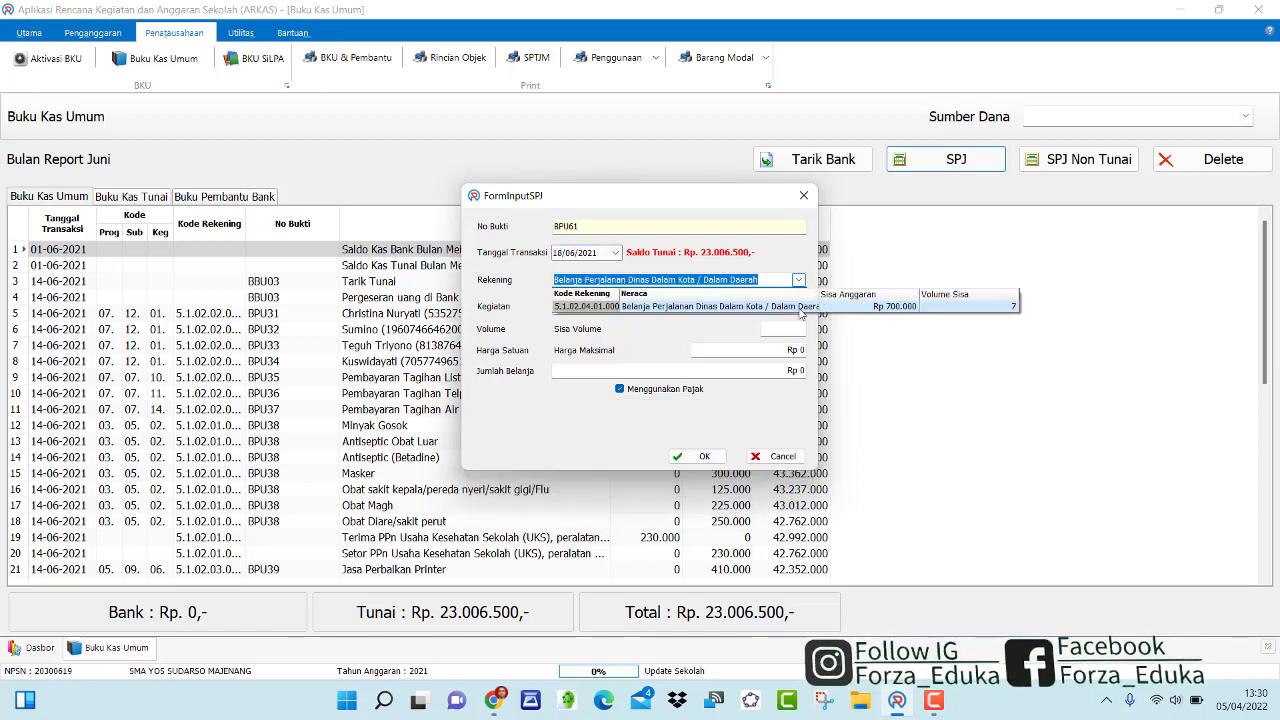
{"action": "left_click", "coordinate": [805, 306]}
{"action": "left_click", "coordinate": [800, 309]}
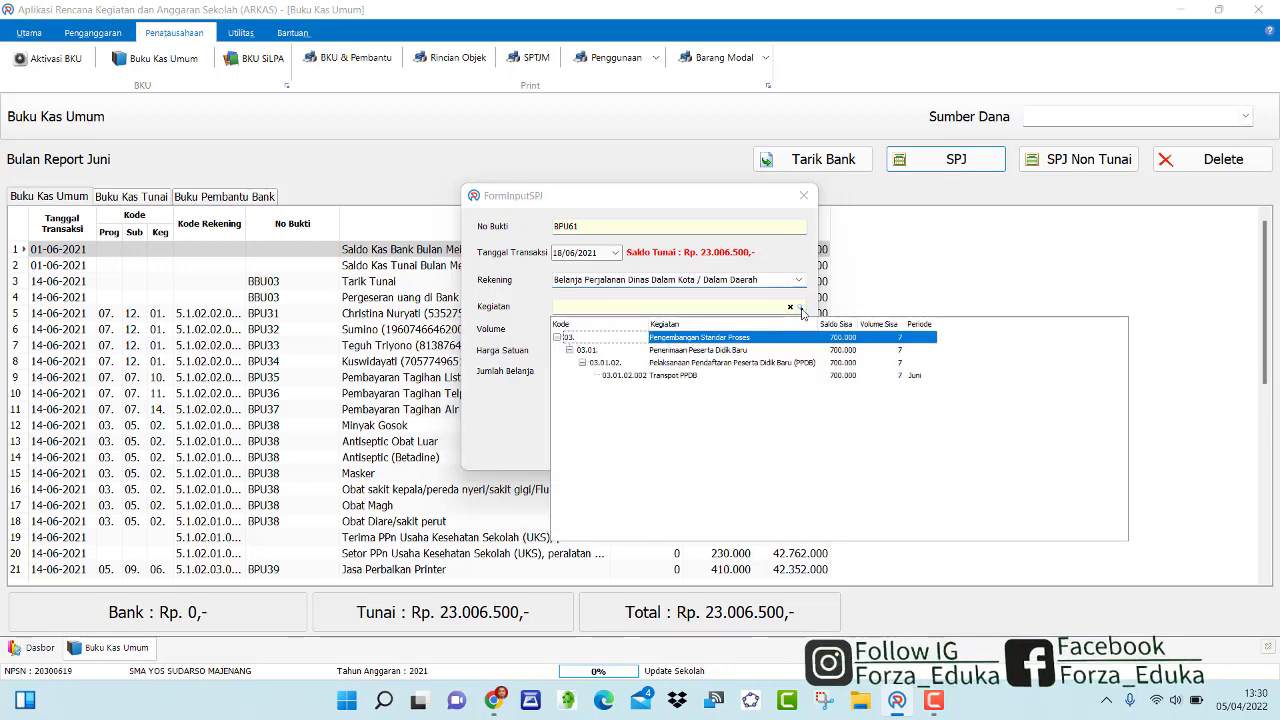
{"action": "left_click", "coordinate": [805, 380]}
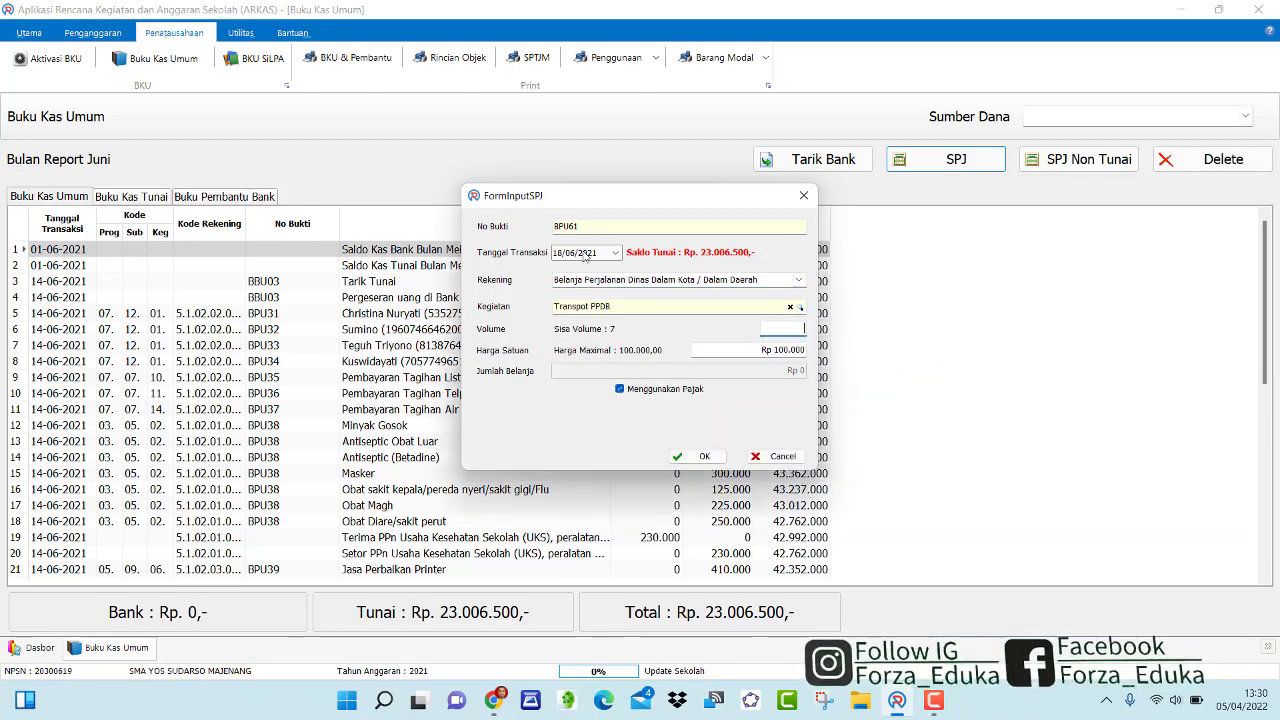
- Set the Transpot PPDB transaction date to 27/06/2021 and its volume to 7, and save the SPJ
{"action": "left_click", "coordinate": [559, 257]}
{"action": "left_click", "coordinate": [793, 331]}
{"action": "type", "text": "7"}
{"action": "left_click", "coordinate": [704, 456]}
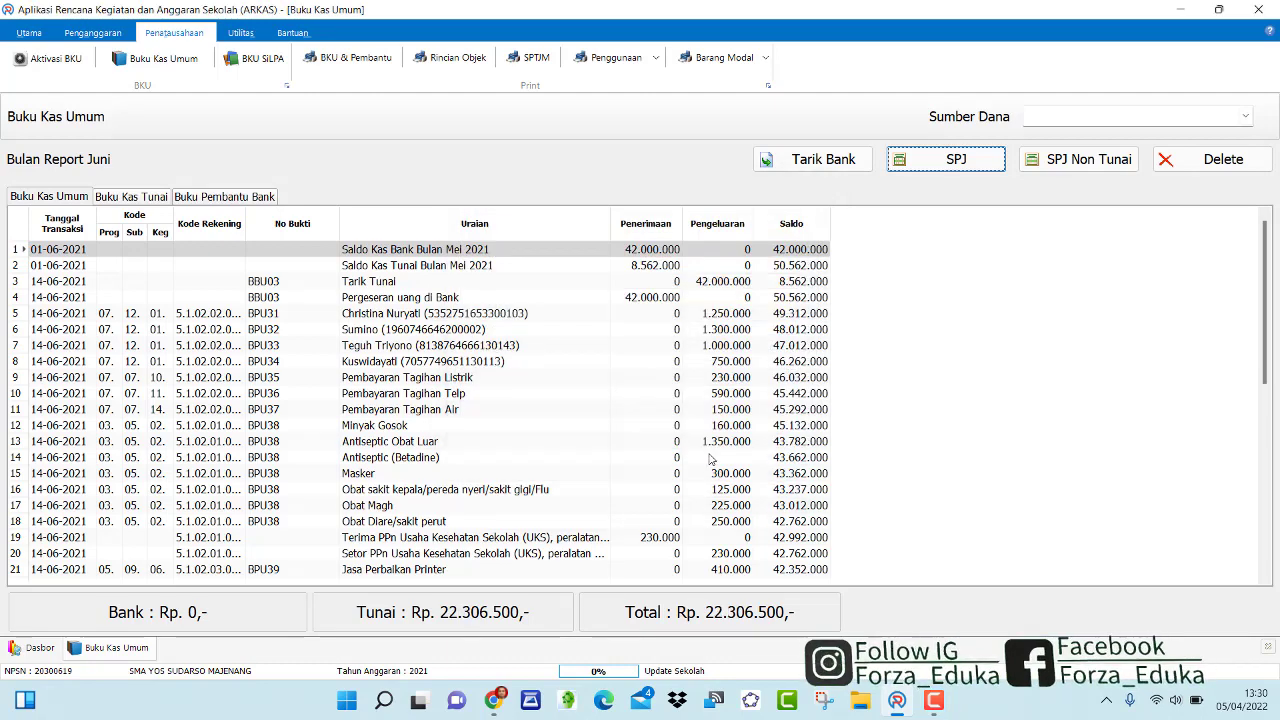
- Check a new SPJ form for any remaining June expense accounts and close it without saving
{"action": "left_click", "coordinate": [962, 160]}
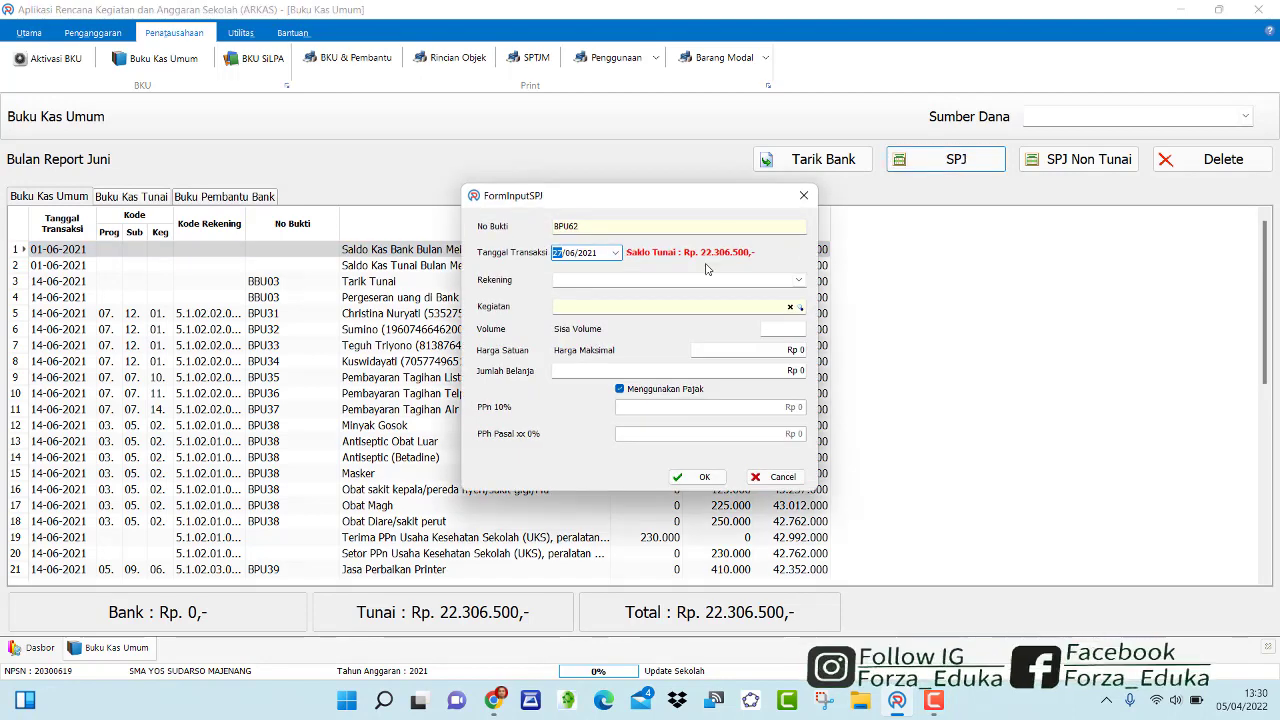
{"action": "left_click", "coordinate": [798, 280]}
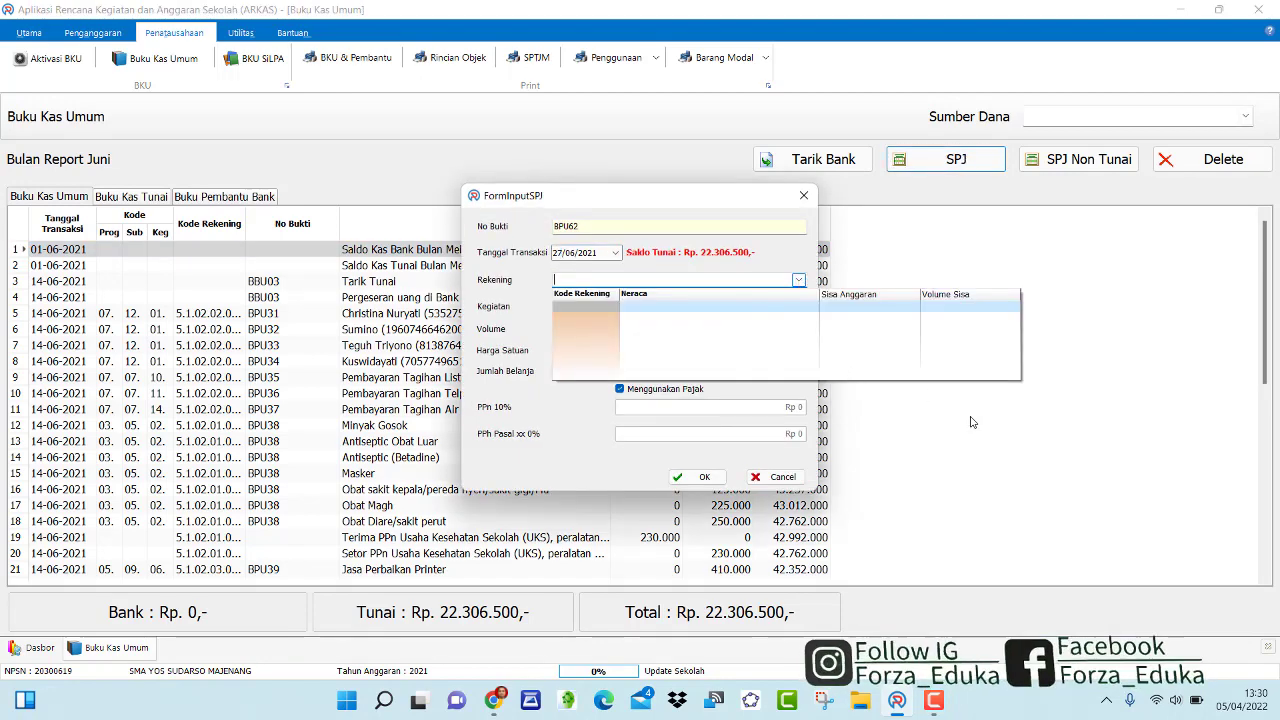
{"action": "left_click", "coordinate": [803, 196]}
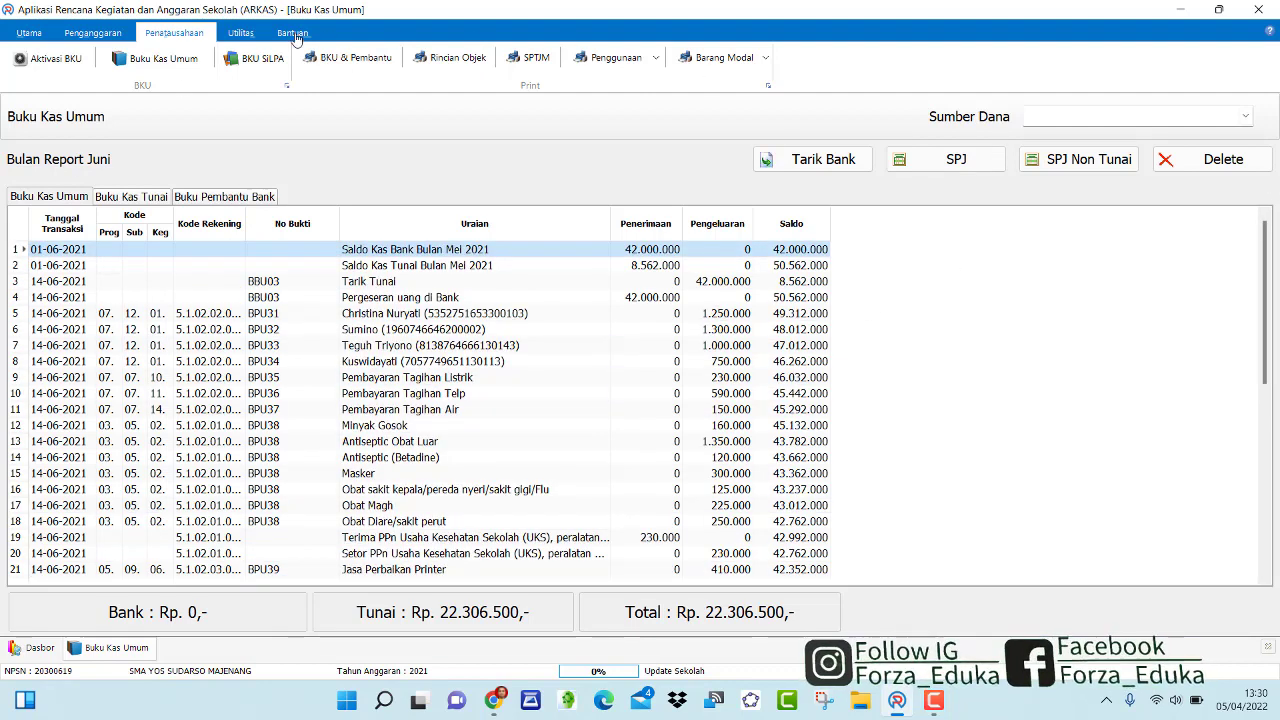
- Check the general cash book activation status for the BOS Reguler fund source
{"action": "left_click", "coordinate": [58, 60]}
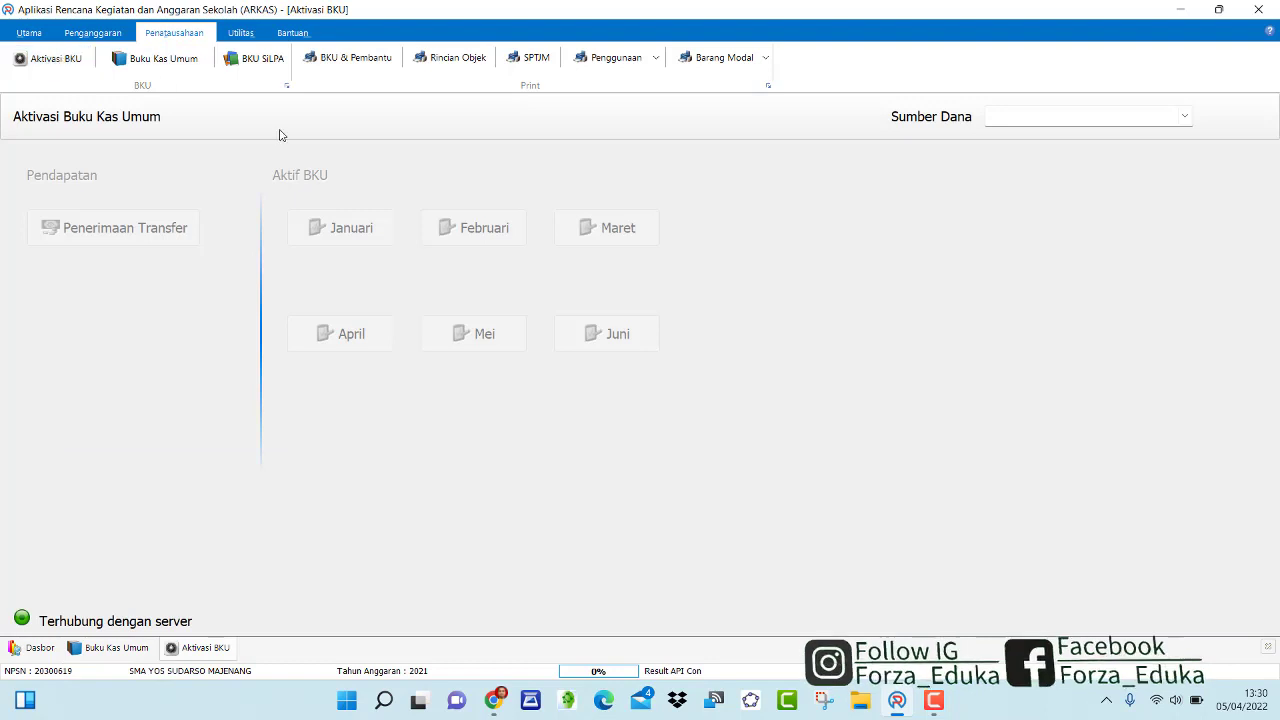
{"action": "left_click", "coordinate": [1122, 118]}
{"action": "left_click", "coordinate": [1120, 138]}
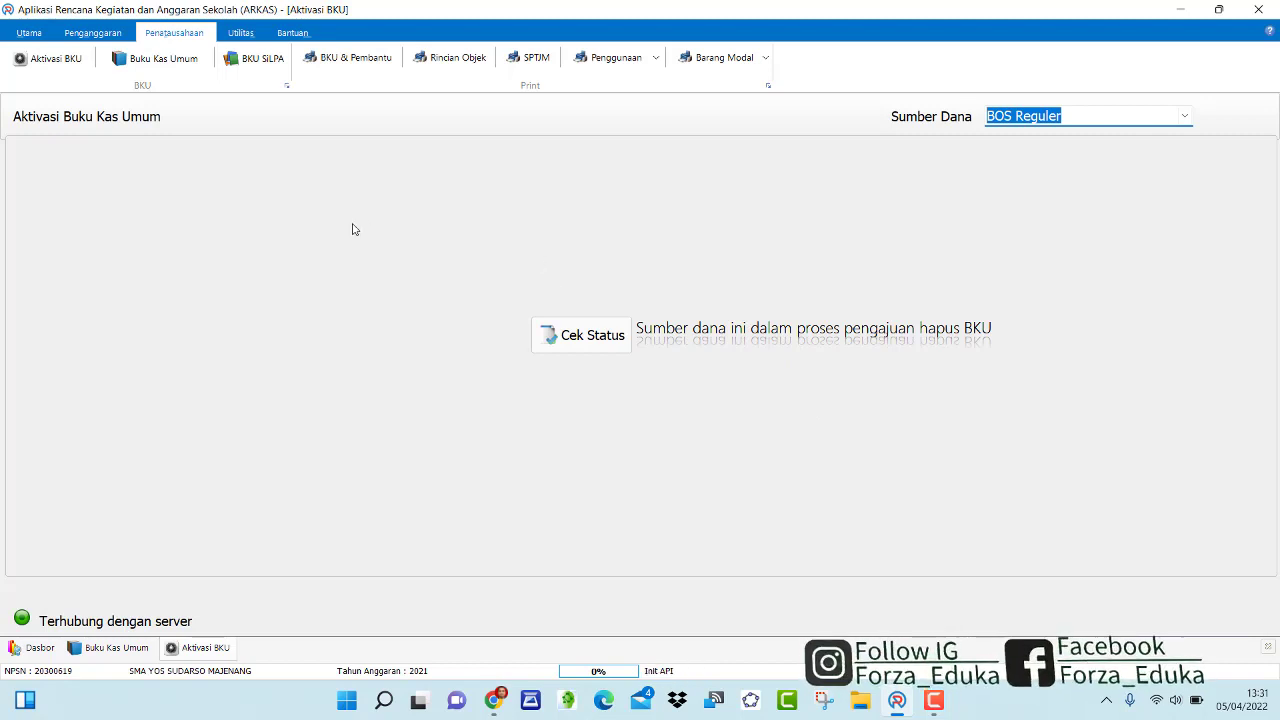
- Return to Buku Kas Umum and review the recorded June entries through to the end of the list
{"action": "left_click", "coordinate": [158, 58]}
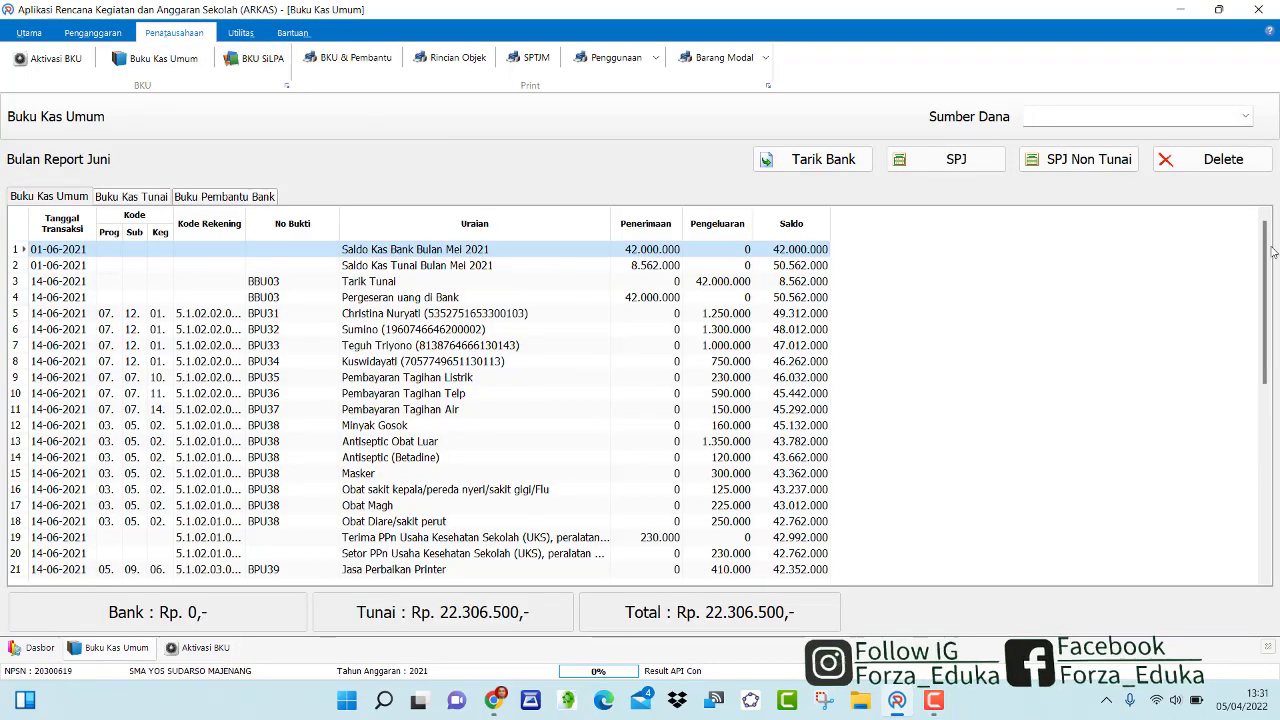
{"action": "left_click_drag", "start_coordinate": [1273, 252], "coordinate": [1277, 577]}
{"action": "left_click_drag", "start_coordinate": [1277, 487], "coordinate": [1267, 224]}
- Close the application
{"action": "left_click", "coordinate": [1270, 10]}
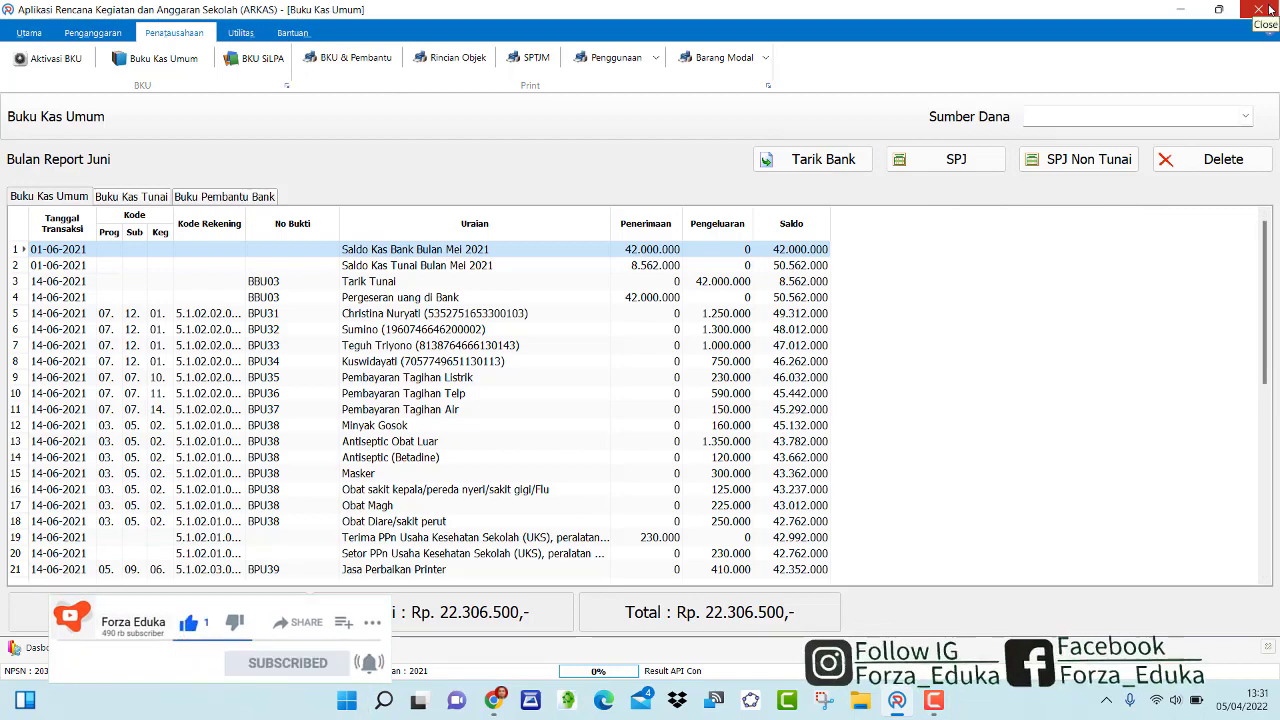
{"action": "left_click", "coordinate": [750, 355]}
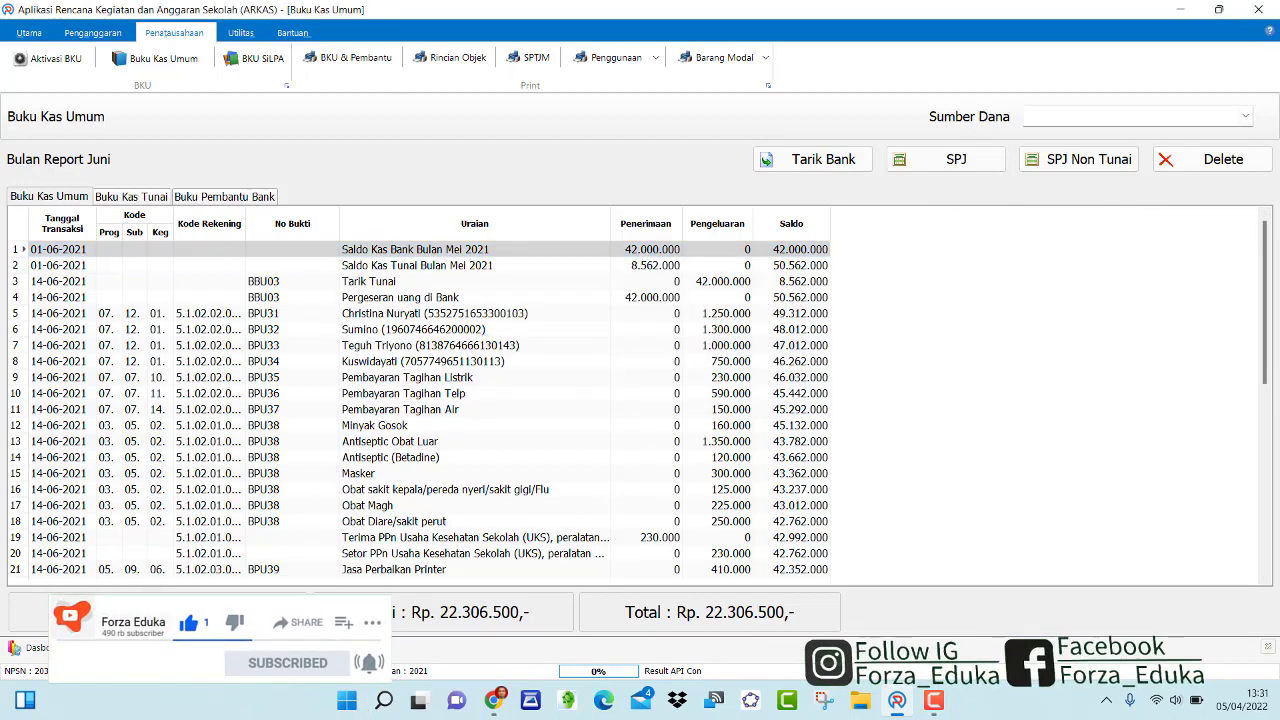